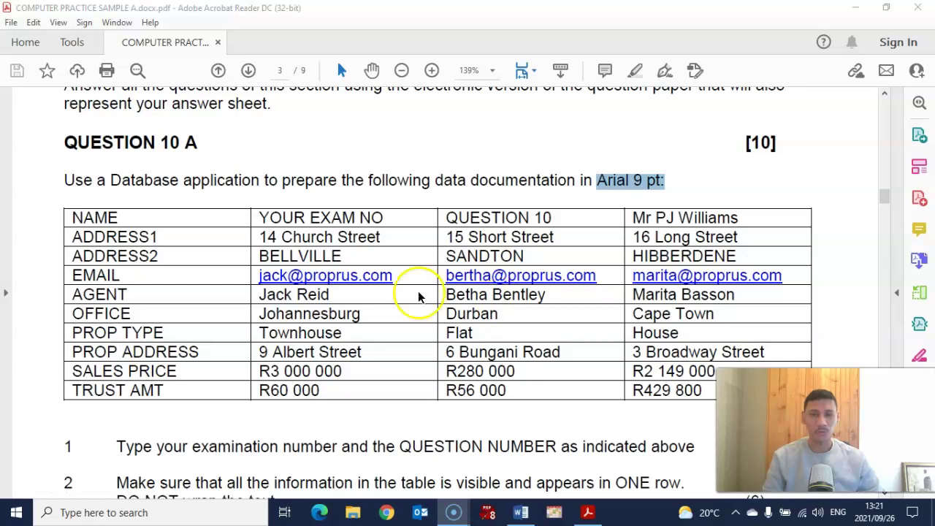
Read through the Question 10 B instructions and the beginning of the sample letter in the question paper
scroll(431, 293, "down", 10)
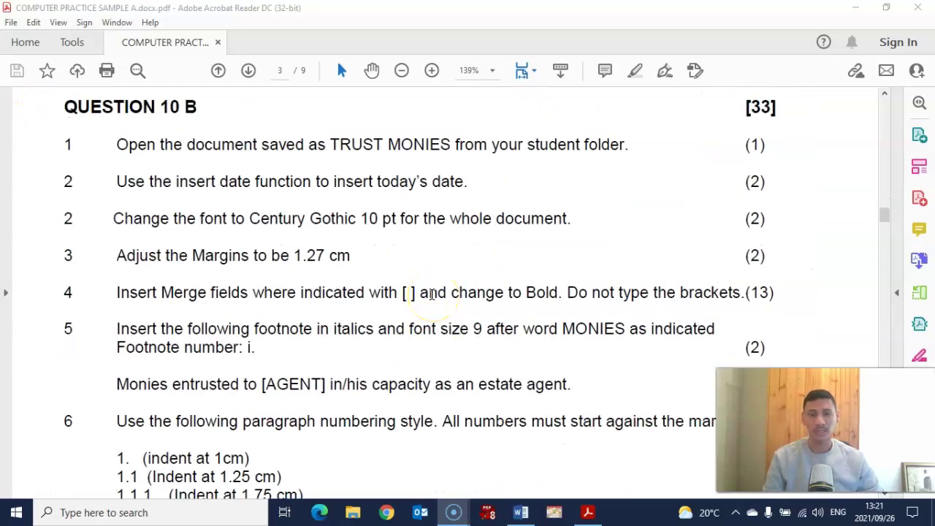
scroll(432, 295, "down", 10)
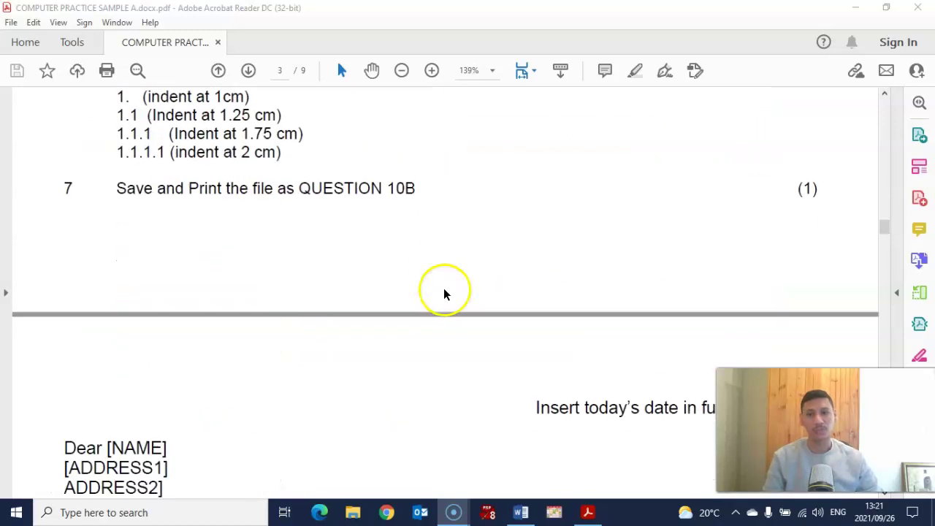
scroll(282, 352, "up", 12)
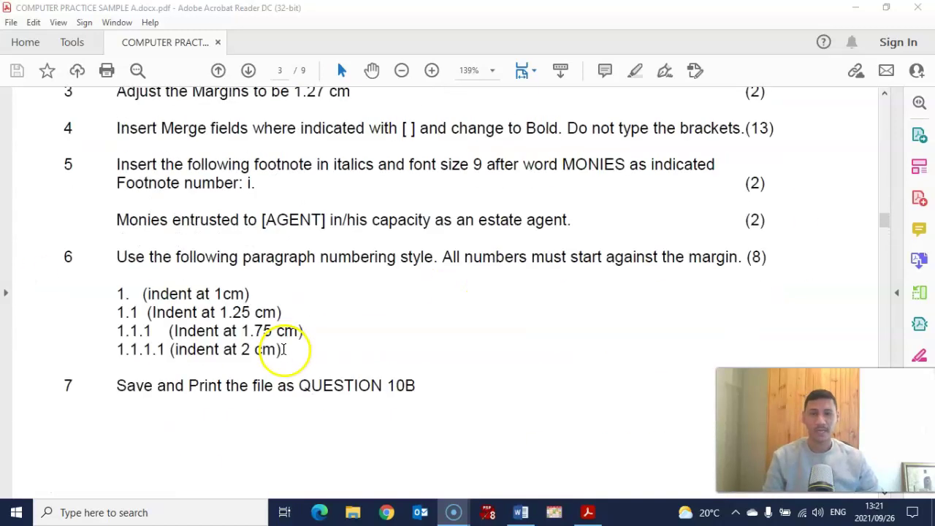
scroll(283, 353, "down", 4)
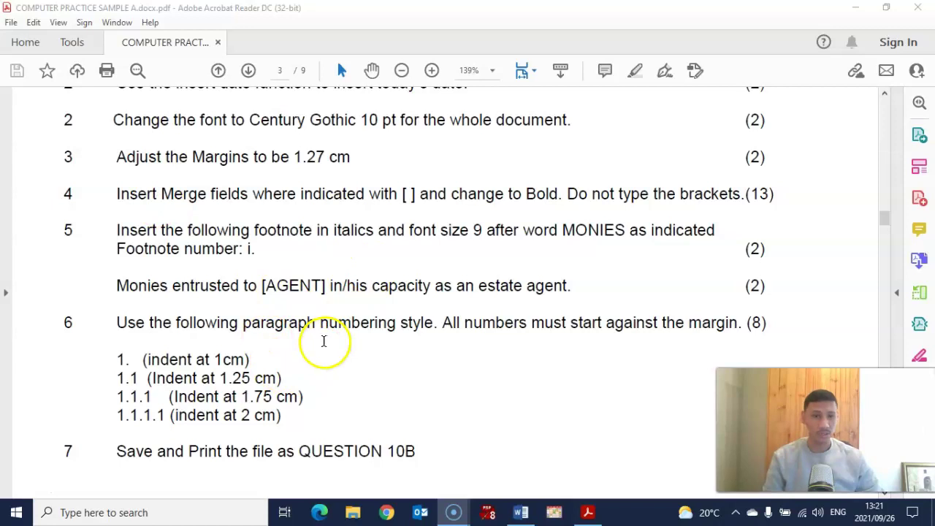
scroll(324, 340, "down", 8)
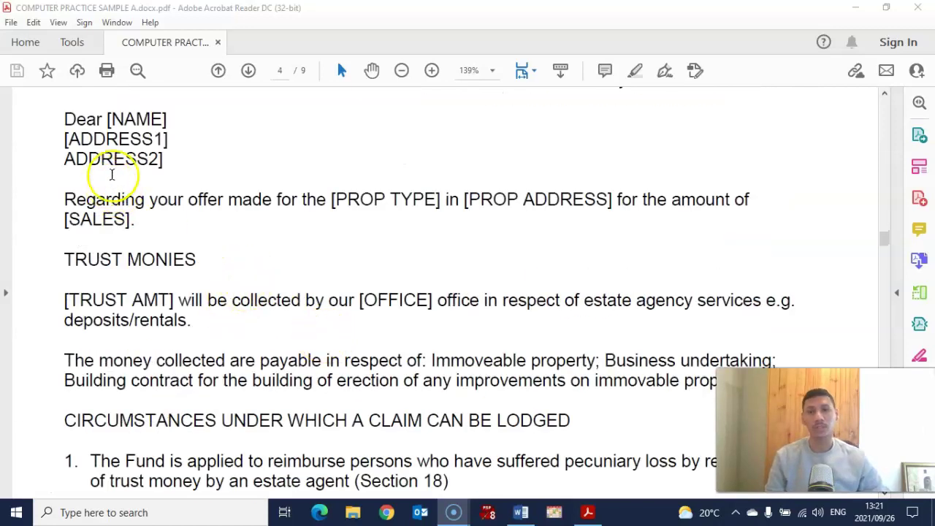
scroll(324, 265, "up", 8)
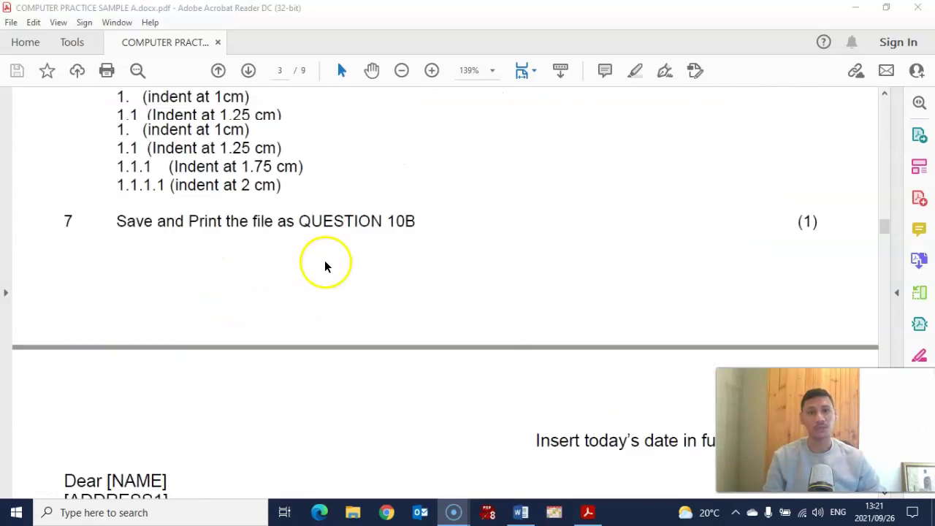
scroll(321, 262, "down", 2)
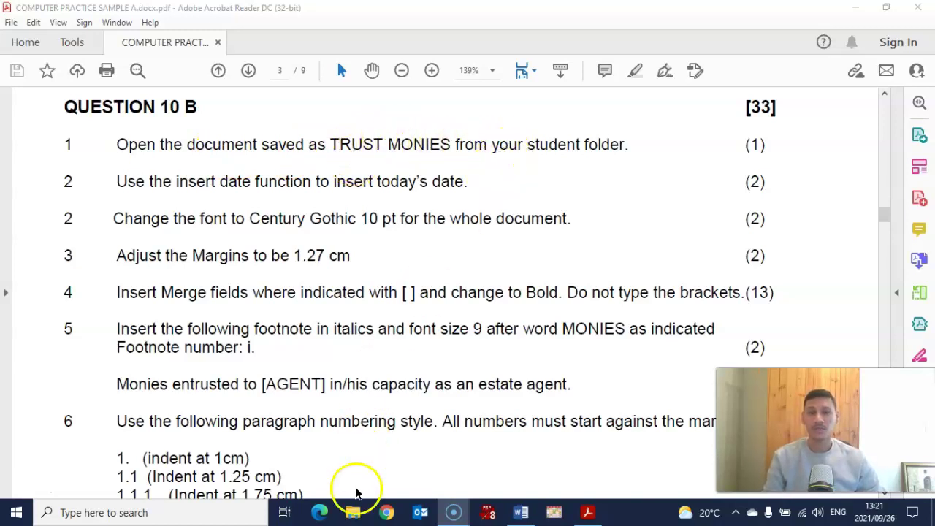
Minimize the question paper and open the flash drive (E:) in a maximized File Explorer window
left_click(354, 517)
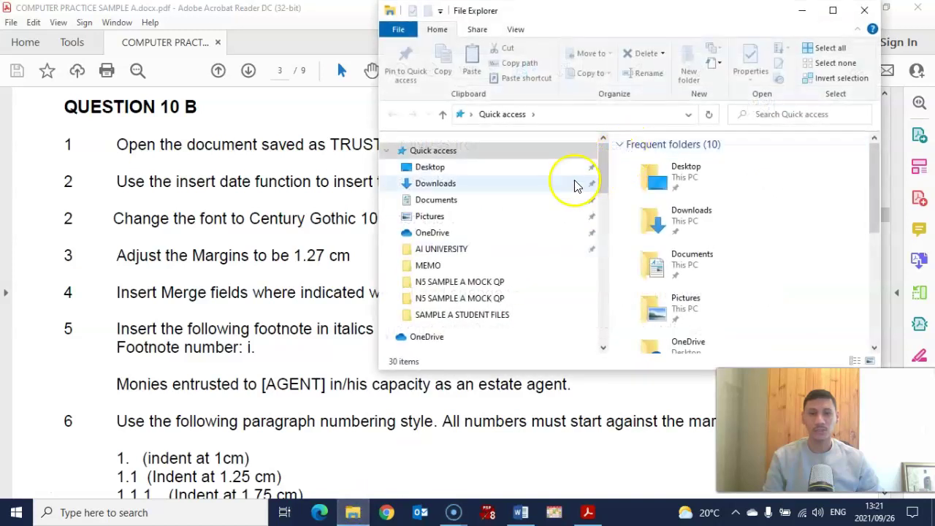
left_click(866, 11)
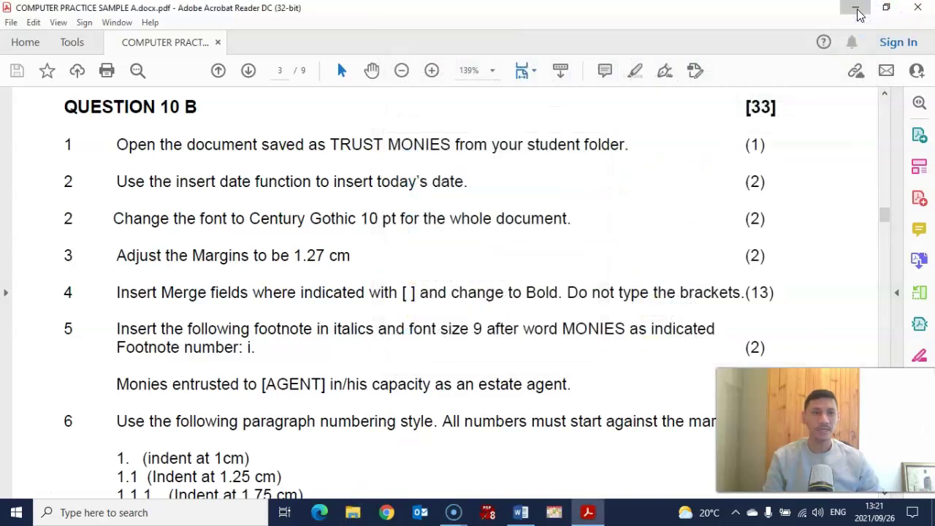
left_click(859, 16)
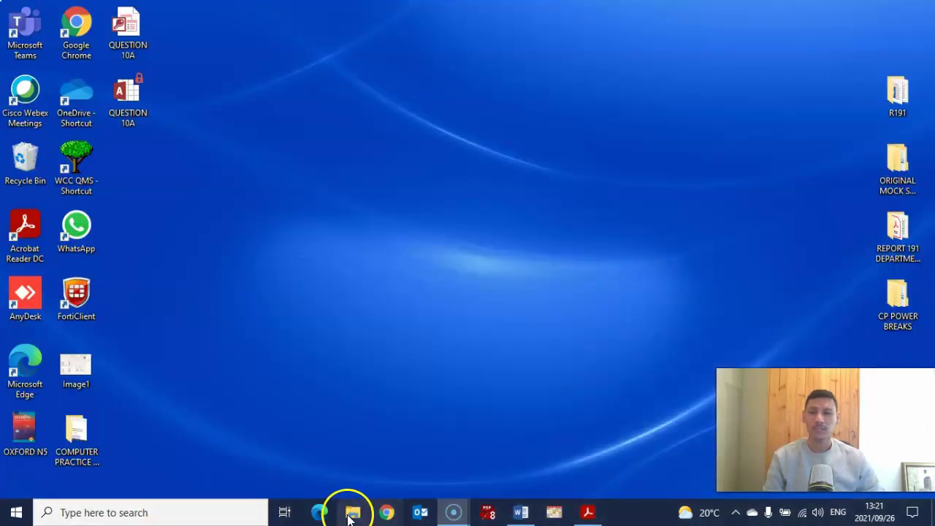
left_click(354, 512)
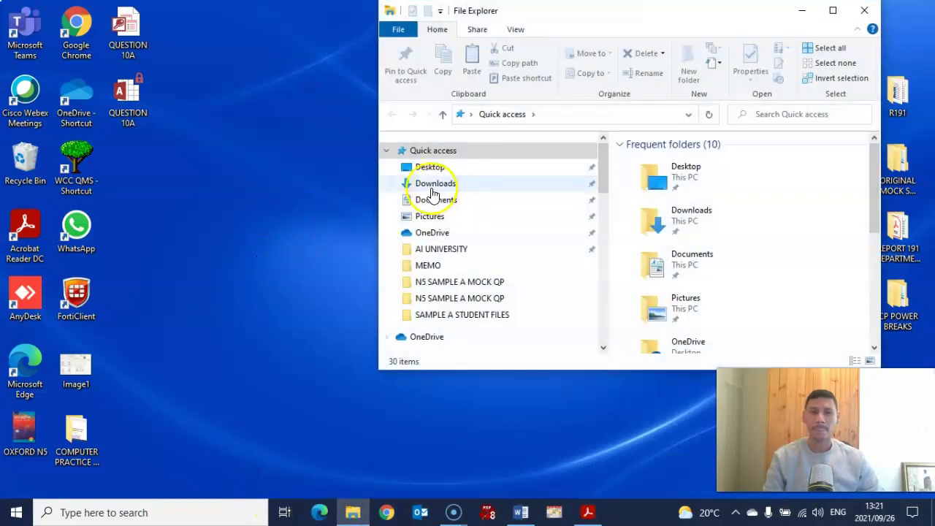
double_click(836, 17)
scroll(162, 299, "down", 4)
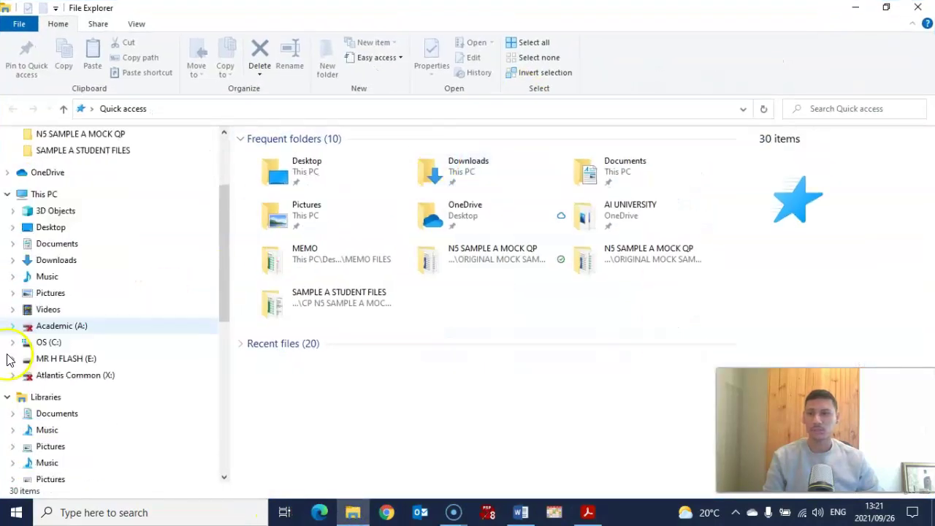
left_click(88, 325)
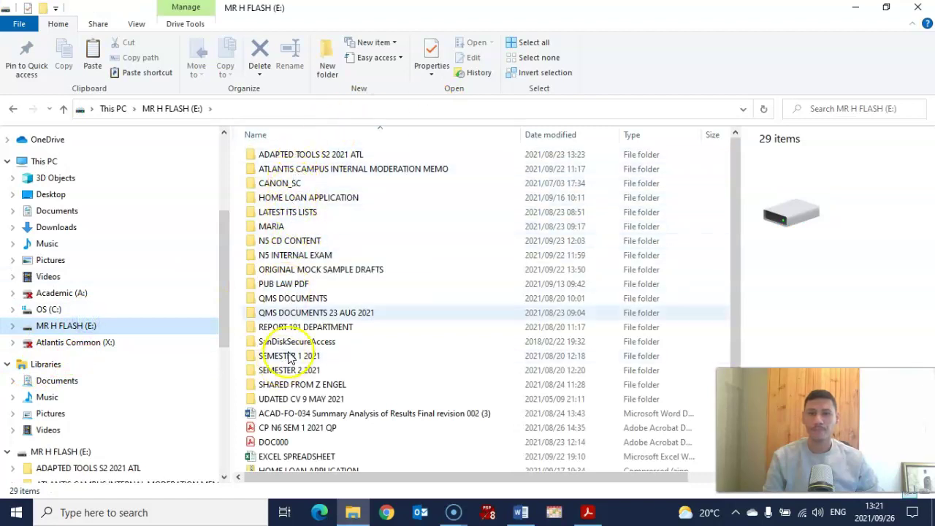
Open TRUST MONIES from ORIGINAL MOCK SAMPLE DRAFTS > N5 SAMPLE A MOCK QP > CP N5 SAMPLE A MOCK EXAM > SAMPLE A STUDENT FILES
double_click(298, 270)
double_click(307, 154)
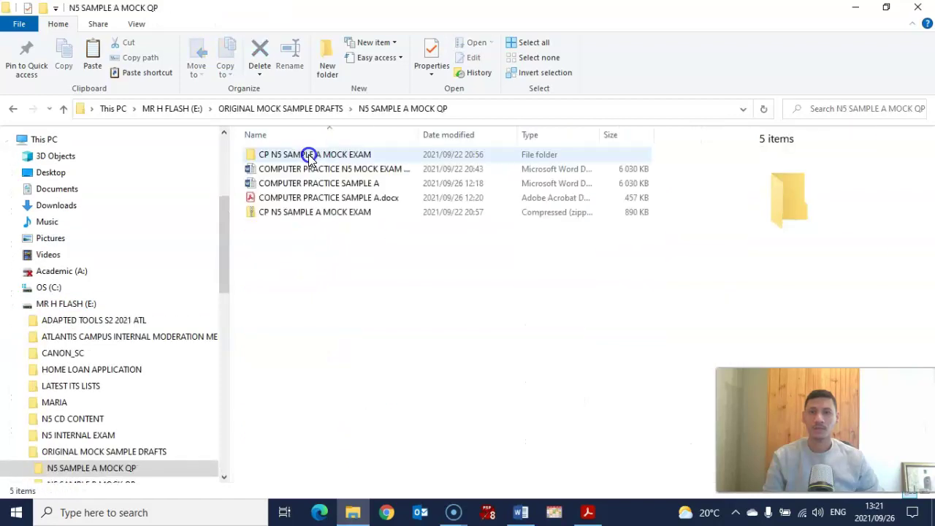
double_click(295, 156)
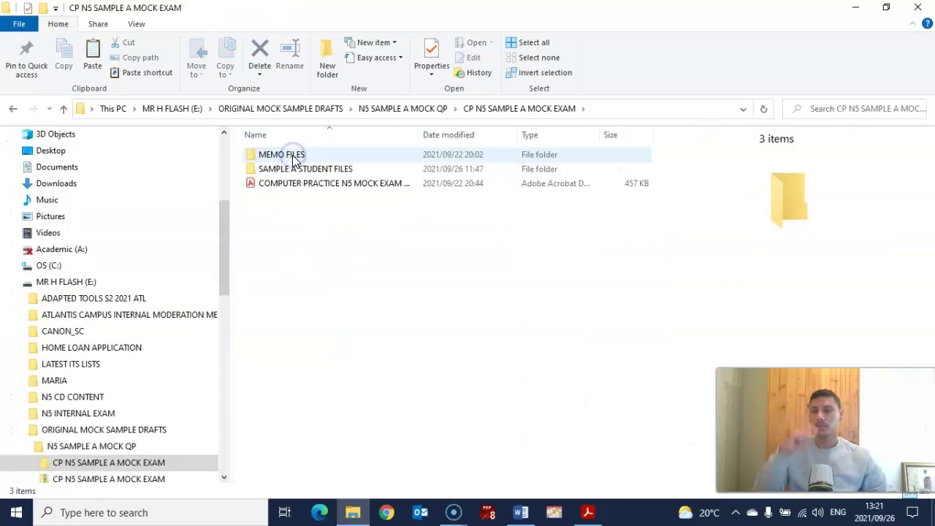
double_click(286, 170)
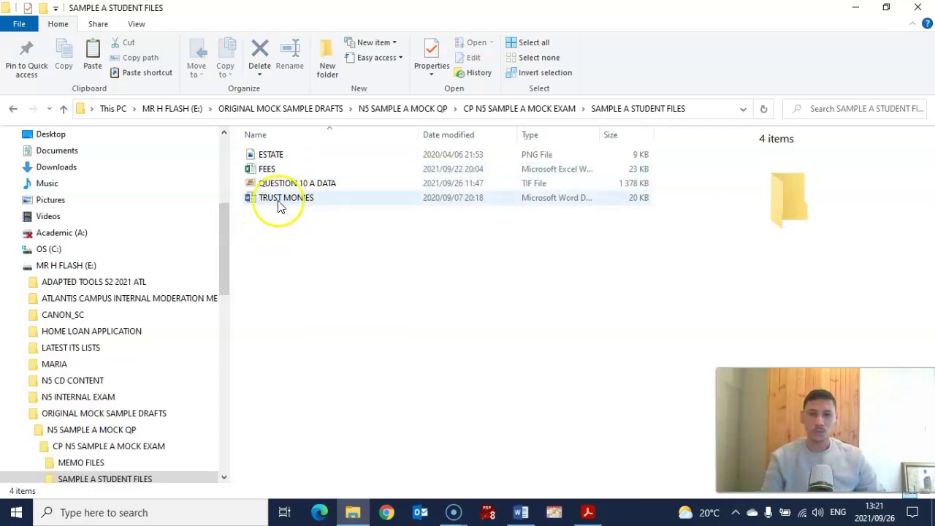
double_click(307, 201)
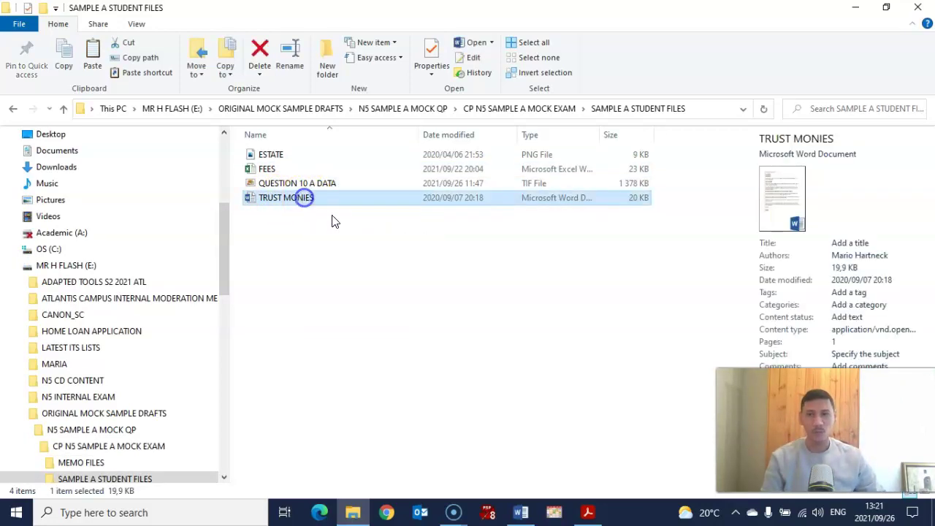
Look through the TRUST MONIES letter in Word and check its date instruction in the question paper
scroll(365, 226, "down", 10)
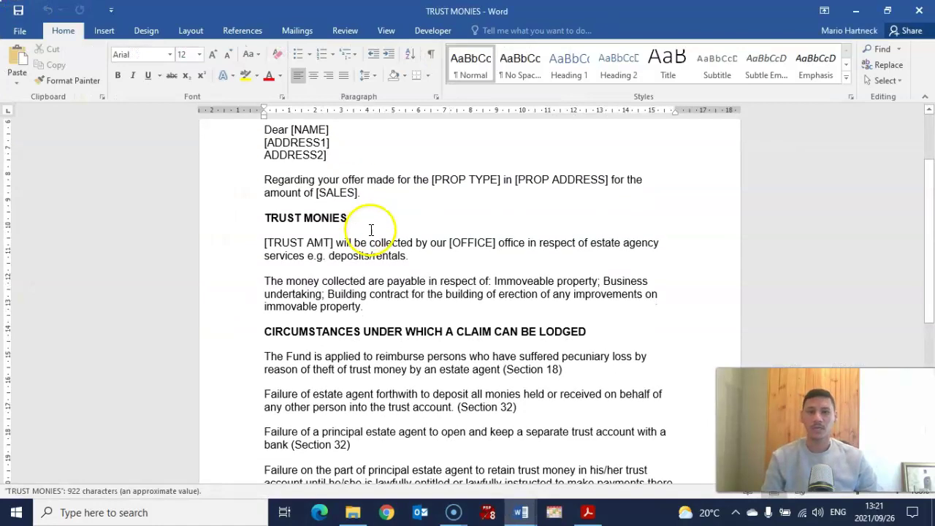
scroll(370, 230, "up", 10)
scroll(370, 231, "down", 10)
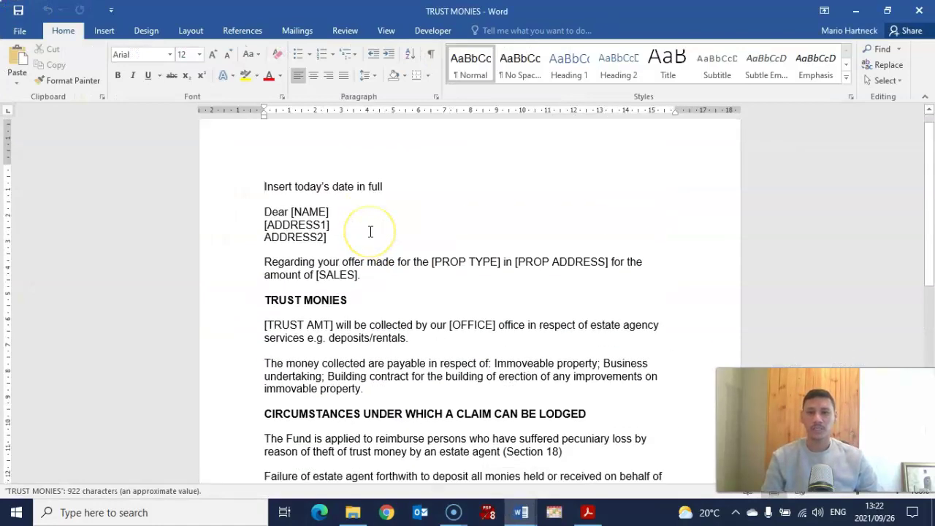
scroll(371, 231, "up", 9)
scroll(371, 231, "up", 1)
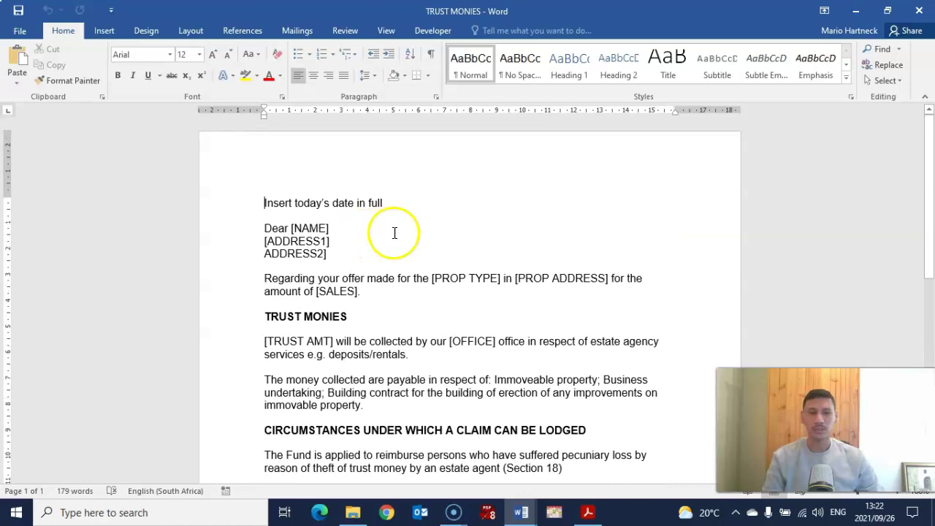
left_click(589, 515)
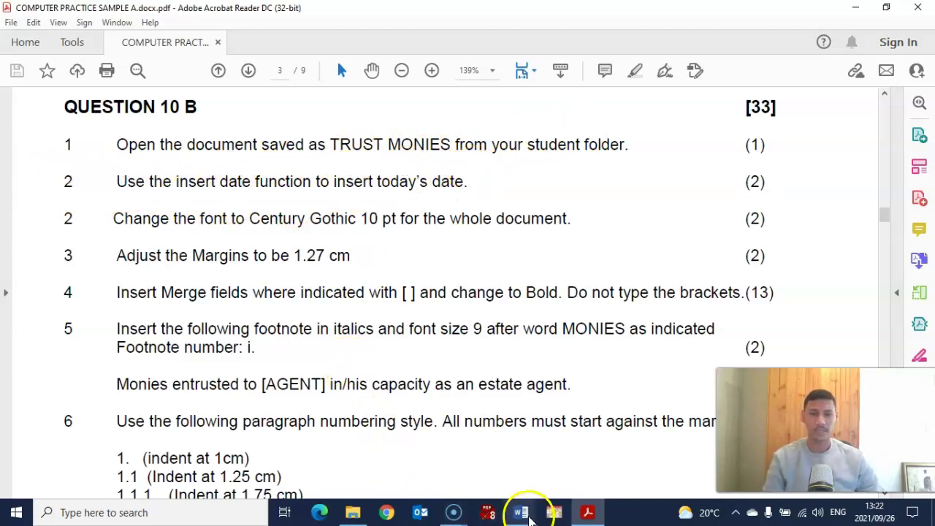
mouse_move(528, 510)
left_click(589, 459)
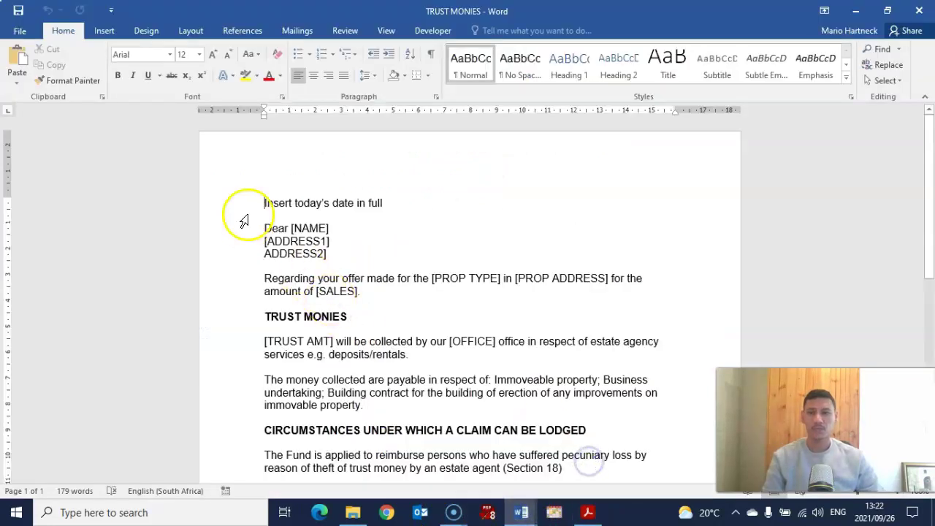
Delete the placeholder line "Insert today's date in full" above the salutation of the letter
left_click(263, 203)
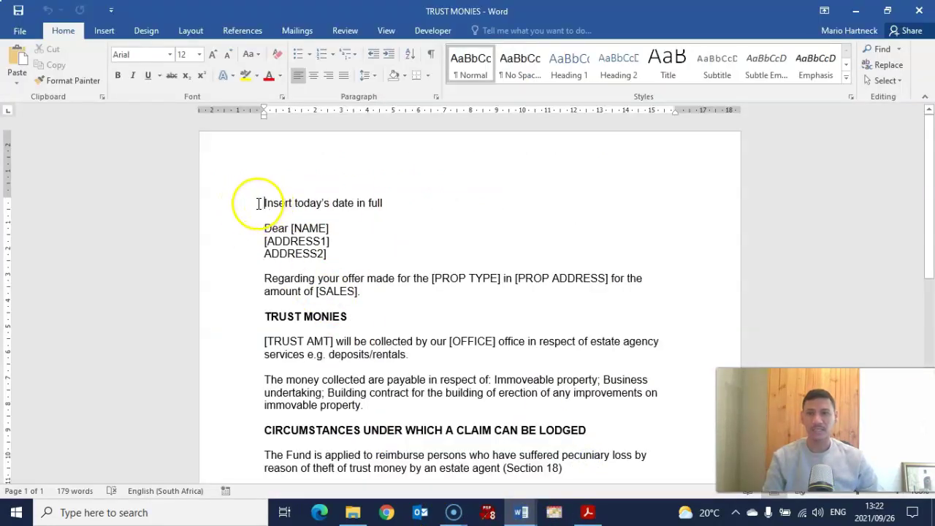
left_click(386, 203)
key("BackSpace")
key("BackSpace")
key("BackSpace")
key("BackSpace")
key("BackSpace")
key("BackSpace")
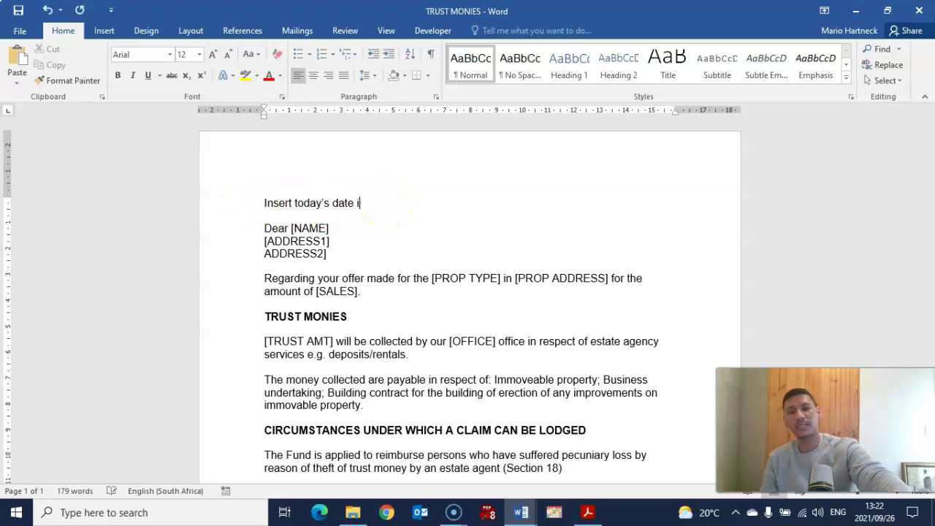
key("BackSpace")
key("BackSpace")
key("BackSpace")
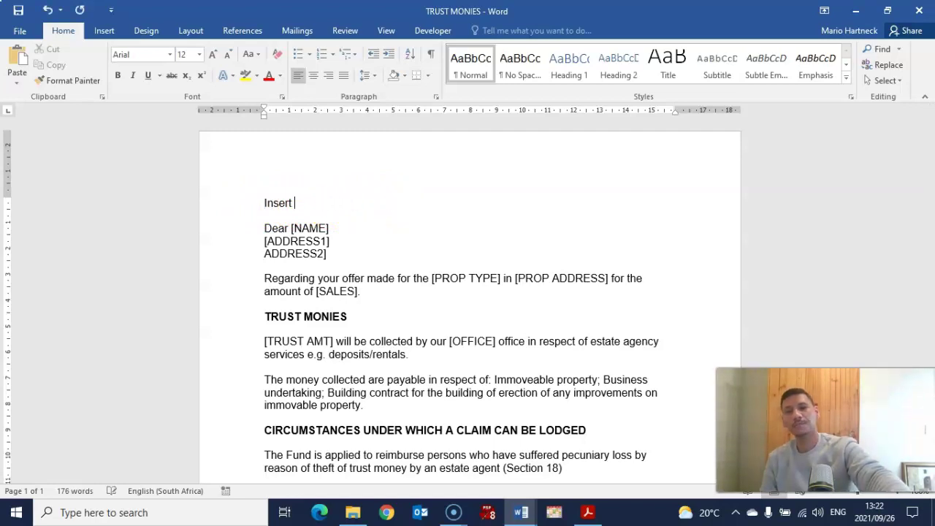
key("BackSpace")
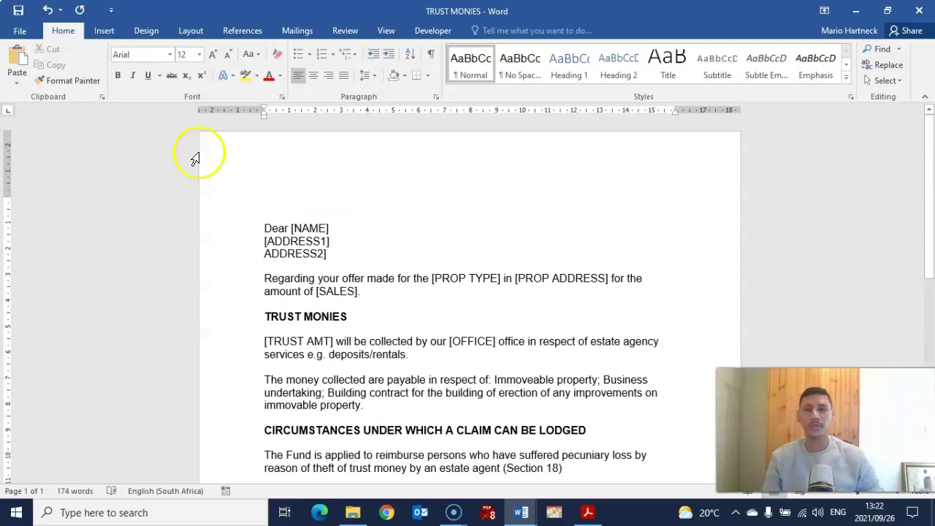
Insert today's date above the salutation in the "26 September 2021" format, set to update automatically
left_click(106, 31)
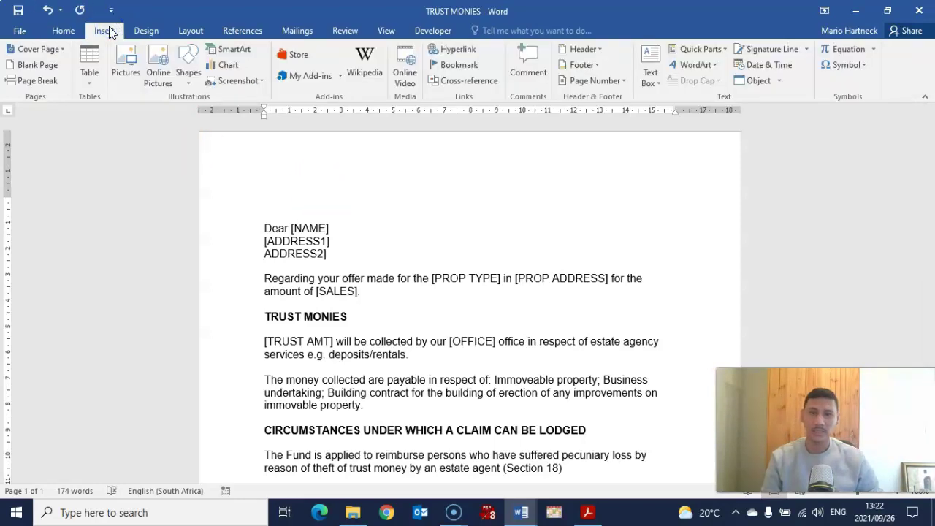
left_click(762, 69)
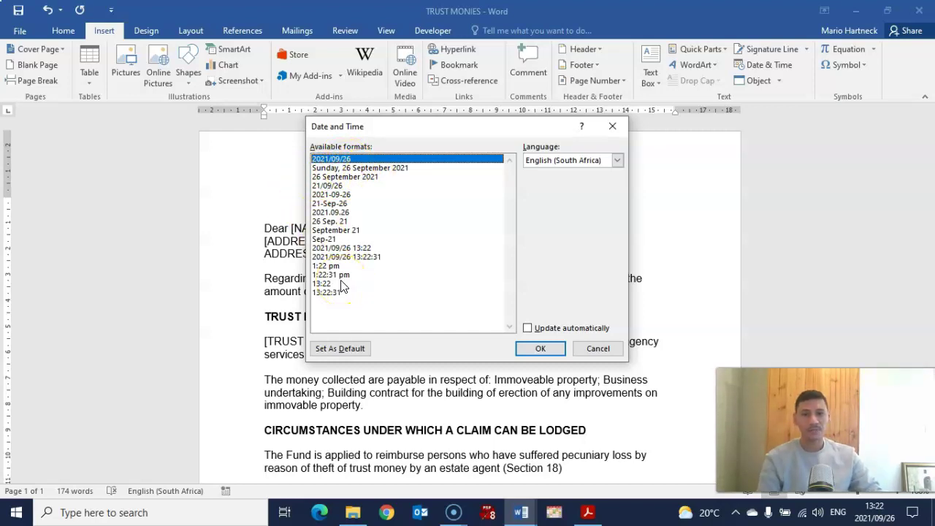
left_click(331, 177)
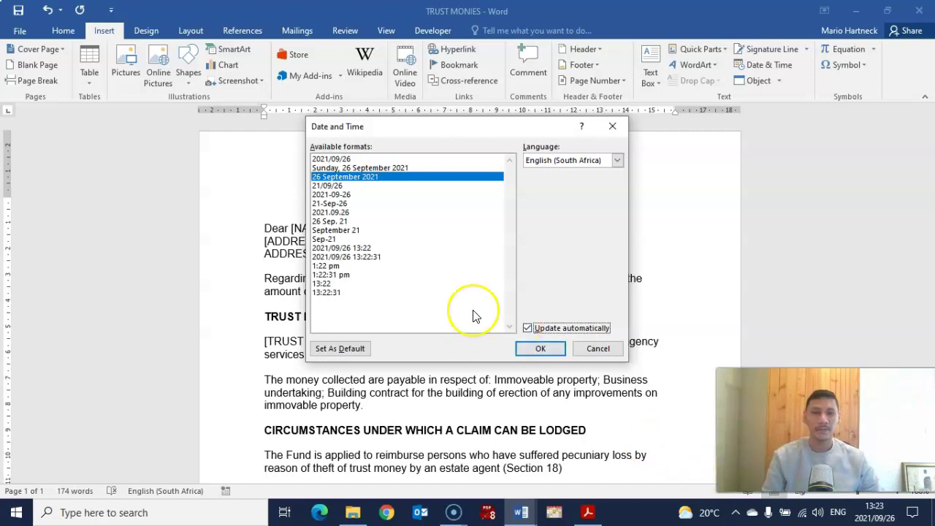
left_click(541, 349)
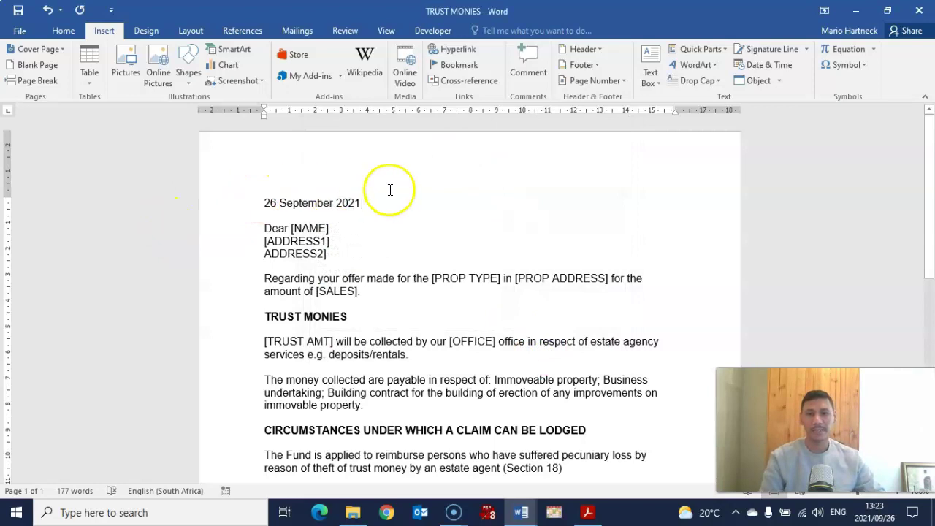
left_click_drag(273, 191, 363, 203)
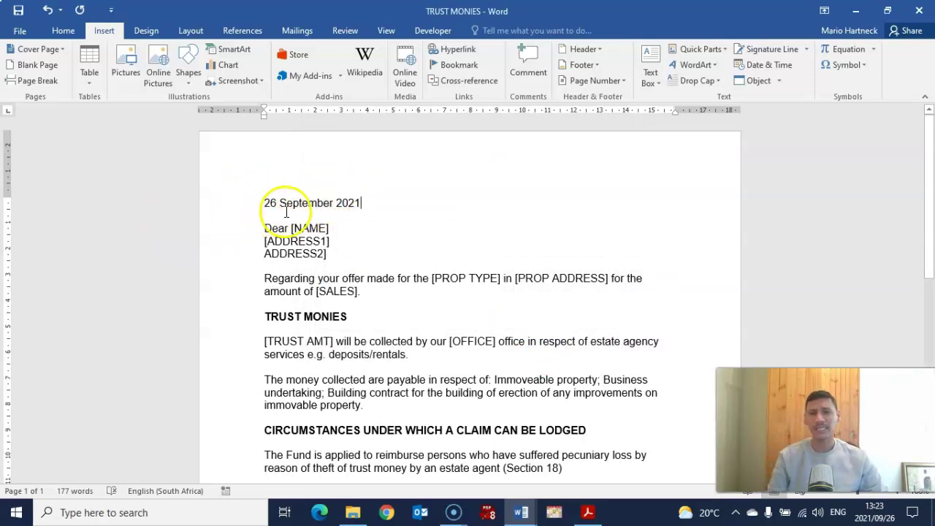
left_click(427, 201)
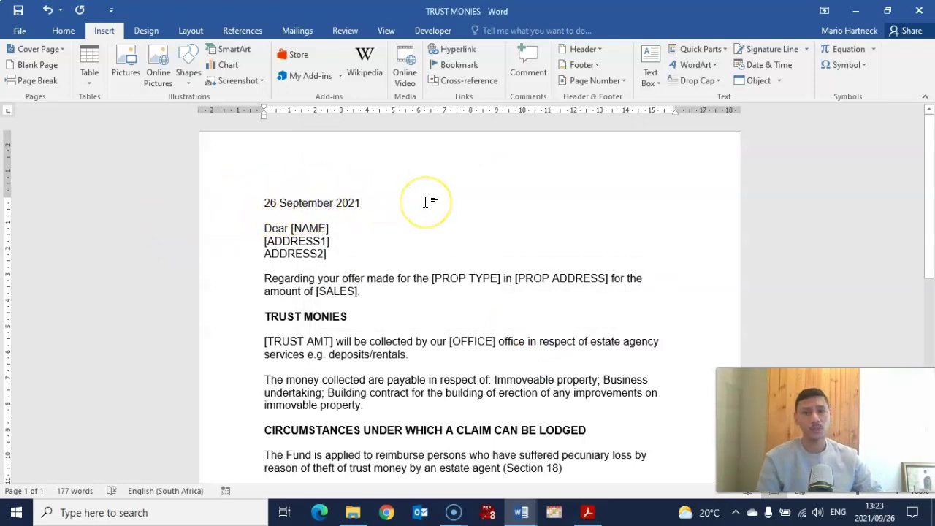
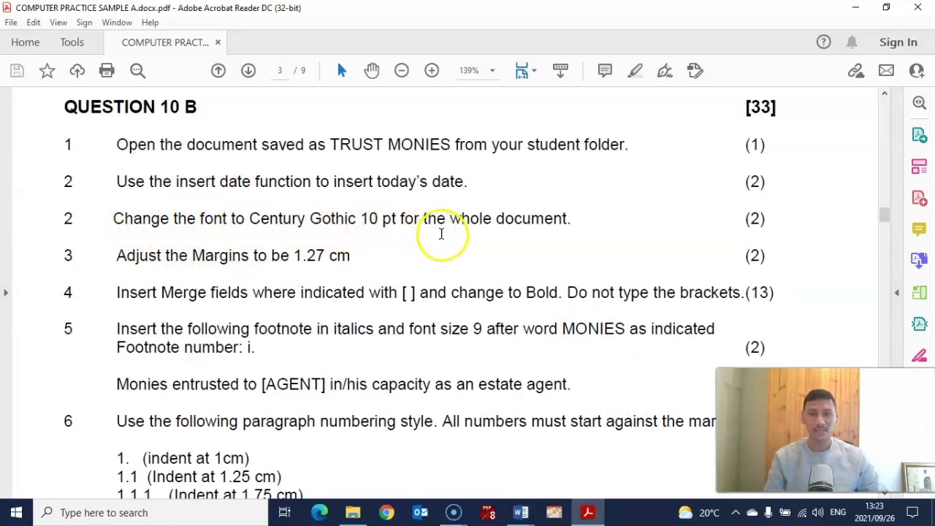
Switch to the TRUST MONIES letter in Word and select its entire text
left_click(521, 514)
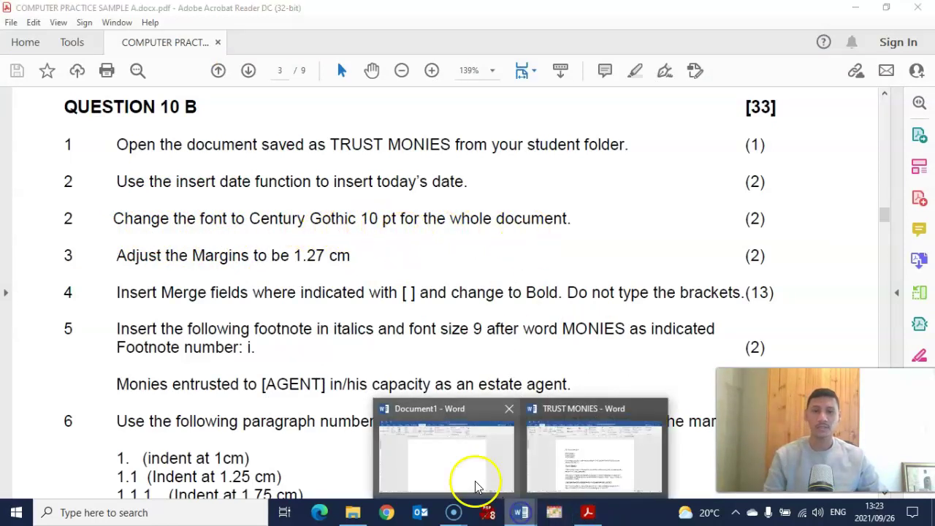
left_click(585, 467)
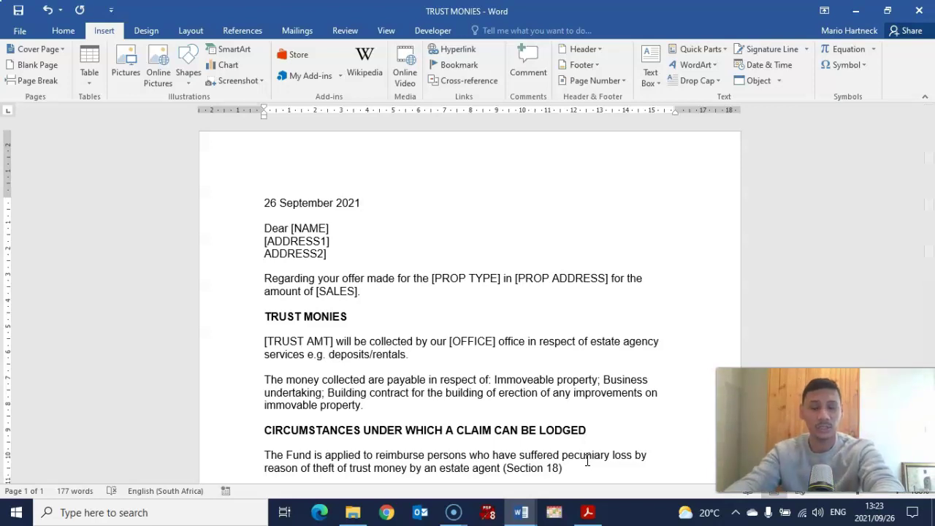
key("ctrl+a")
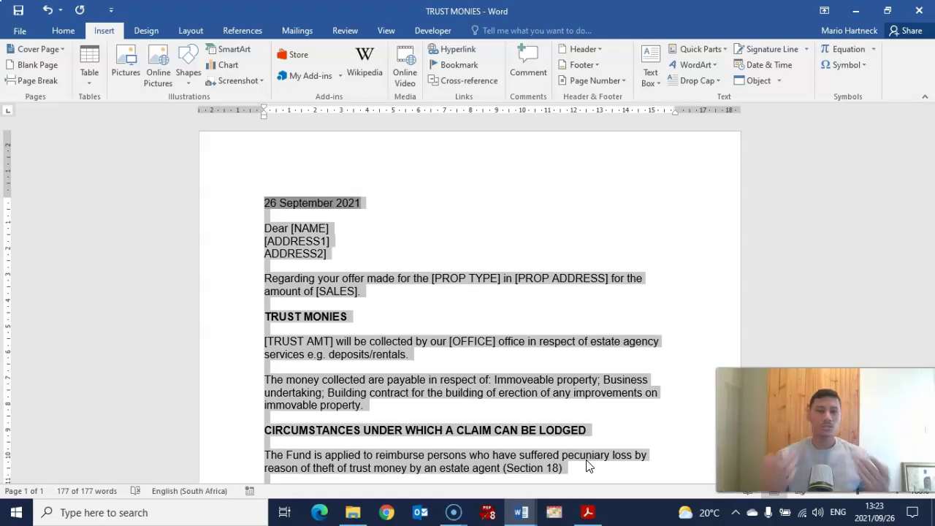
scroll(588, 465, "down", 5)
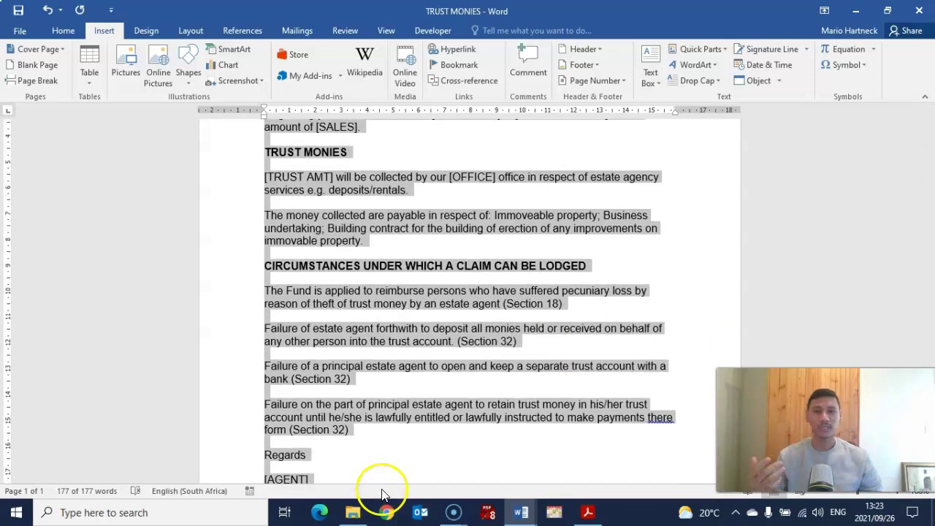
scroll(388, 432, "up", 5)
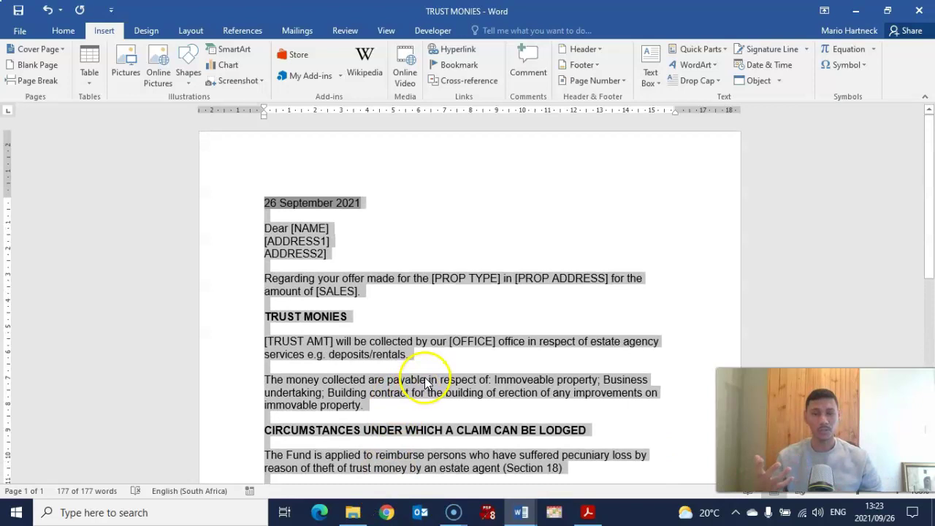
Set the font of the entire selected letter to Book Antiqua
left_click(65, 31)
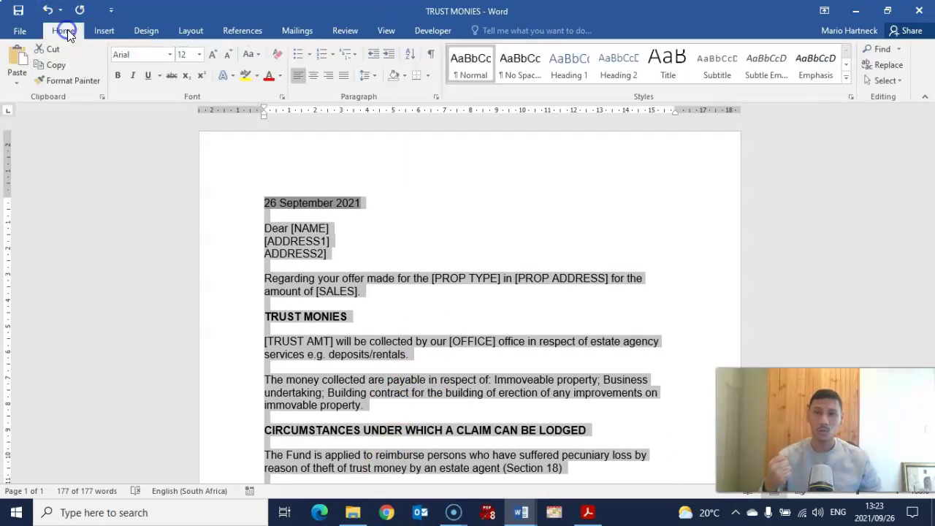
left_click(282, 98)
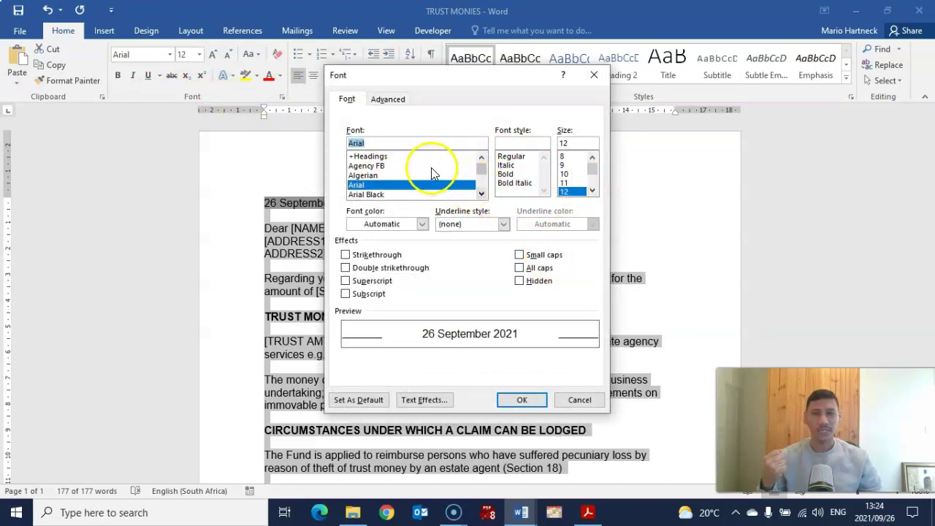
left_click(481, 194)
left_click(482, 193)
left_click(481, 194)
left_click(482, 194)
left_click(481, 194)
left_click(480, 195)
left_click(479, 196)
left_click(479, 195)
left_click(479, 195)
left_click(478, 195)
left_click(474, 195)
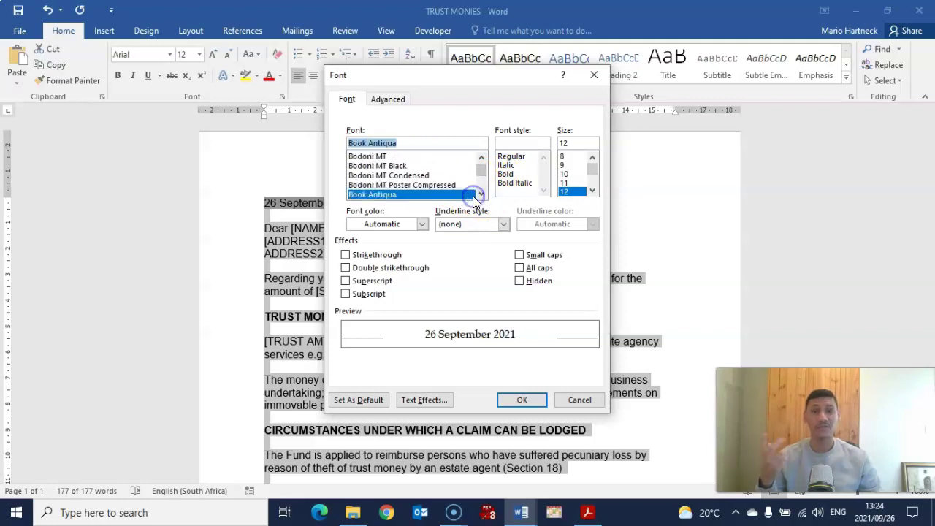
double_click(473, 196)
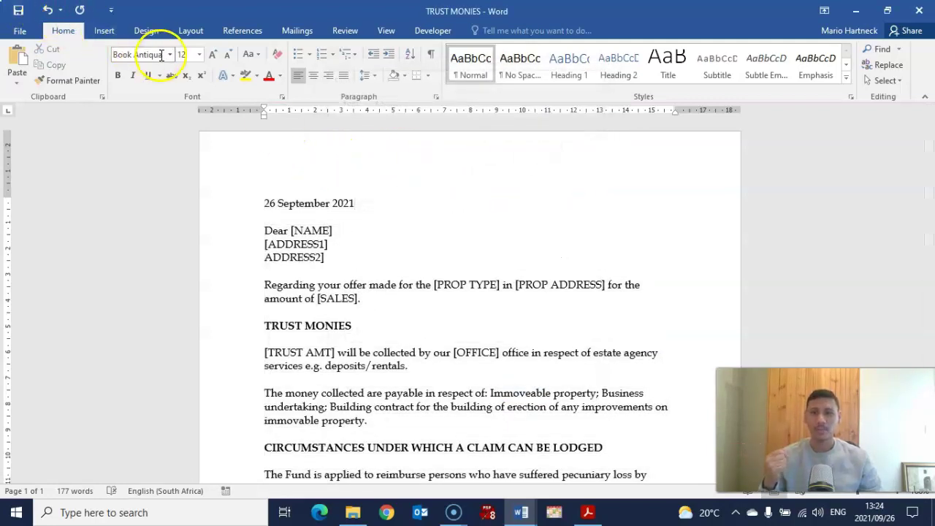
Try to change the font to Century Gothic with the cursor at the end of the date line
left_click(282, 97)
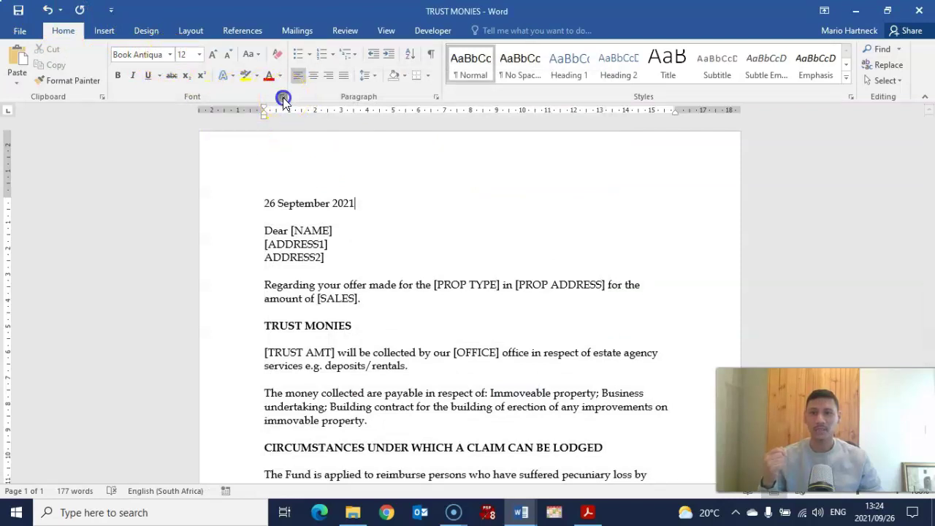
key("BackSpace")
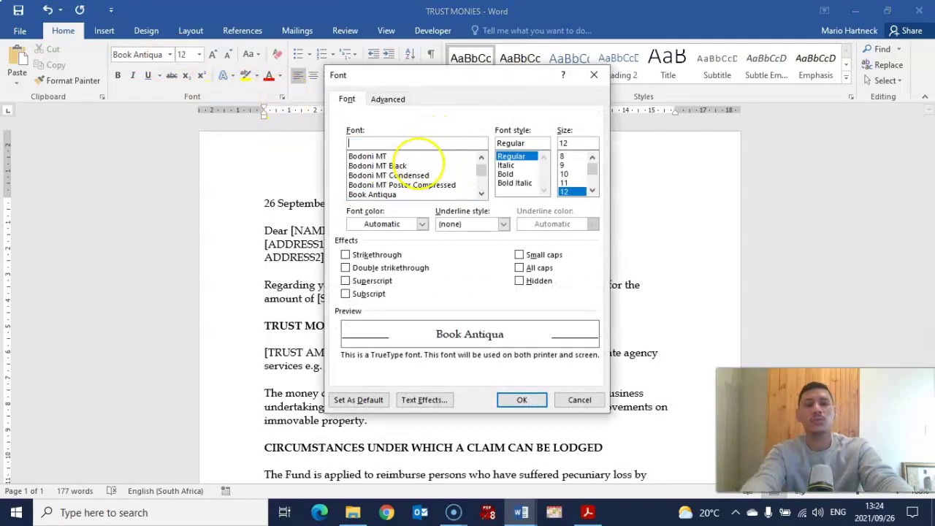
type("c")
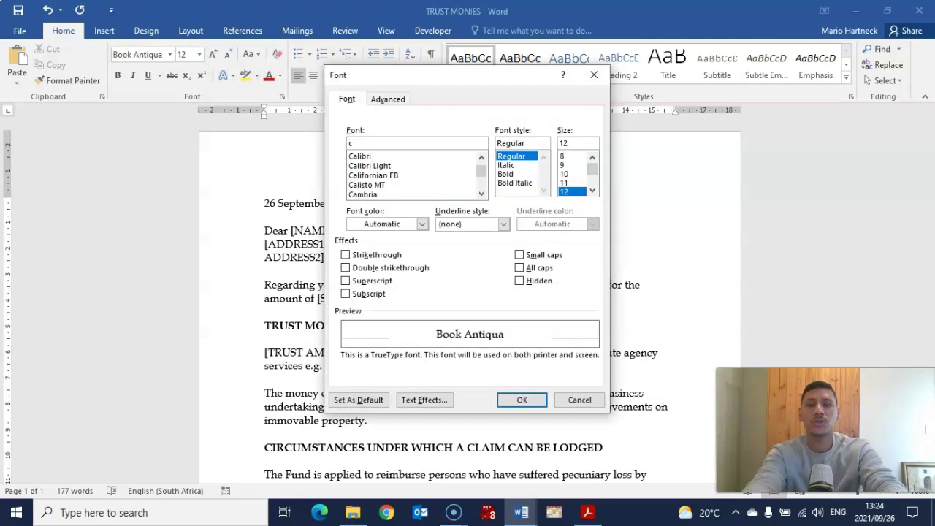
type("ent")
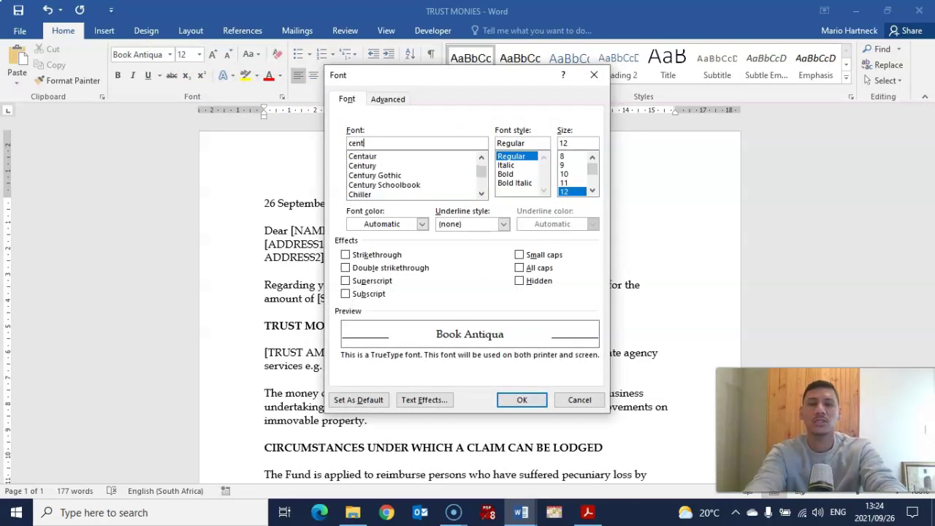
type("u")
left_click(392, 168)
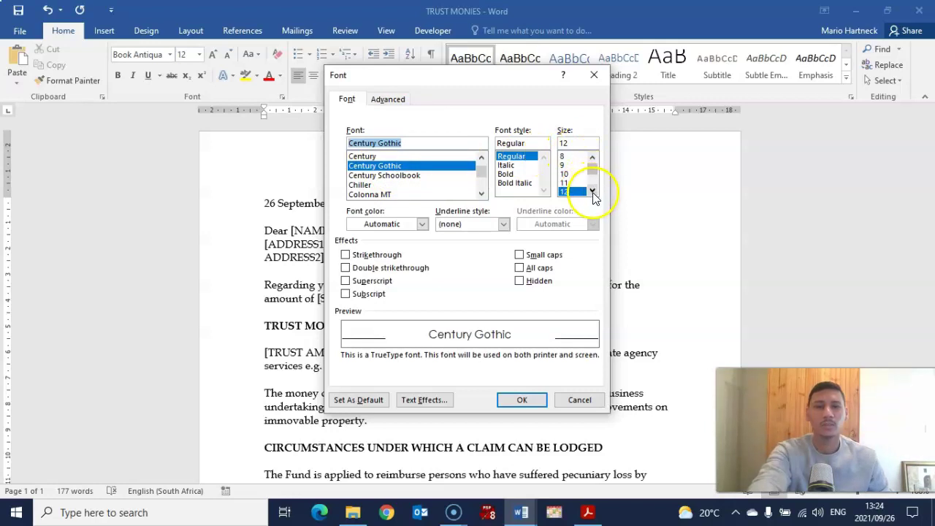
left_click(523, 399)
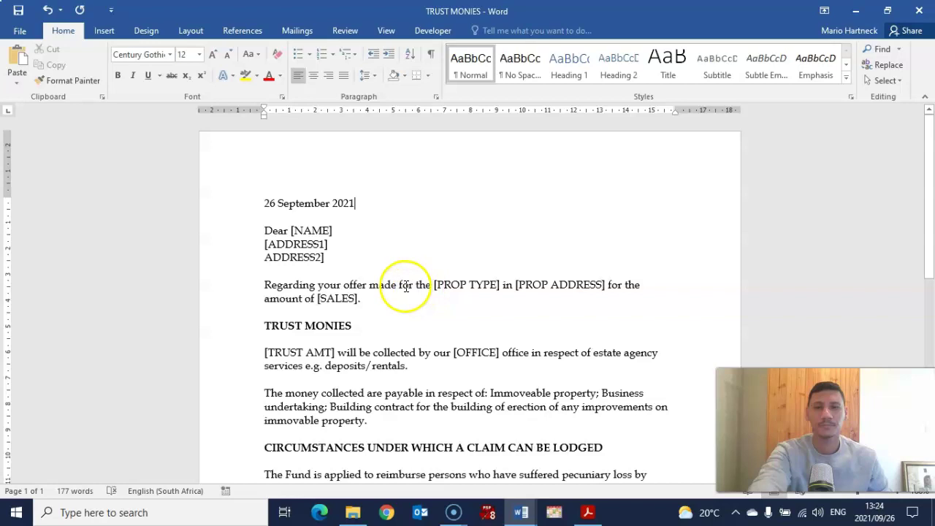
Select the whole letter and change its font to Century Gothic
key("ctrl+a")
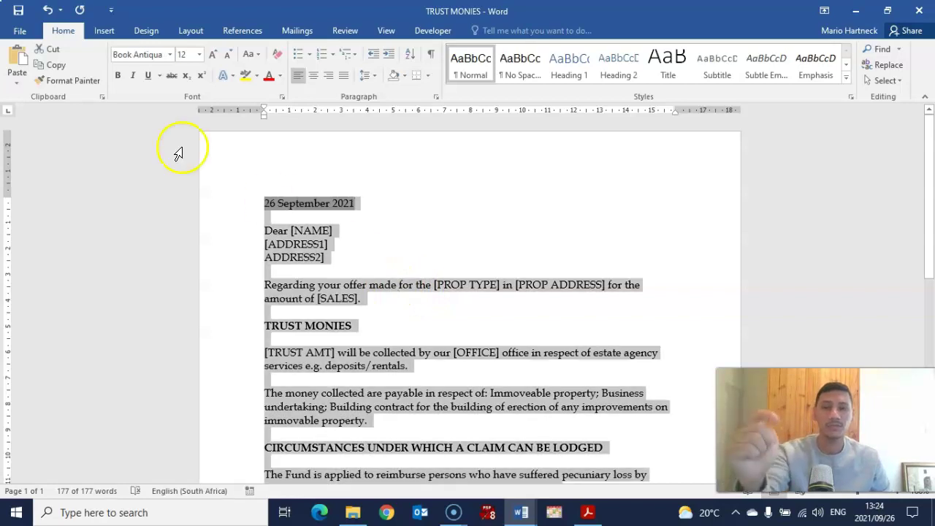
left_click(282, 96)
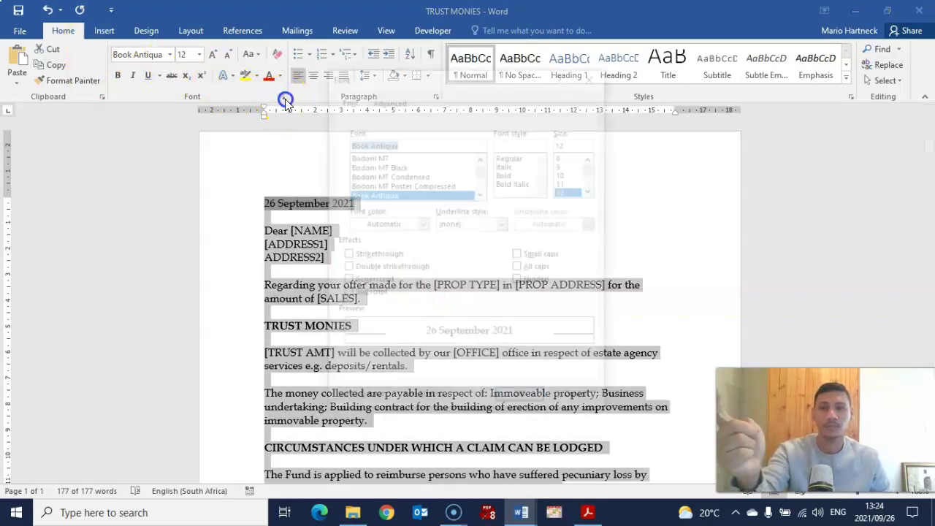
type("cent")
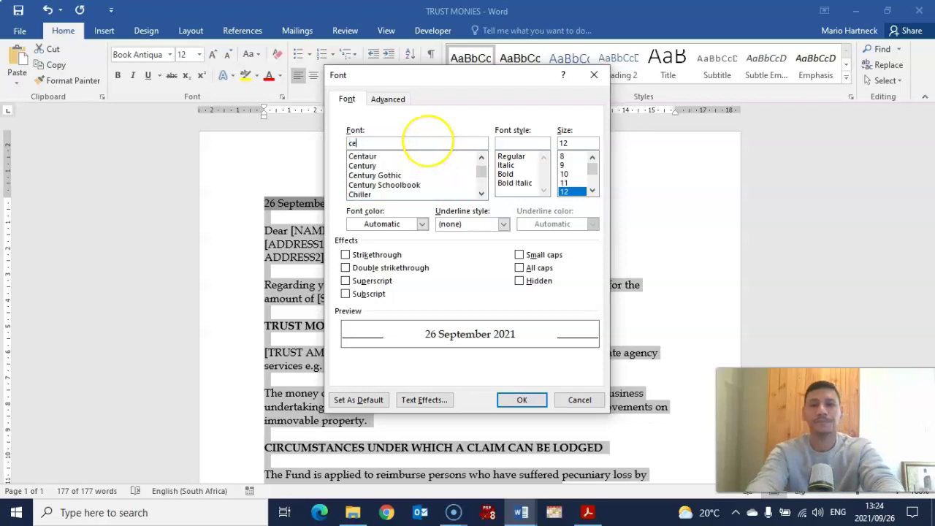
left_click(382, 166)
left_click(407, 176)
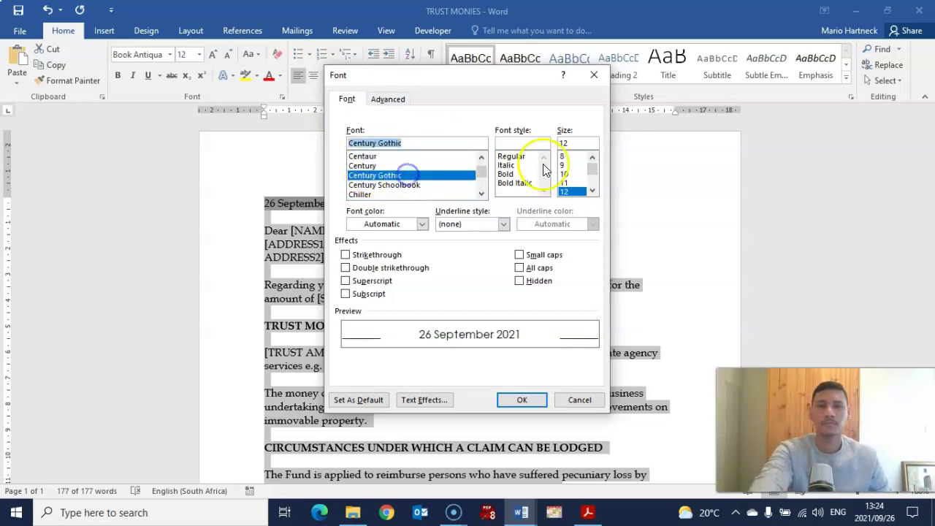
left_click(522, 399)
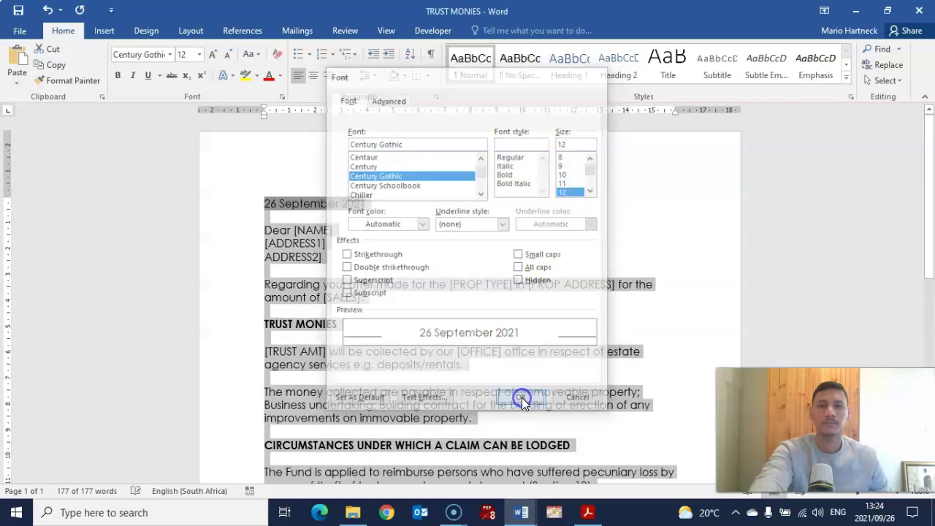
left_click(462, 312)
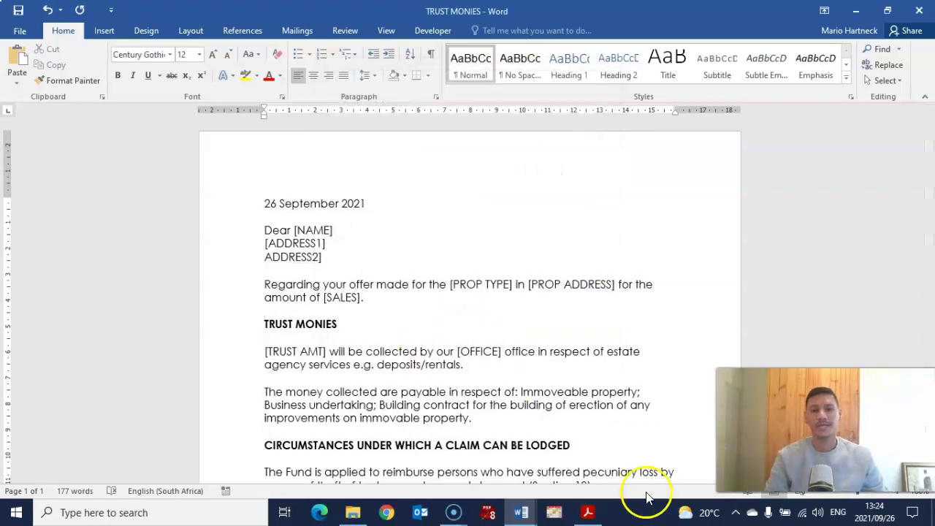
Check the margin instruction in the question paper and enter 1,27 cm for the top and left margins of the TRUST MONIES letter
left_click(586, 510)
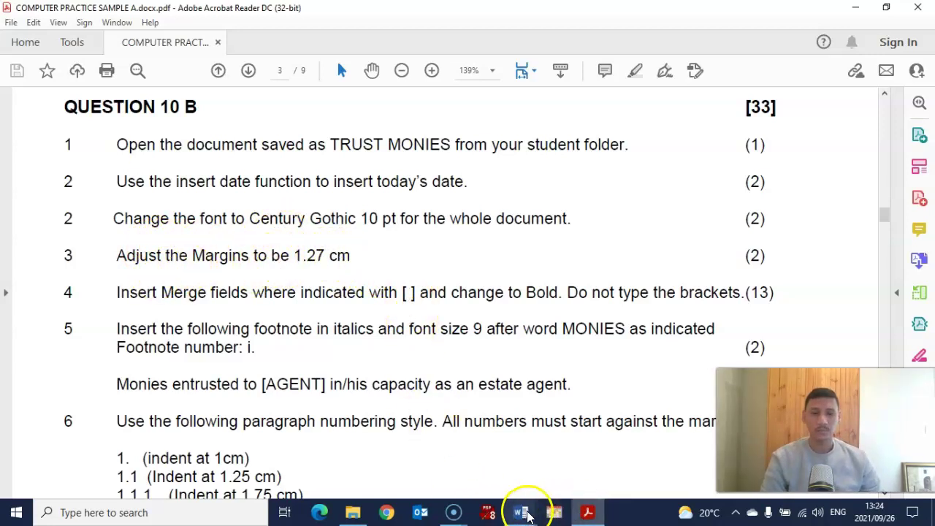
mouse_move(521, 511)
left_click(566, 457)
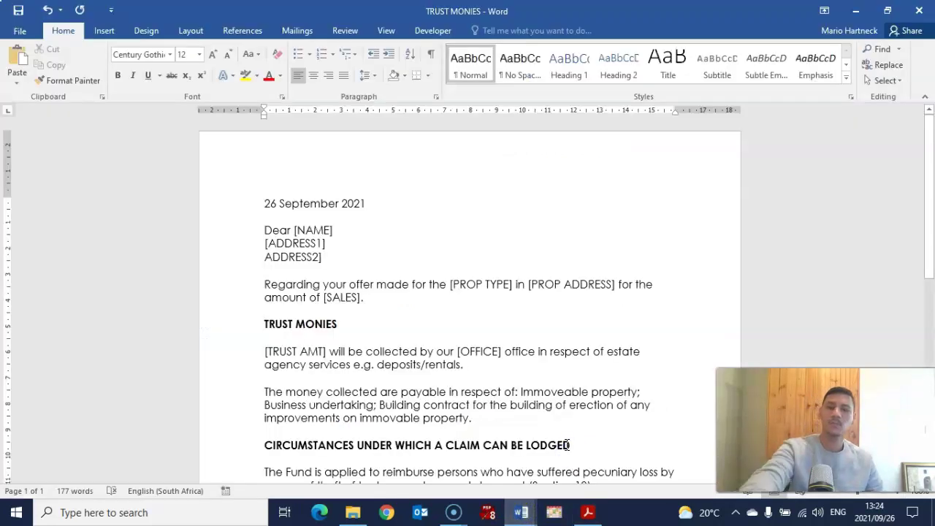
key("ctrl+a")
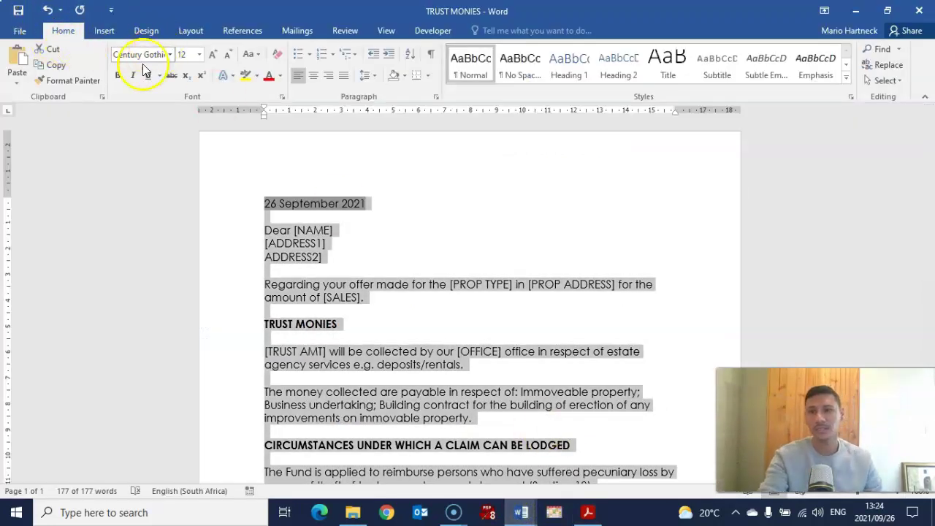
left_click(188, 31)
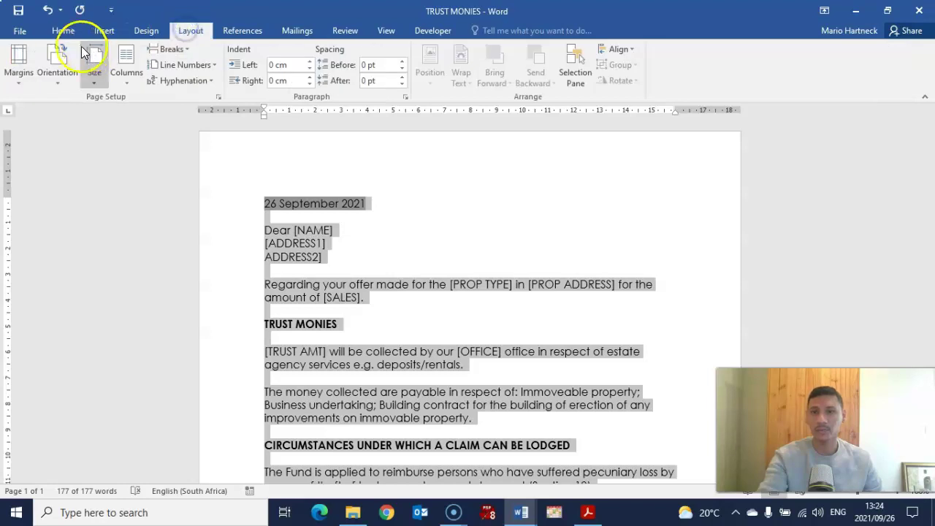
left_click(20, 84)
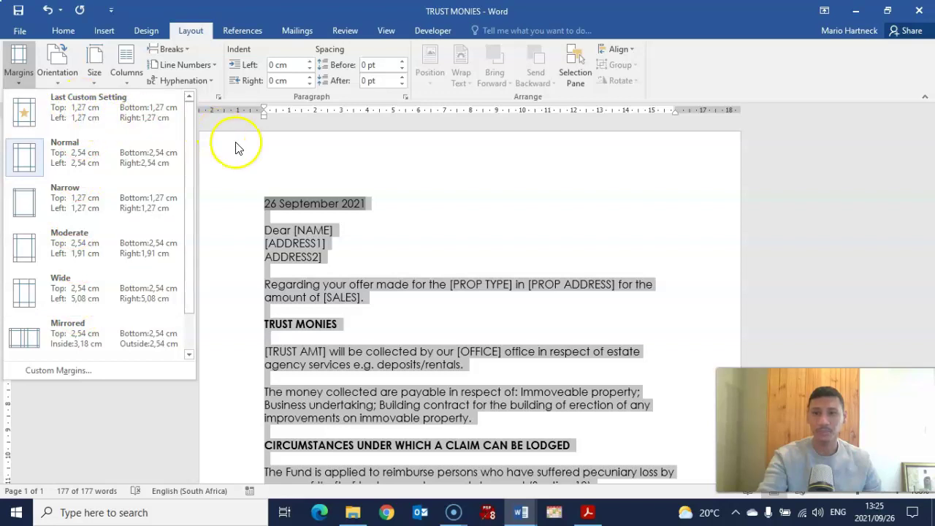
left_click(60, 372)
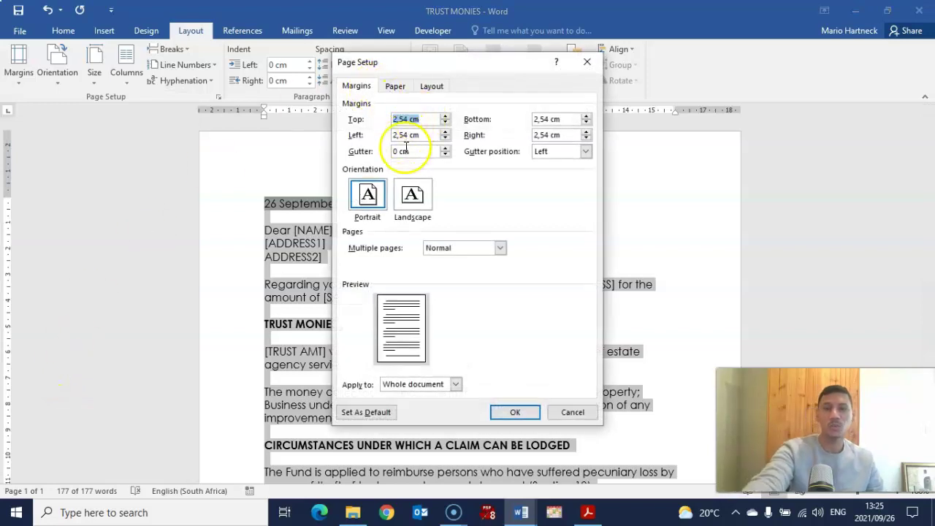
type("1,27")
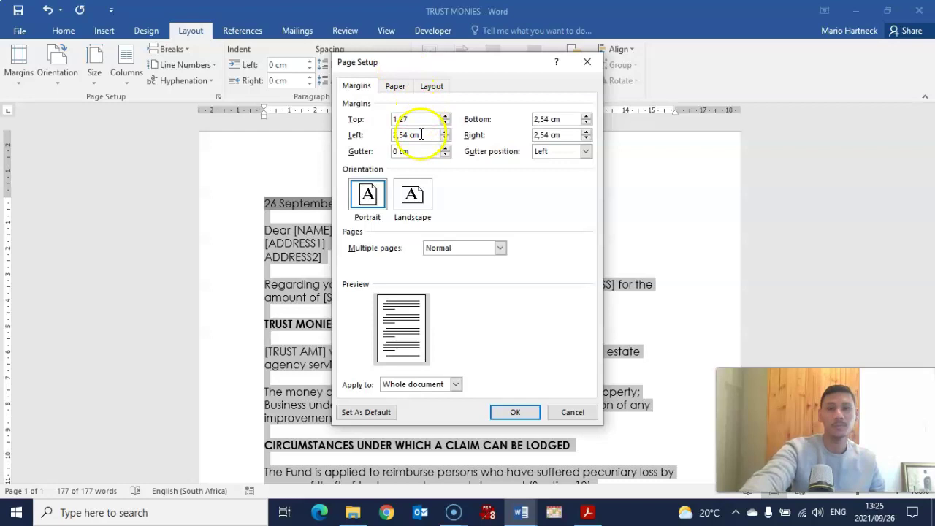
key("Tab")
type("1,27")
Set the bottom and right margins to 1,27 cm and apply the page setup to the whole document
left_click_drag(566, 119, 519, 114)
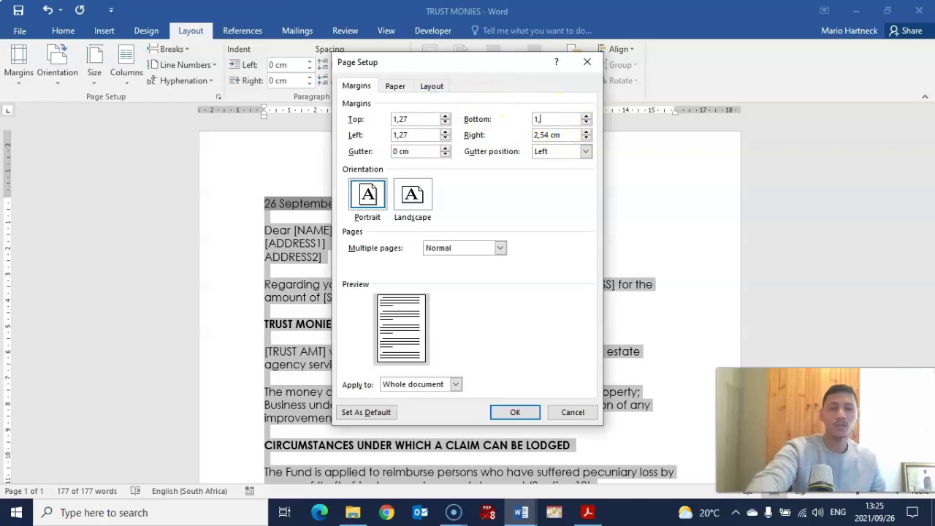
type("1,27")
key("Tab")
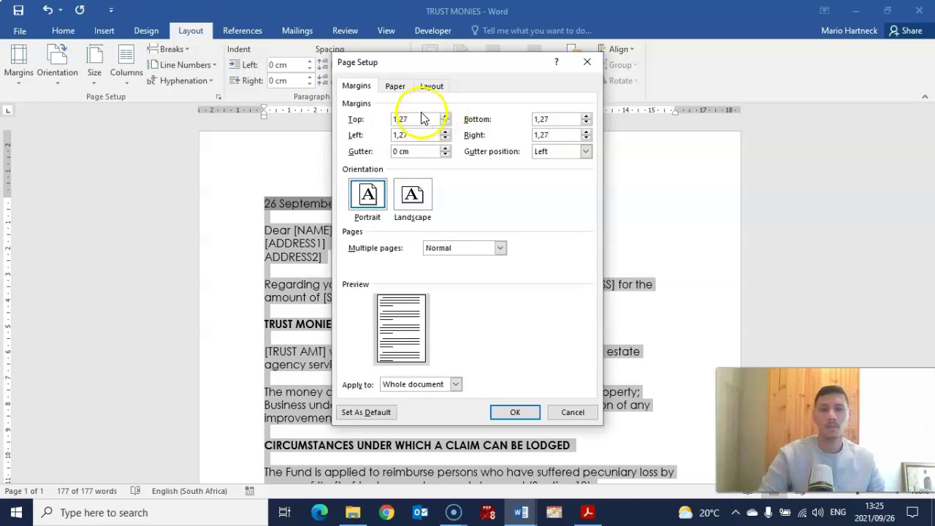
left_click(503, 411)
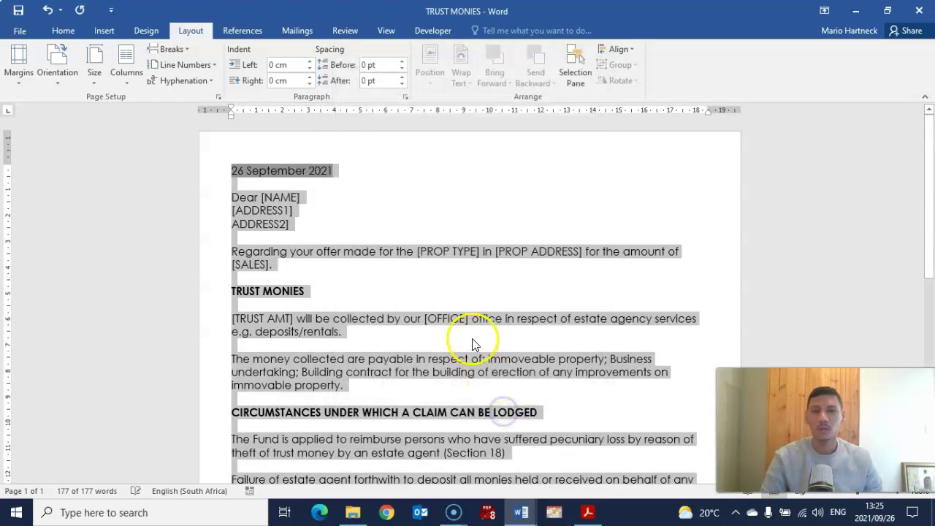
Apply the Narrow margin preset, 1,27 cm on all sides, to the letter
left_click(16, 65)
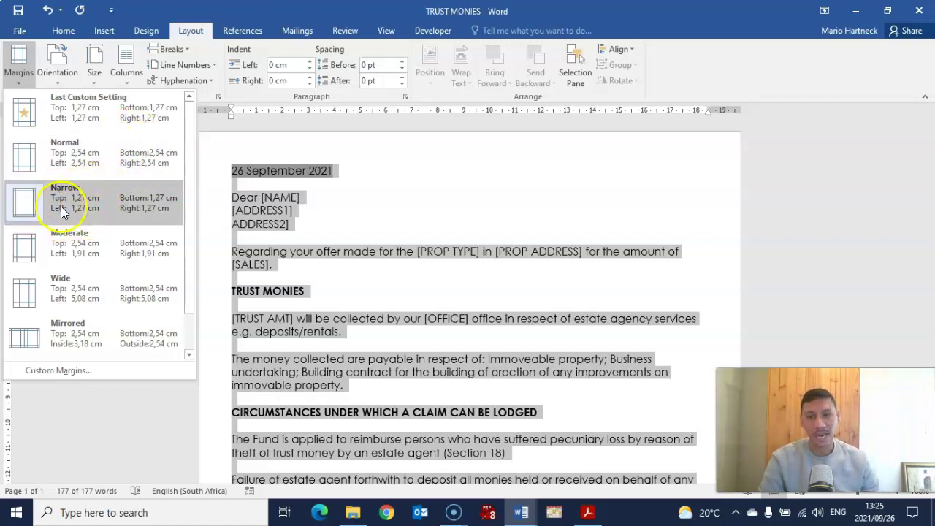
left_click(109, 205)
left_click(376, 209)
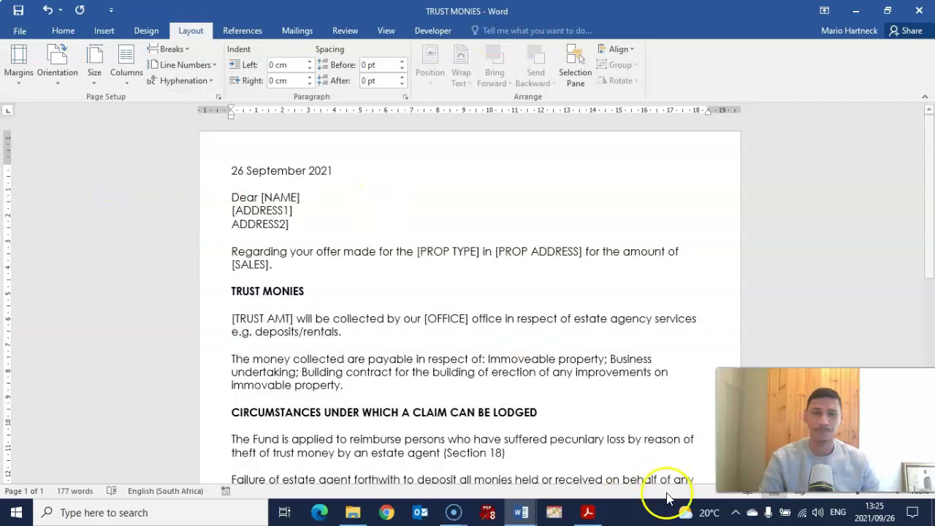
Check the merge field instruction in the question paper and return to the TRUST MONIES letter in Word
left_click(588, 512)
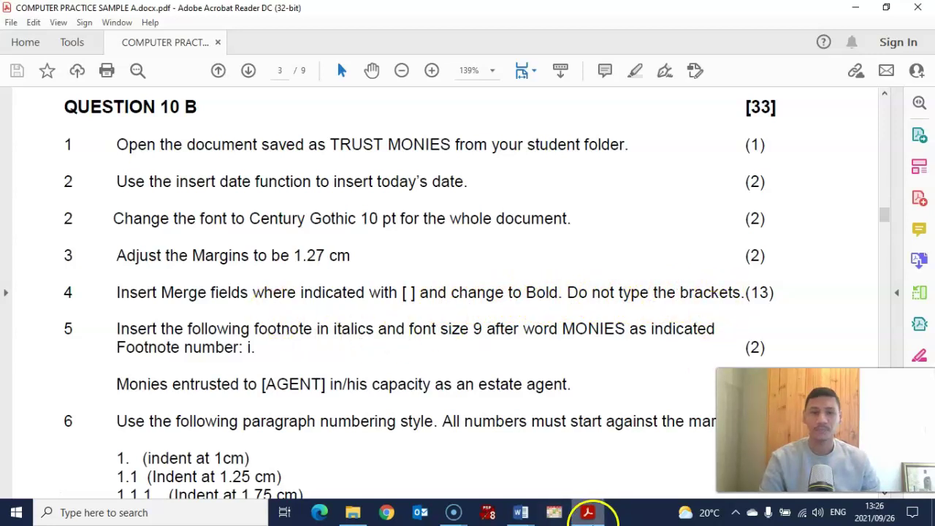
mouse_move(521, 512)
left_click(581, 450)
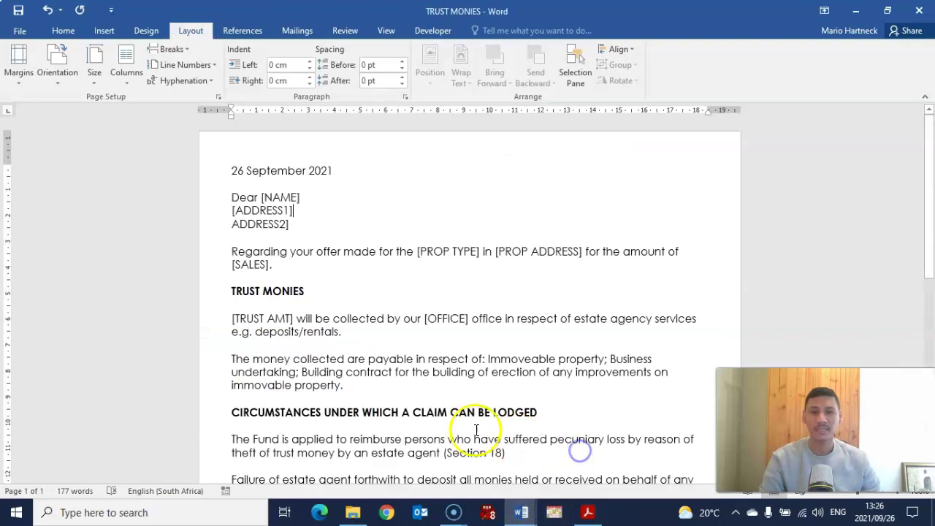
Look through the TRUST MONIES letter for the bracketed placeholders that need merge fields, from the salutation down to the closing
scroll(325, 353, "down", 1)
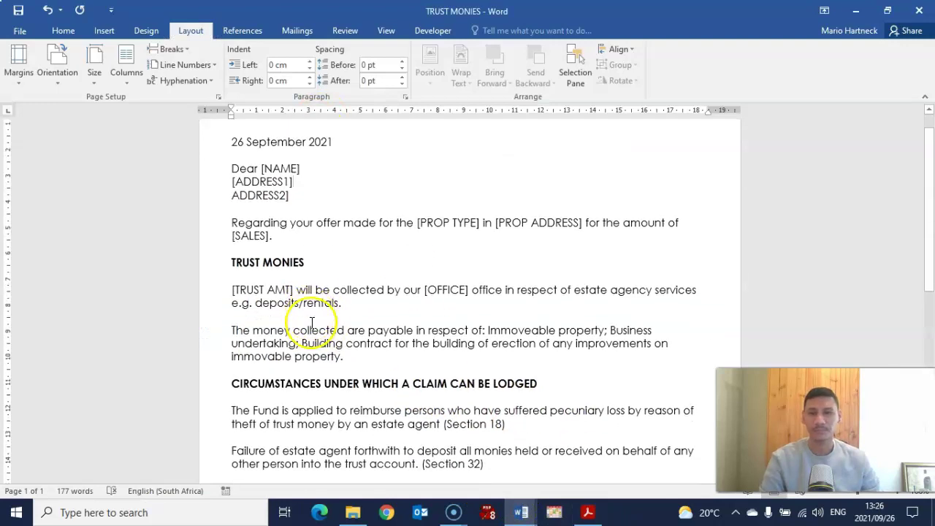
scroll(274, 300, "up", 1)
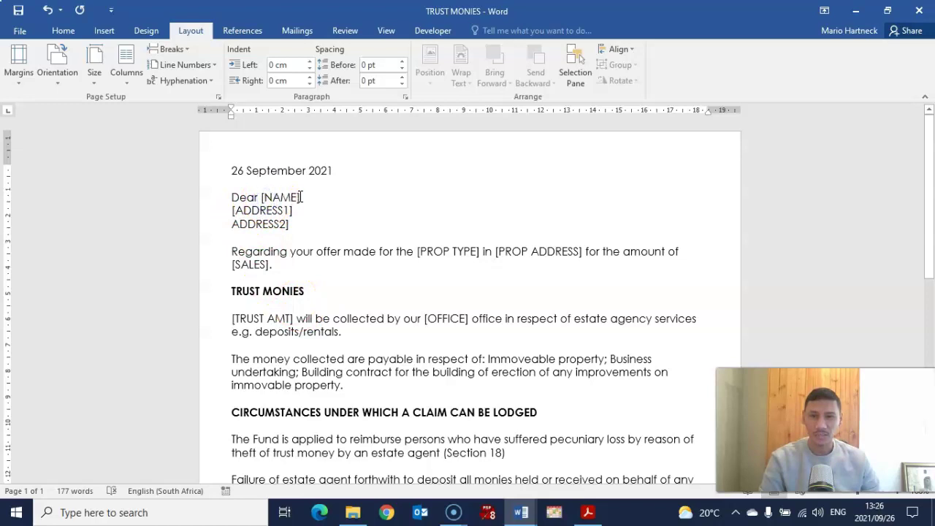
double_click(289, 228)
left_click(290, 228)
double_click(460, 251)
left_click(549, 253)
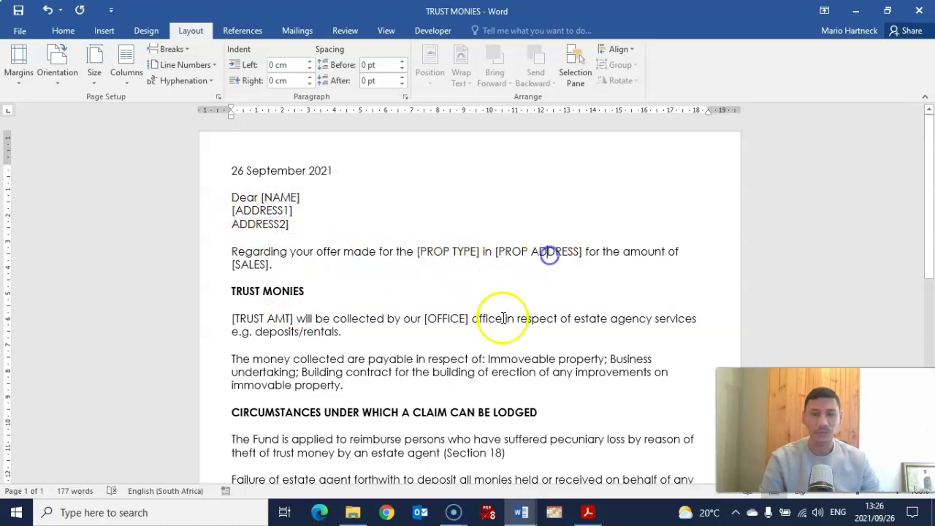
scroll(393, 373, "down", 7)
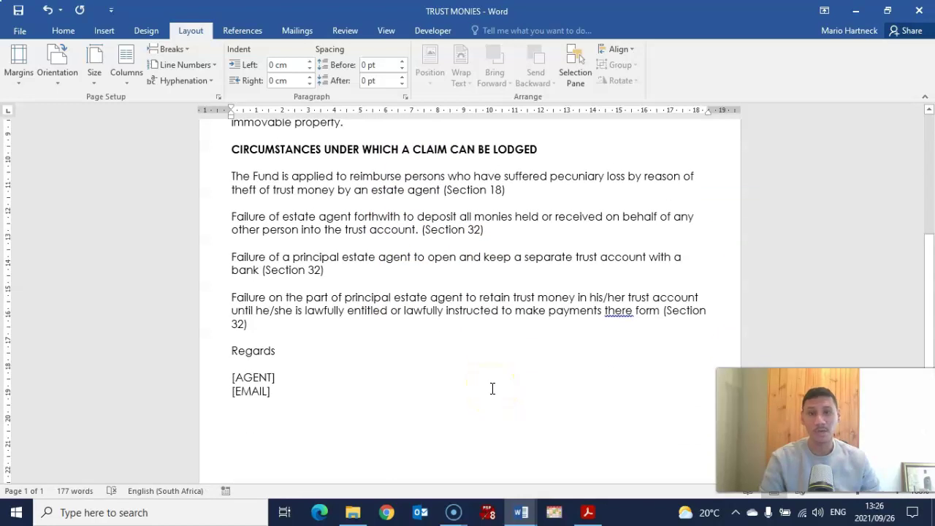
scroll(493, 388, "up", 7)
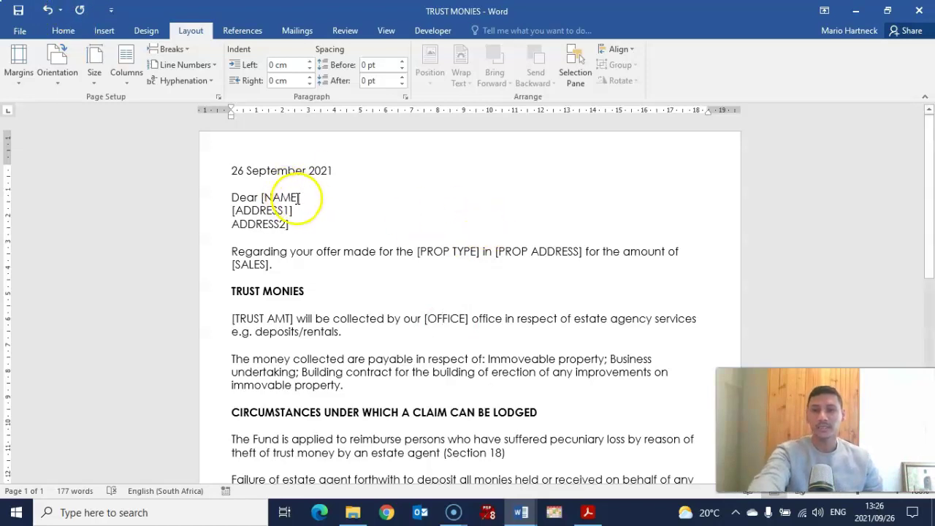
Delete the [NAME] placeholder after "Dear" in the salutation
key("BackSpace")
key("BackSpace")
key("BackSpace")
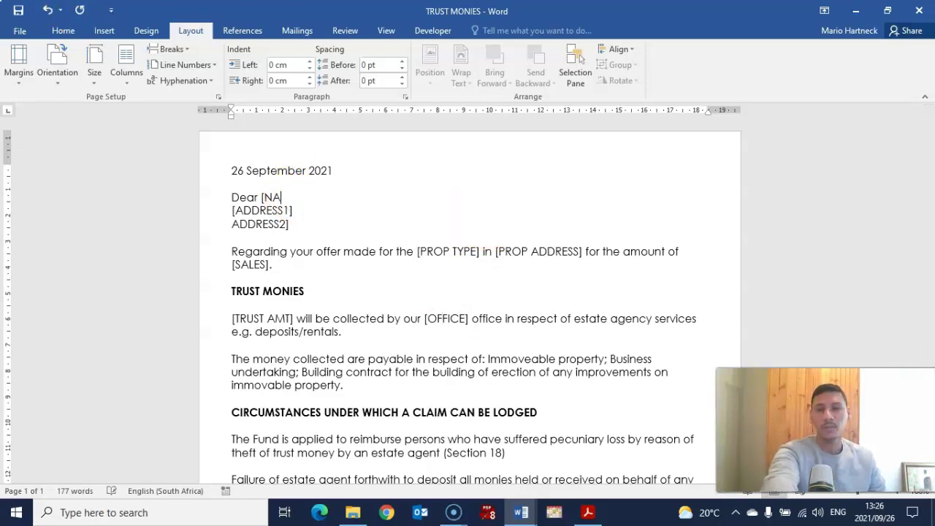
key("BackSpace")
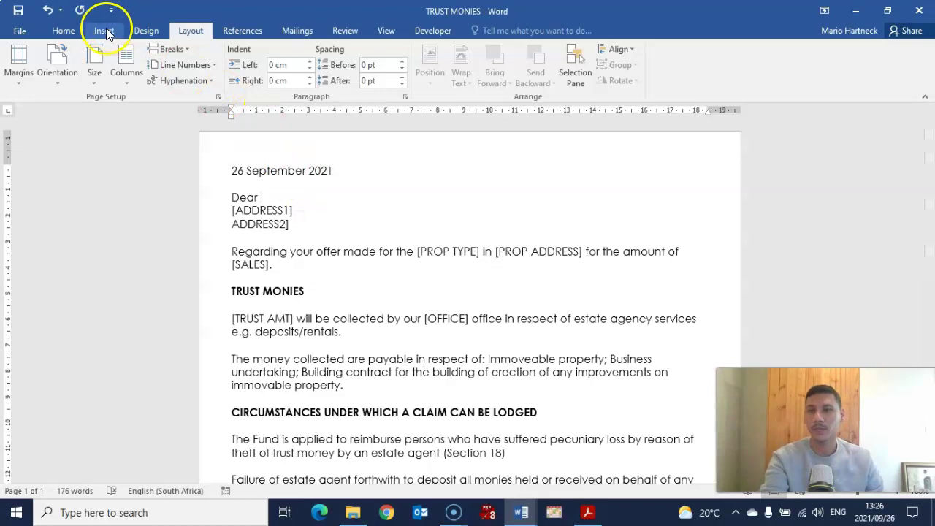
Connect the letter to an existing recipient list, using the QUESTION 10A database on the Desktop as the mail merge data source
left_click(293, 29)
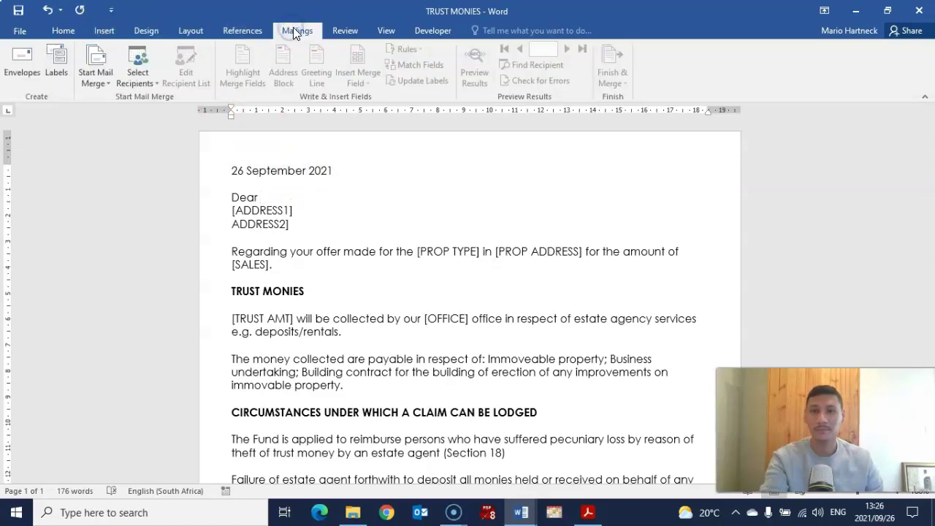
left_click(149, 77)
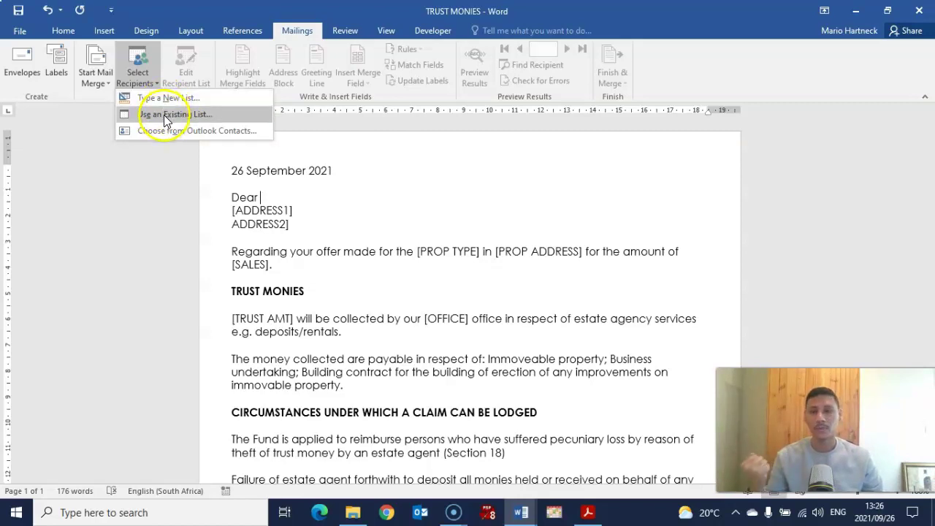
left_click(164, 115)
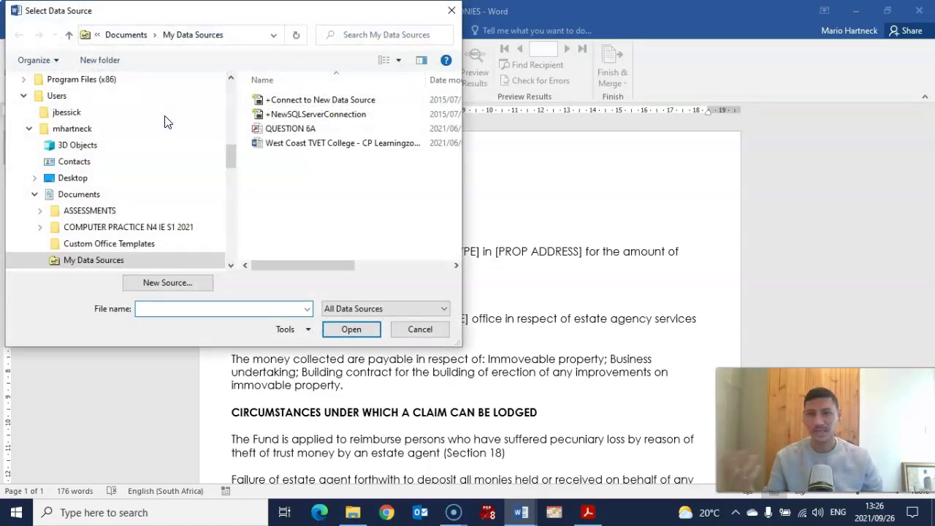
left_click_drag(227, 164, 228, 87)
left_click(48, 108)
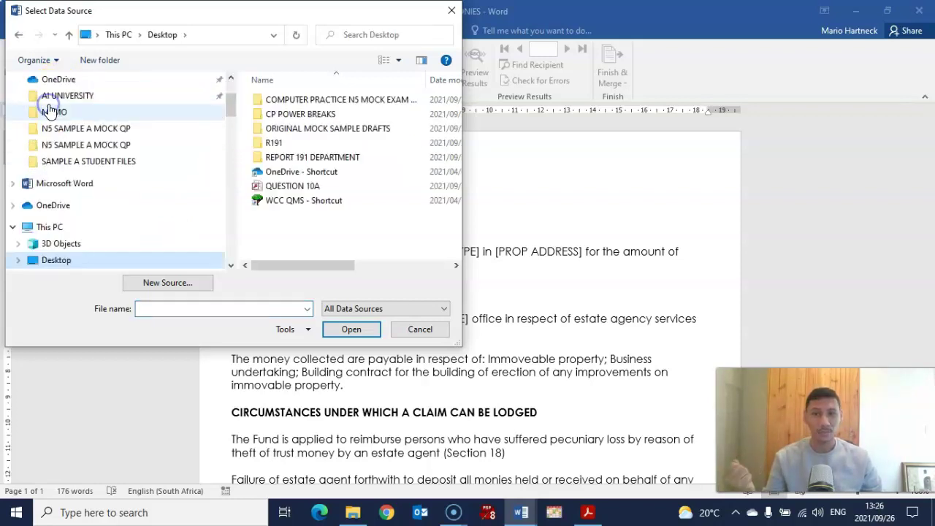
left_click(296, 187)
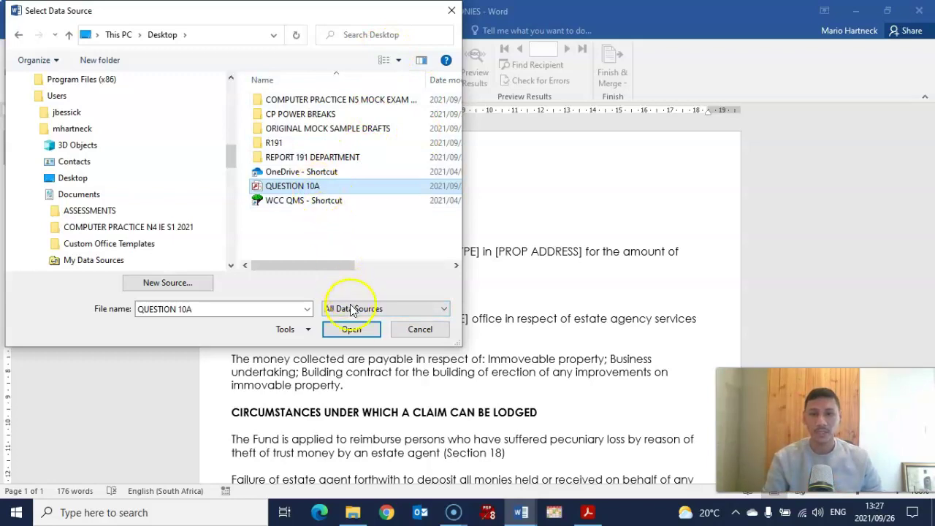
left_click(351, 329)
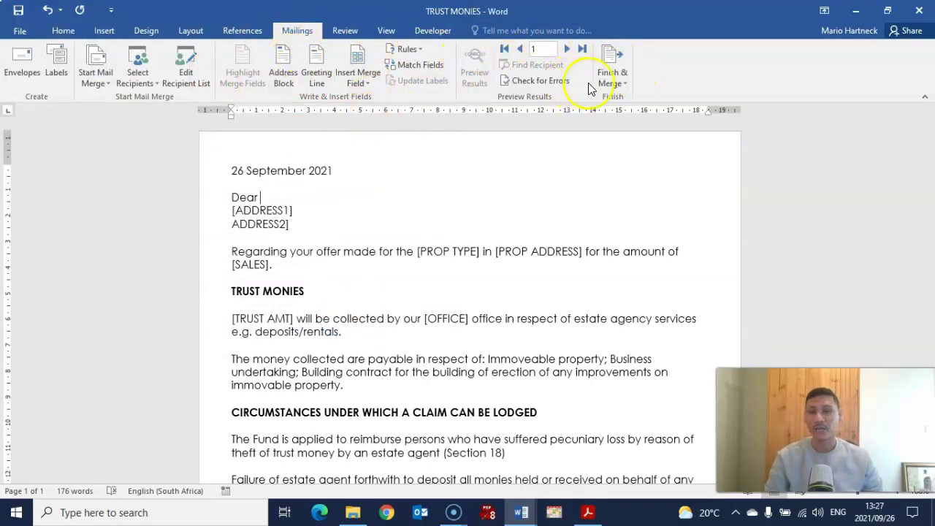
Insert the NAME merge field after "Dear" in the salutation
left_click(369, 82)
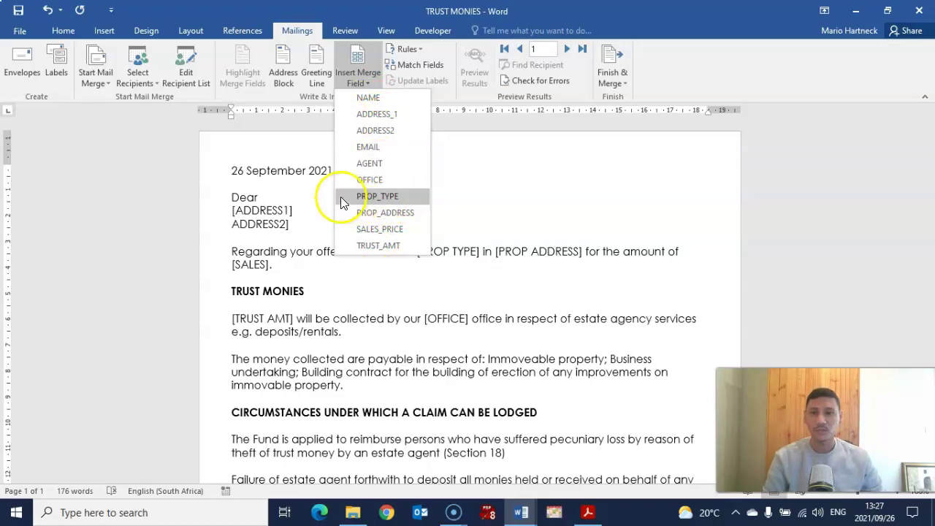
left_click(374, 97)
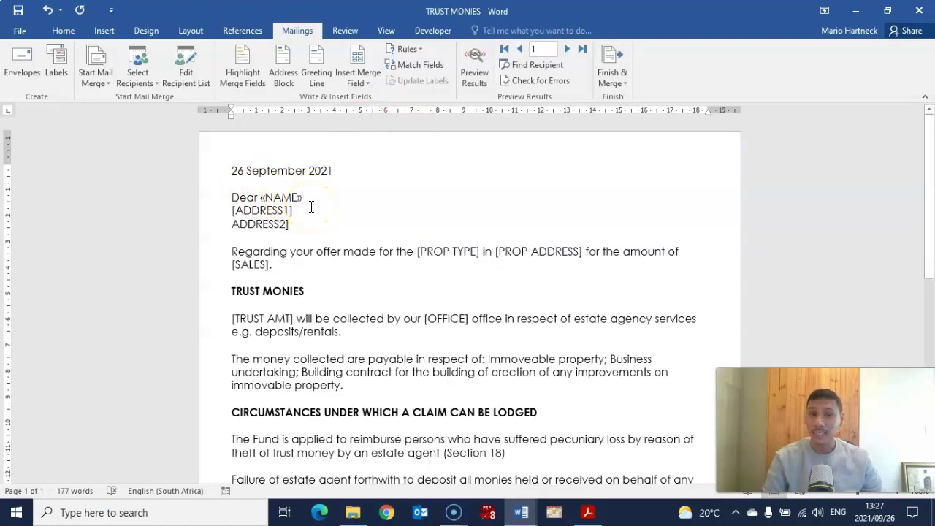
left_click(365, 79)
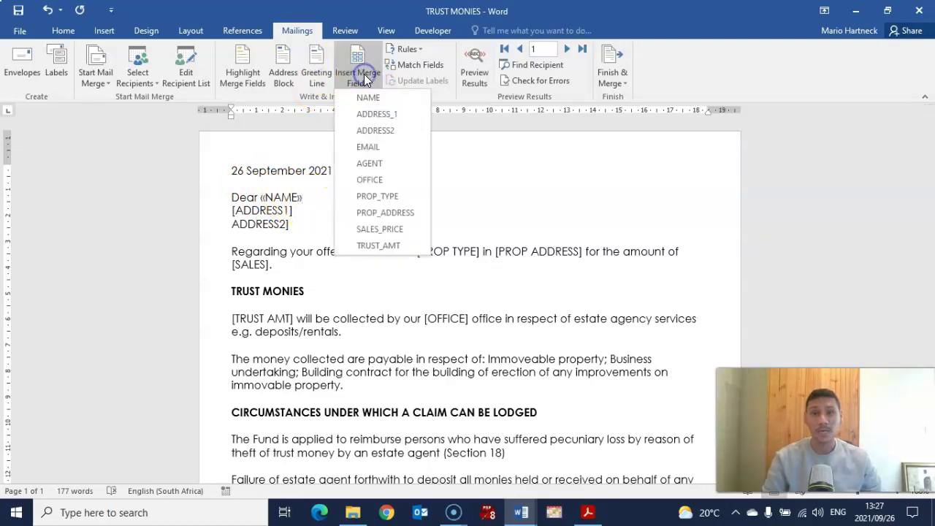
left_click(422, 300)
Replace the [ADDRESS1] placeholder with the ADDRESS_1 merge field and start deleting the ADDRESS2] placeholder on the line below
left_click(299, 208)
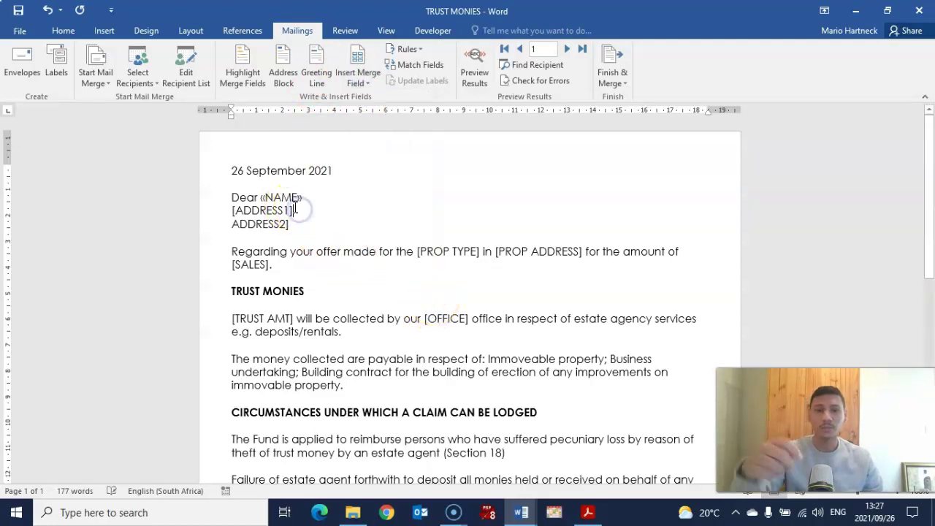
key("BackSpace")
key("BackSpace")
key("BackSpace")
key("BackSpace")
key("BackSpace")
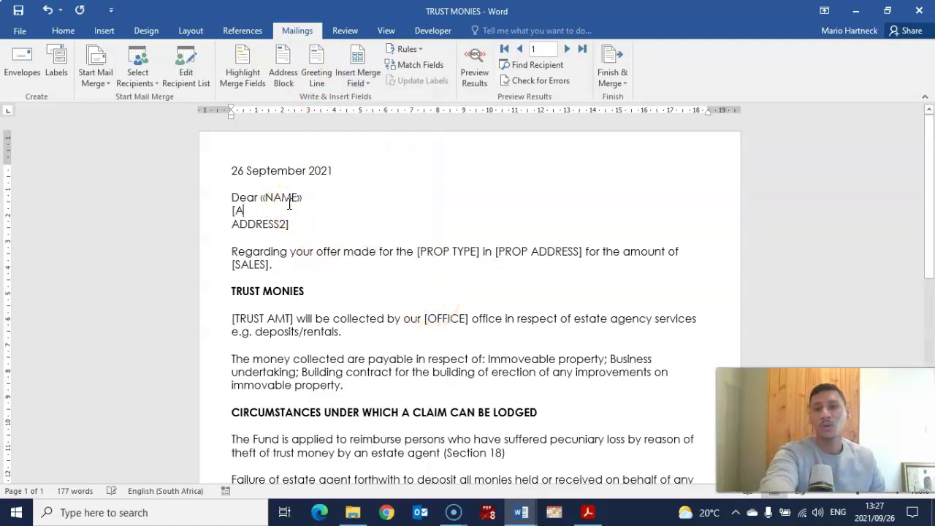
left_click(348, 77)
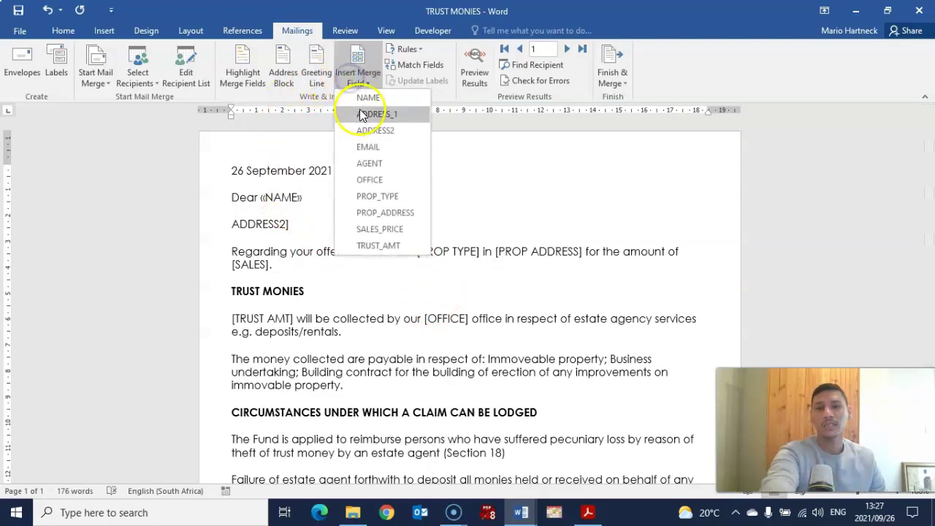
left_click(365, 113)
key("BackSpace")
key("BackSpace")
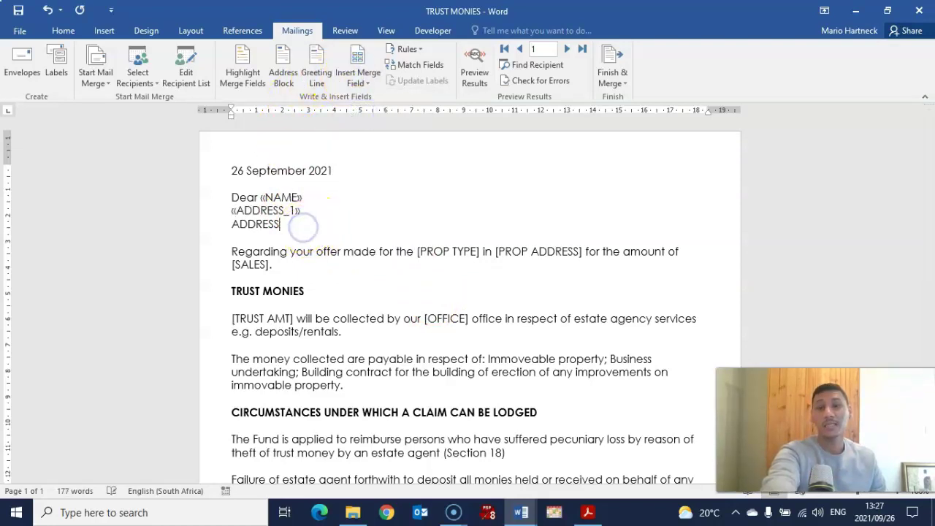
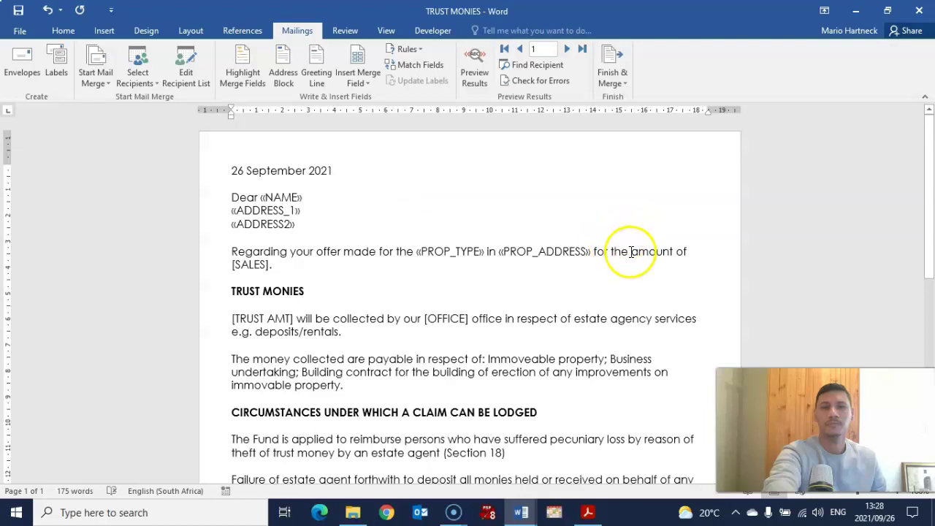
Replace the [SALES] placeholder after "for the amount of" with the SALES_PRICE merge field, keeping the full stop
left_click(271, 266)
key("BackSpace")
key("BackSpace")
key("BackSpace")
key("BackSpace")
key("BackSpace")
key("BackSpace")
key("BackSpace")
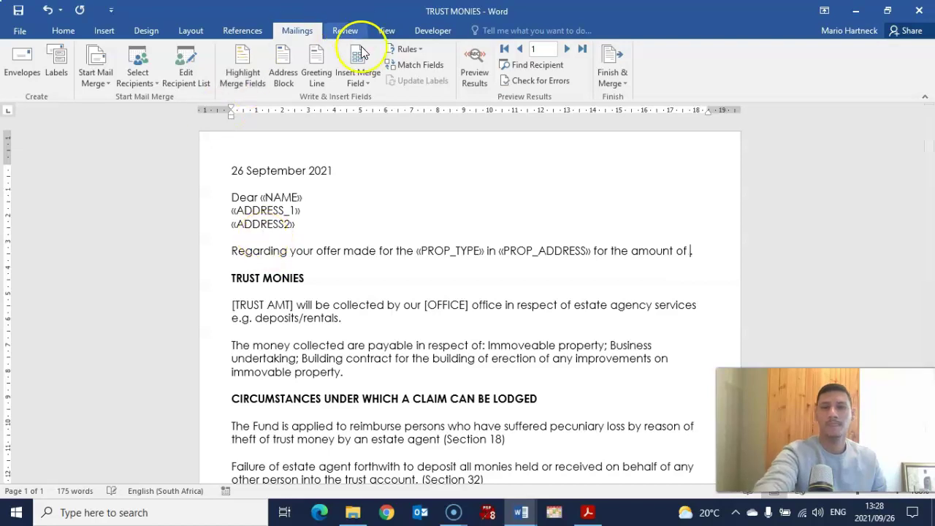
left_click(361, 86)
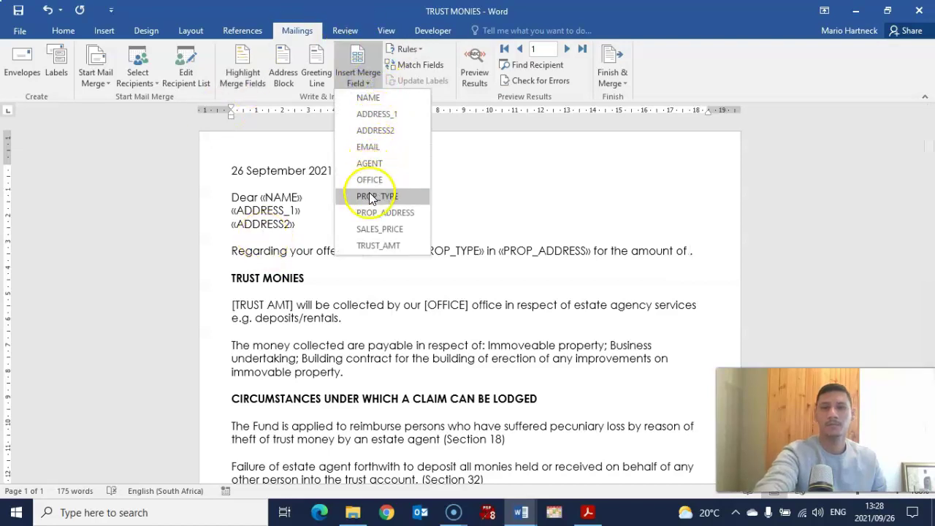
left_click(372, 229)
Replace the [OFFICE] placeholder in the paragraph under TRUST MONIES with the OFFICE merge field
scroll(379, 211, "down", 3)
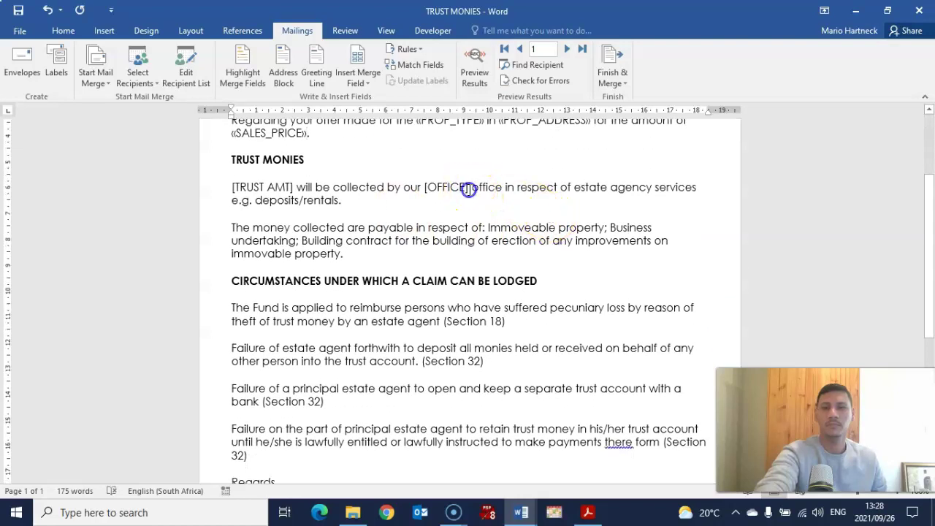
key("BackSpace")
key("BackSpace")
key("BackSpace")
key("BackSpace")
key("BackSpace")
key("BackSpace")
key("BackSpace")
key("BackSpace")
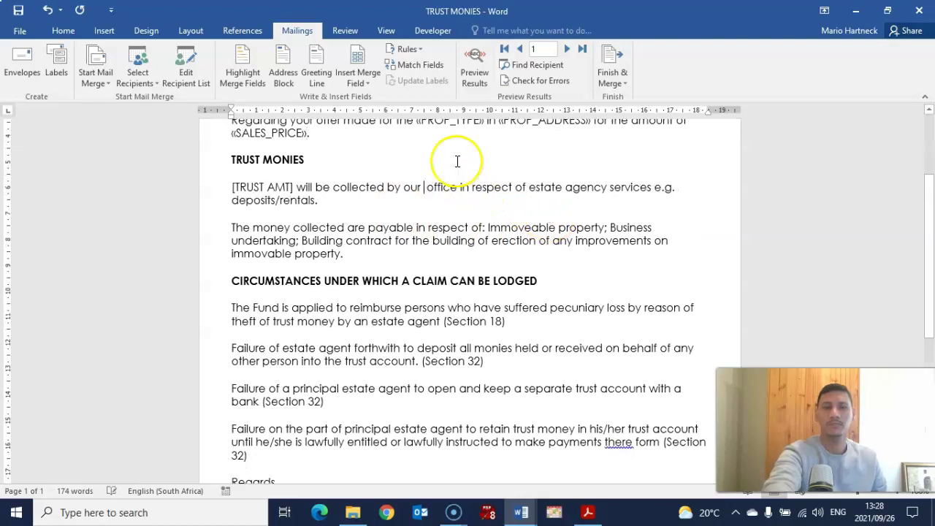
left_click(362, 79)
left_click(371, 180)
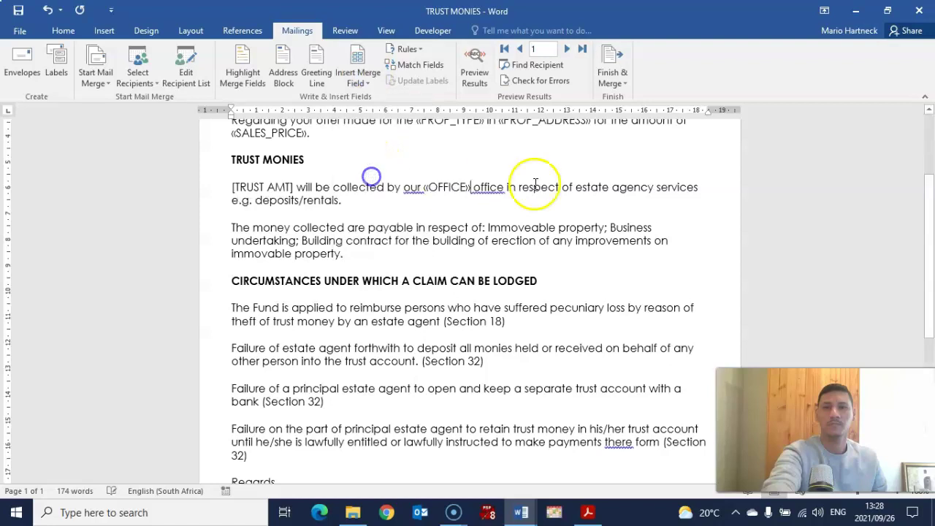
Add a space between "our" and the OFFICE merge field in the paragraph under TRUST MONIES
scroll(388, 271, "down", 2)
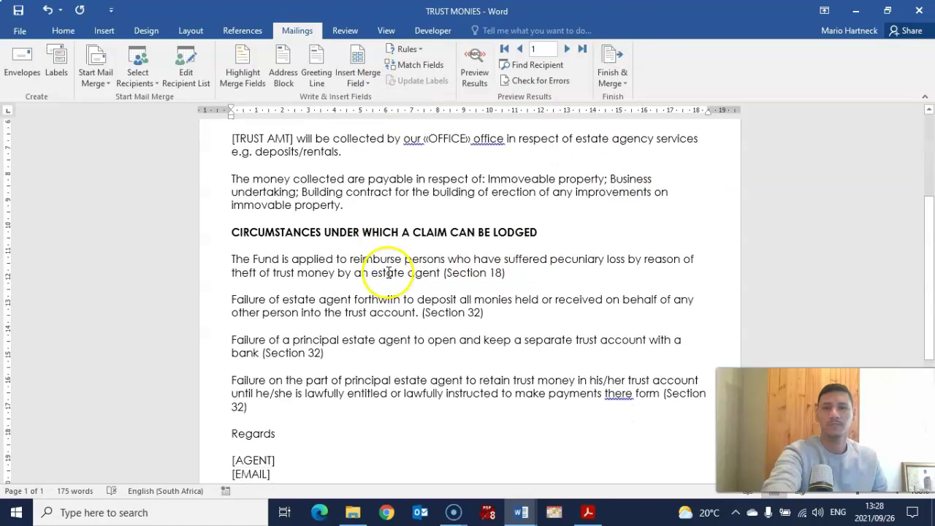
scroll(380, 285, "down", 4)
scroll(355, 263, "down", 1)
scroll(349, 259, "up", 5)
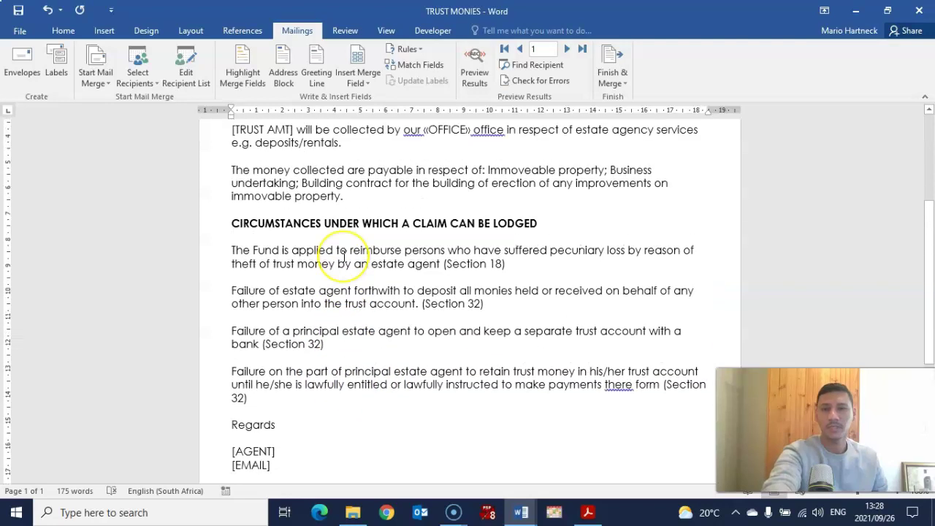
scroll(343, 256, "up", 3)
left_click(468, 219)
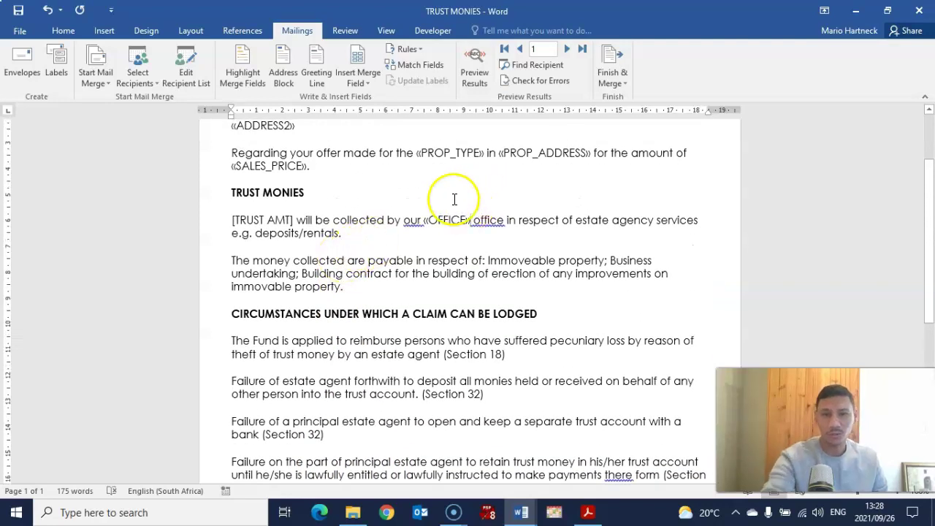
left_click(424, 220)
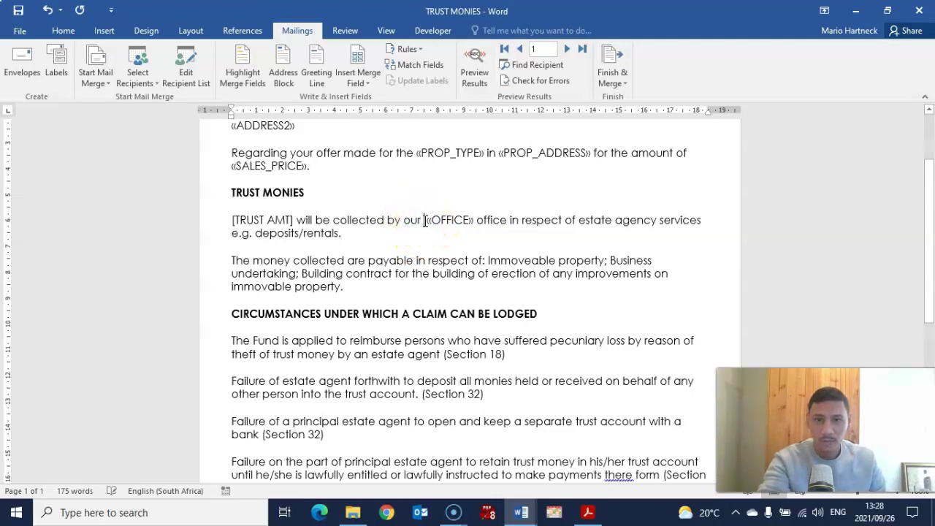
Replace the [AGENT] placeholder below "Regards" with the AGENT merge field
scroll(465, 279, "down", 1)
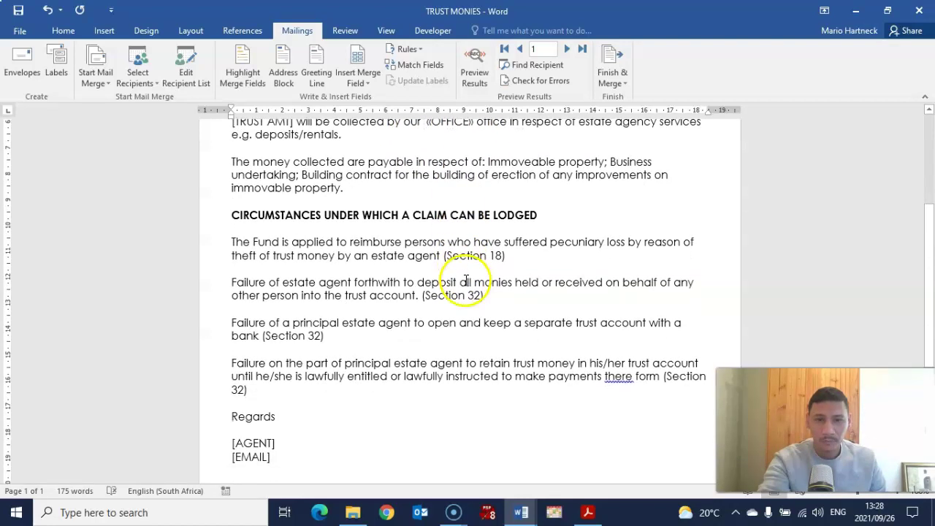
scroll(615, 285, "down", 3)
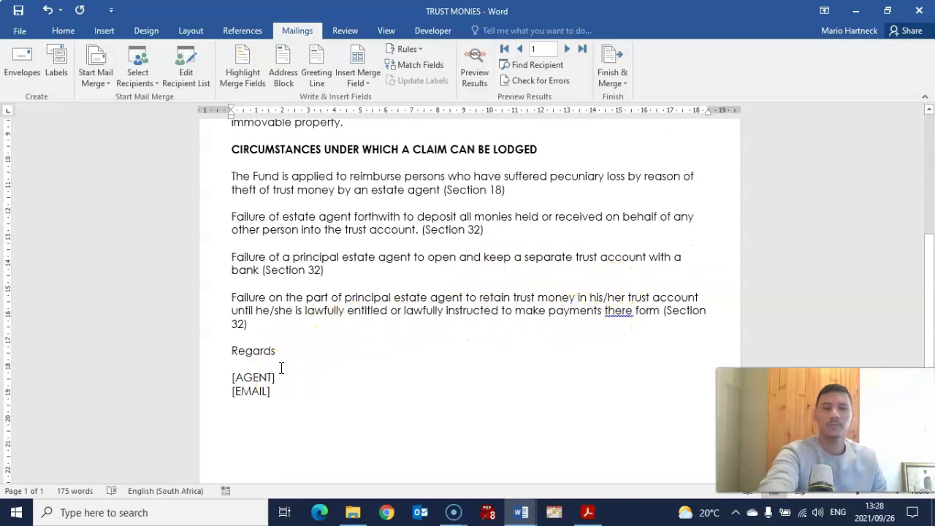
key("BackSpace")
key("BackSpace")
key("BackSpace")
key("BackSpace")
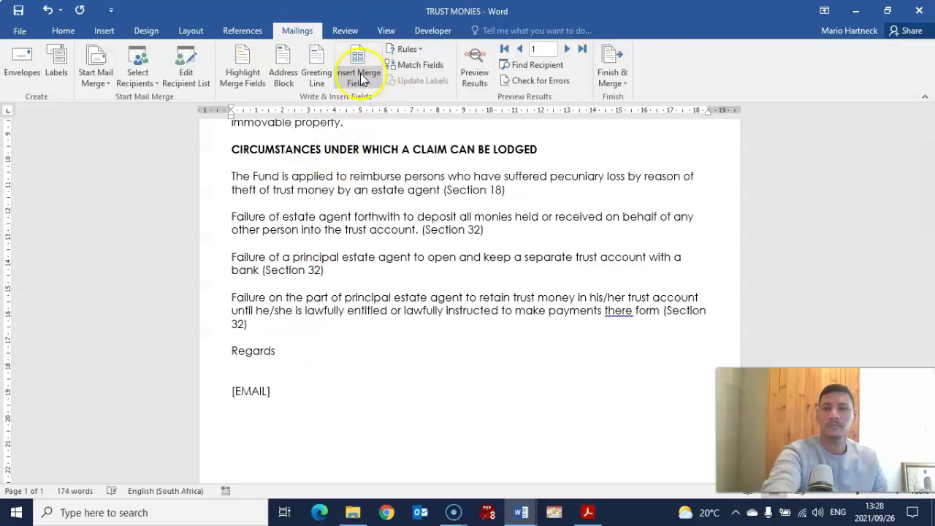
left_click(358, 78)
left_click(369, 163)
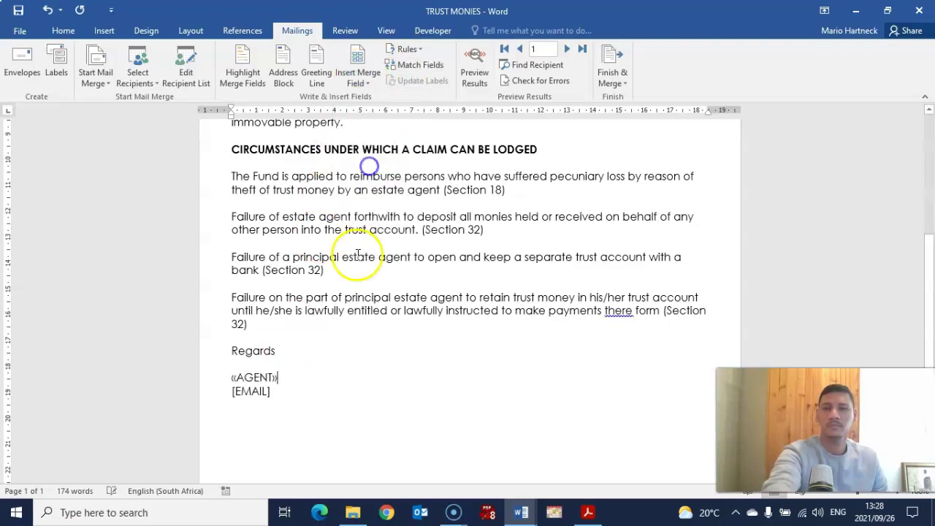
Replace the [EMAIL] placeholder below the AGENT merge field with the EMAIL merge field
left_click(275, 390)
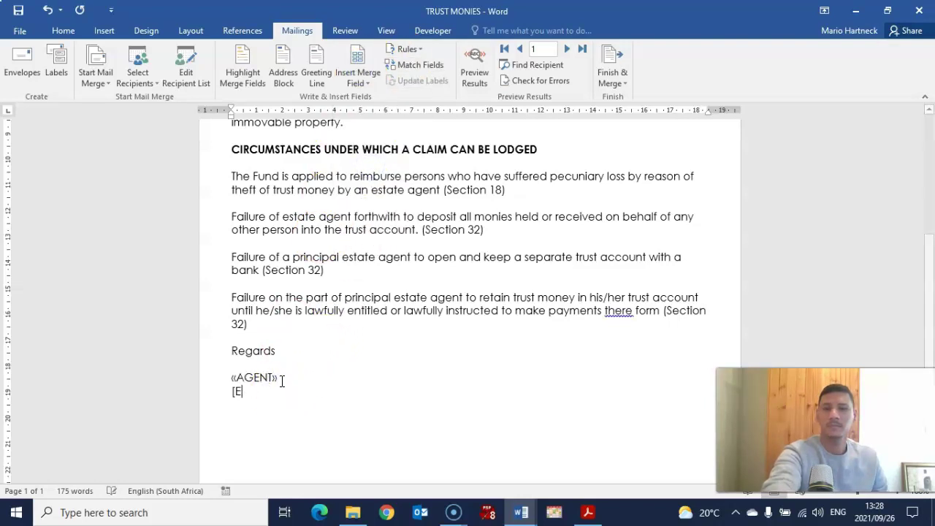
left_click(357, 81)
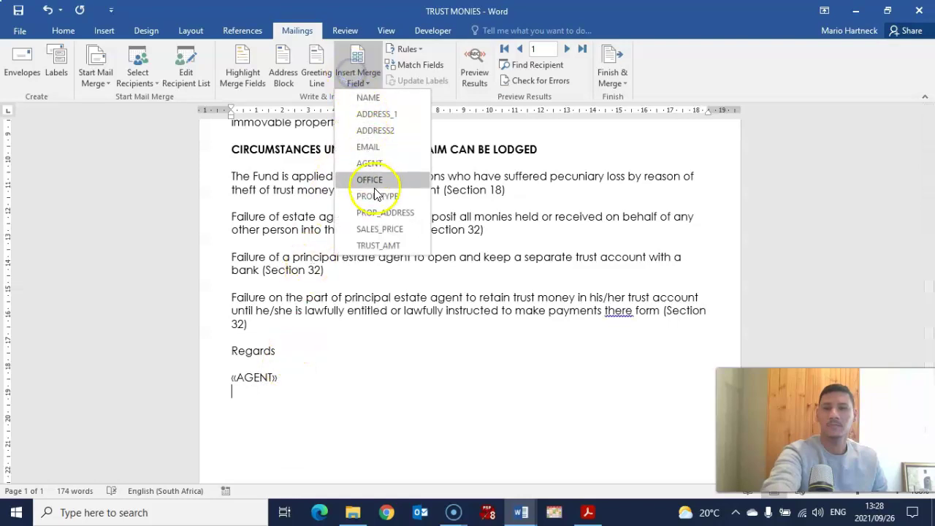
left_click(367, 148)
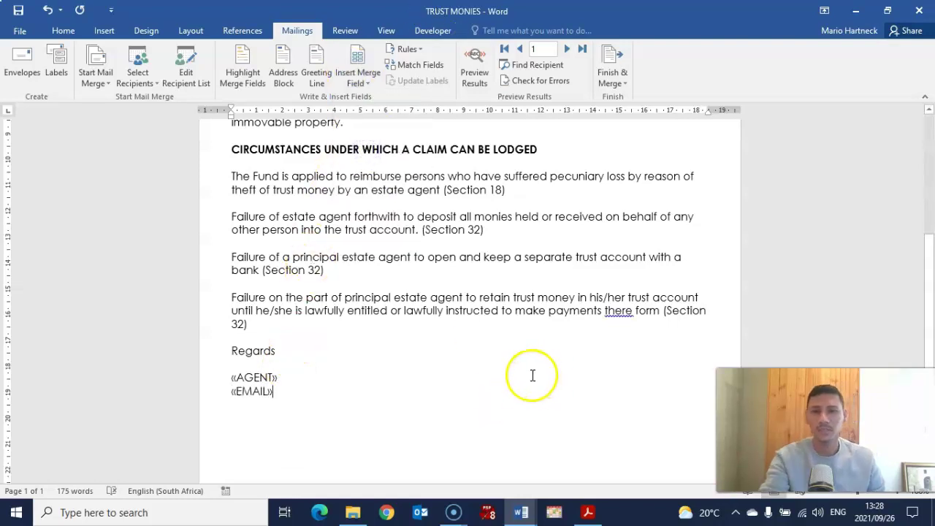
Switch to the sample paper in Acrobat Reader and read the Question 10 B instructions on merge fields, footnote and paragraph numbering
scroll(533, 375, "up", 2)
scroll(529, 376, "up", 5)
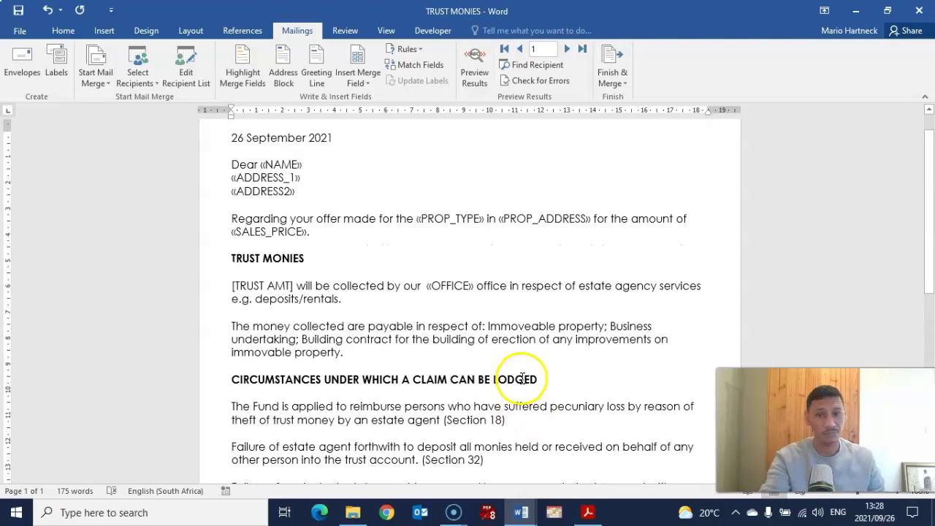
scroll(521, 374, "up", 1)
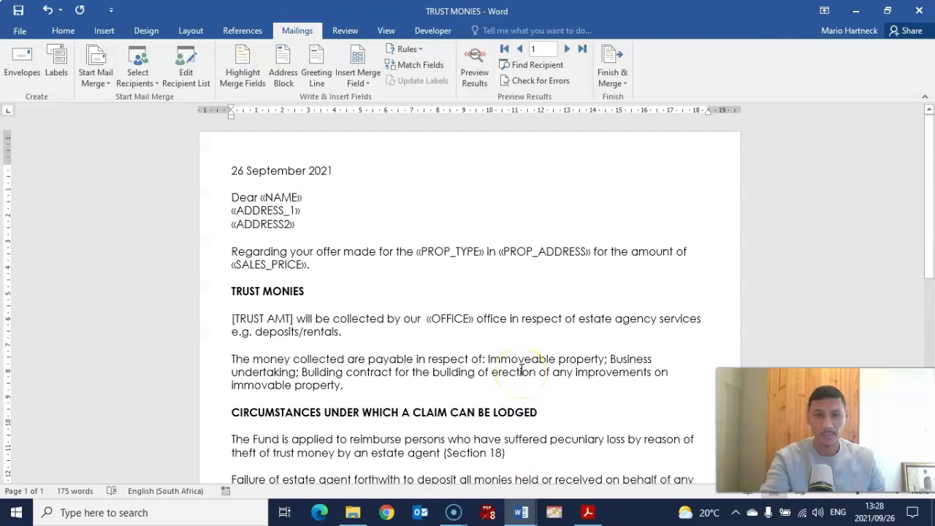
left_click(587, 513)
scroll(330, 296, "down", 2)
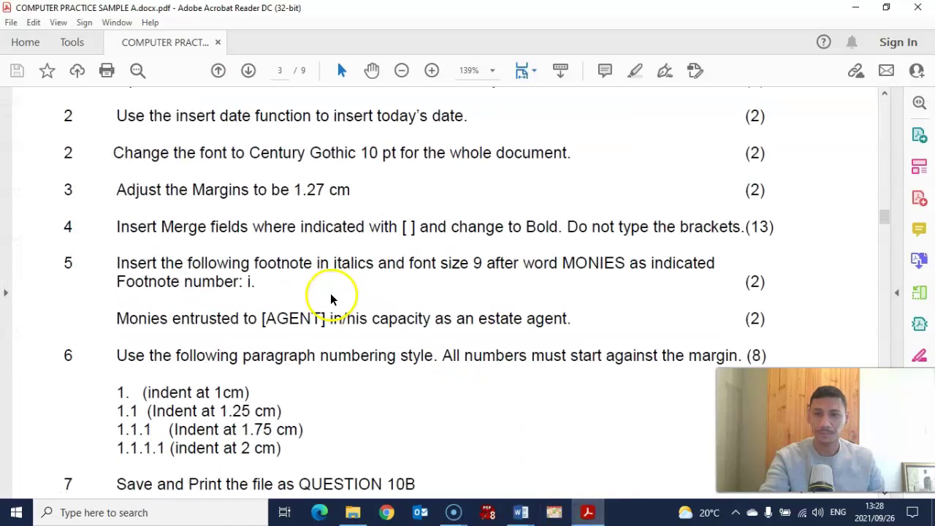
scroll(334, 282, "up", 1)
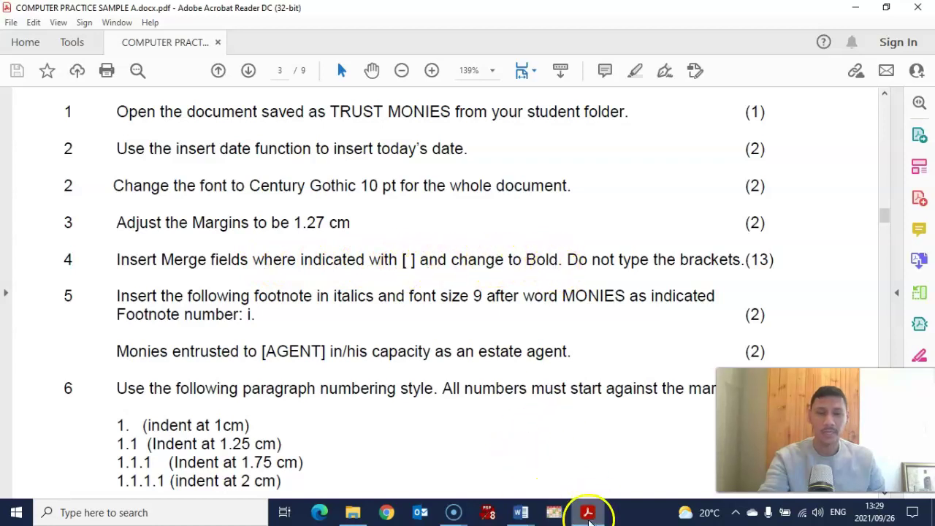
Return to the TRUST MONIES letter in Word and make all the inserted merge fields bold, from NAME through AGENT and EMAIL
mouse_move(523, 510)
left_click(618, 453)
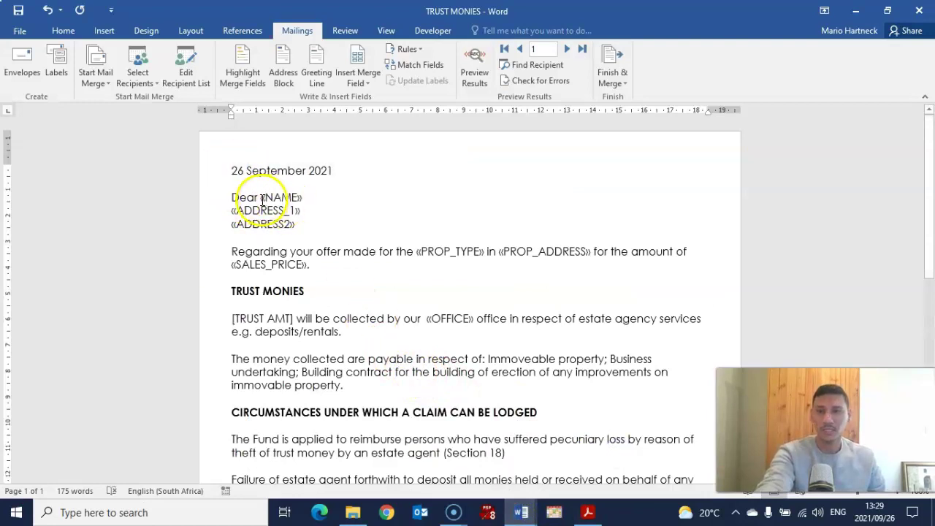
double_click(306, 197)
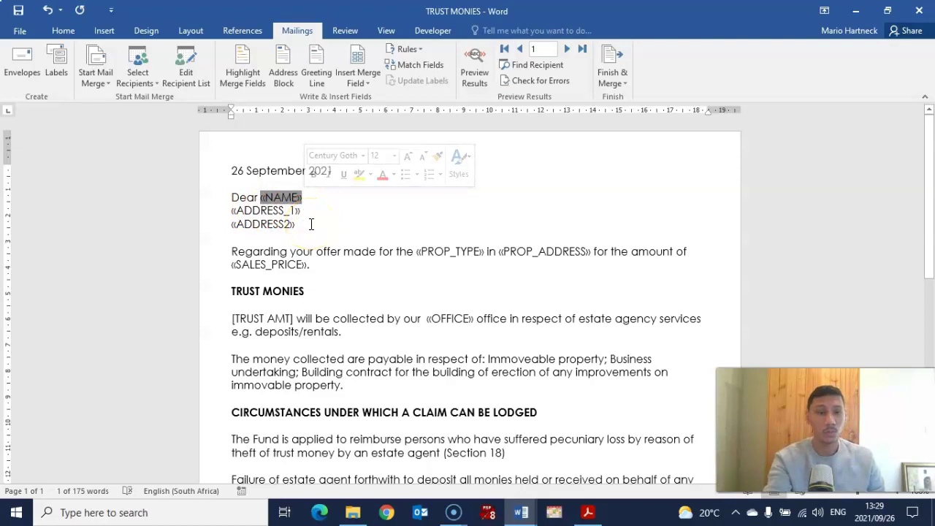
left_click(325, 194)
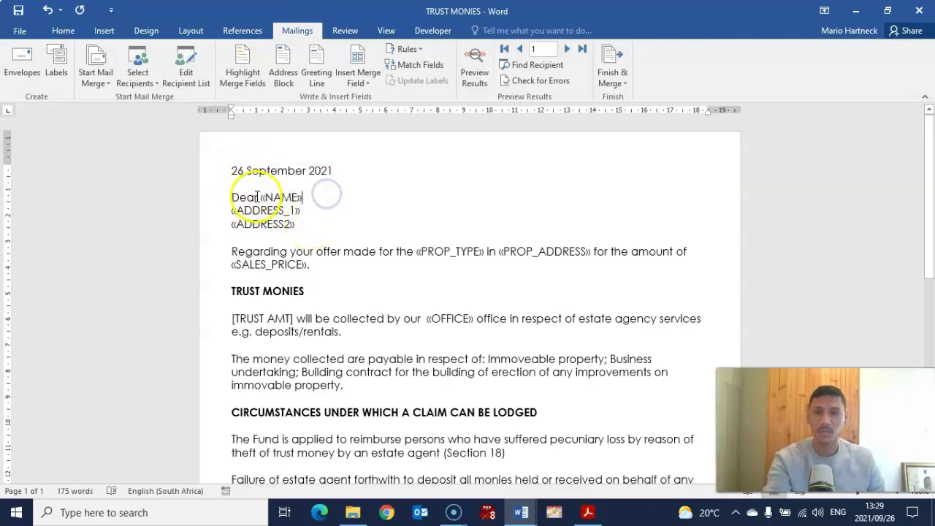
double_click(303, 196)
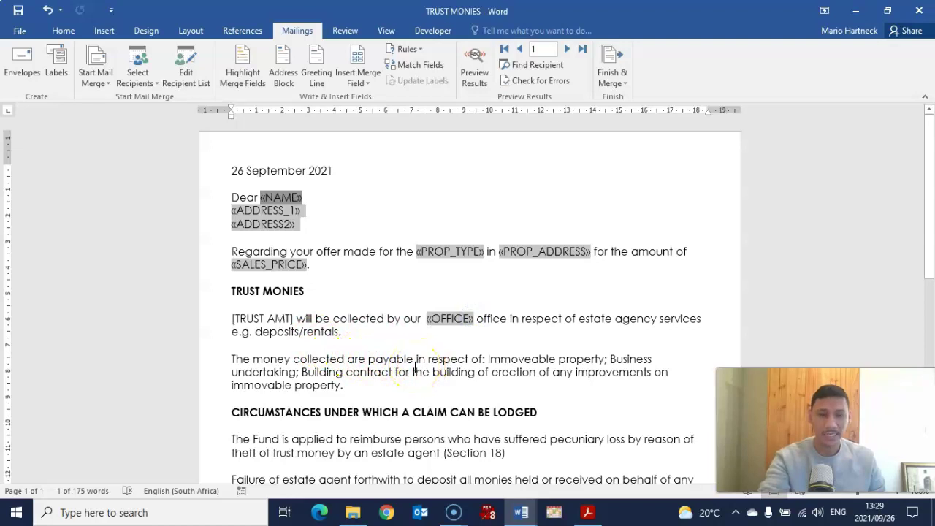
left_click(376, 348)
scroll(376, 348, "down", 1)
scroll(376, 349, "down", 6)
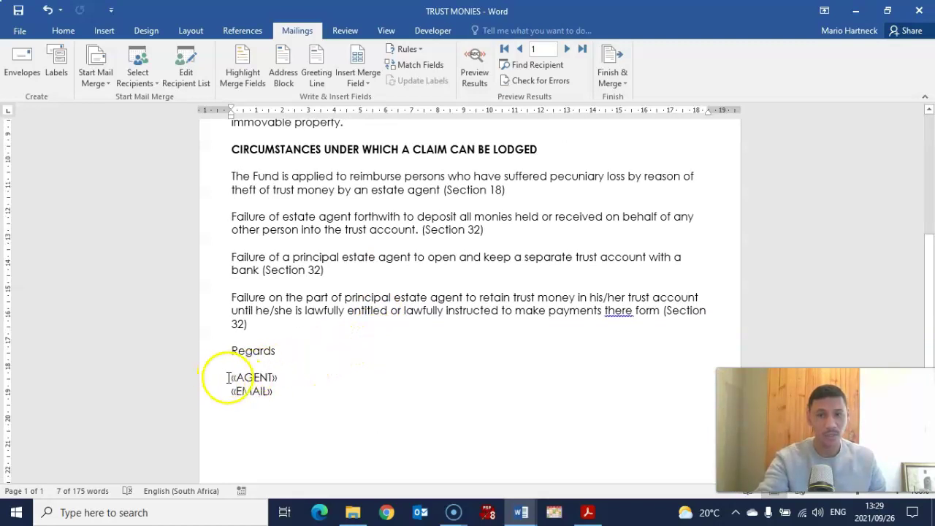
left_click_drag(226, 386, 268, 390)
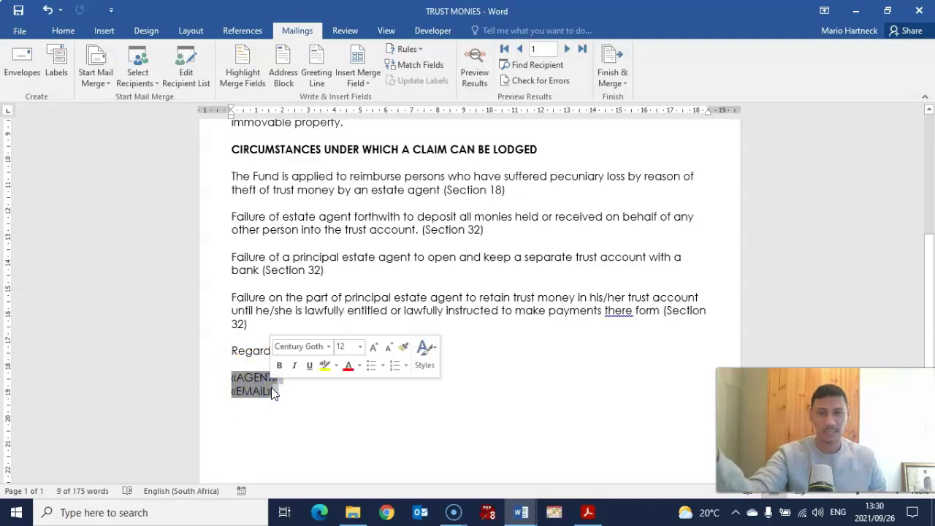
scroll(272, 390, "up", 2)
scroll(272, 387, "up", 6)
scroll(271, 386, "down", 13)
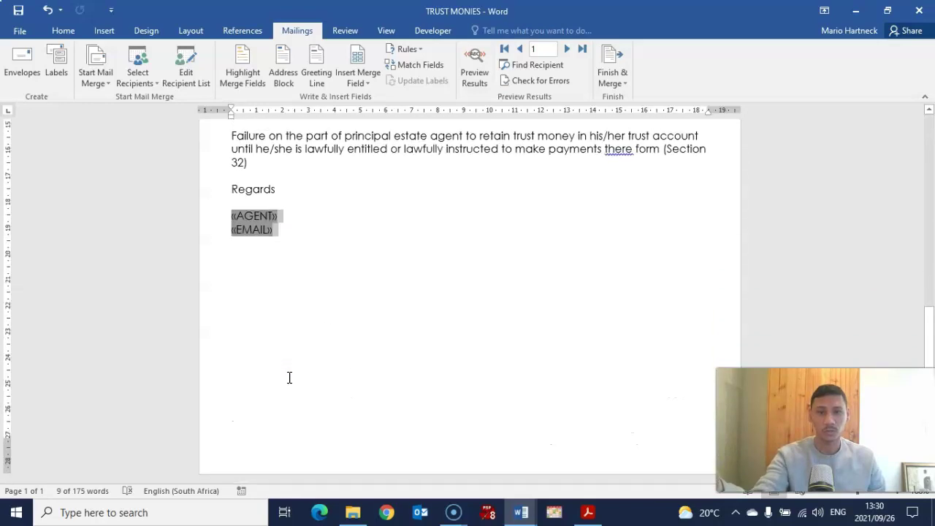
scroll(289, 378, "up", 5)
scroll(288, 379, "up", 7)
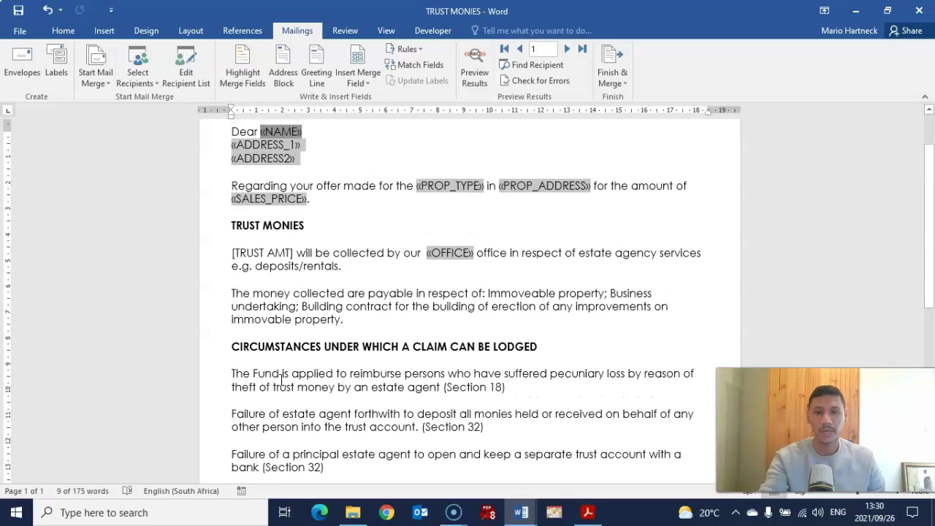
scroll(277, 383, "down", 10)
scroll(277, 382, "up", 4)
scroll(277, 382, "up", 6)
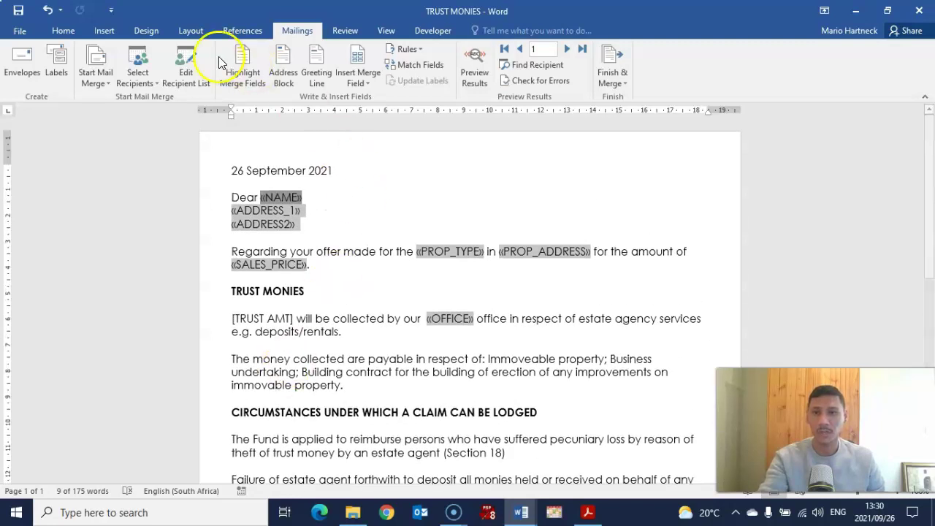
left_click(62, 31)
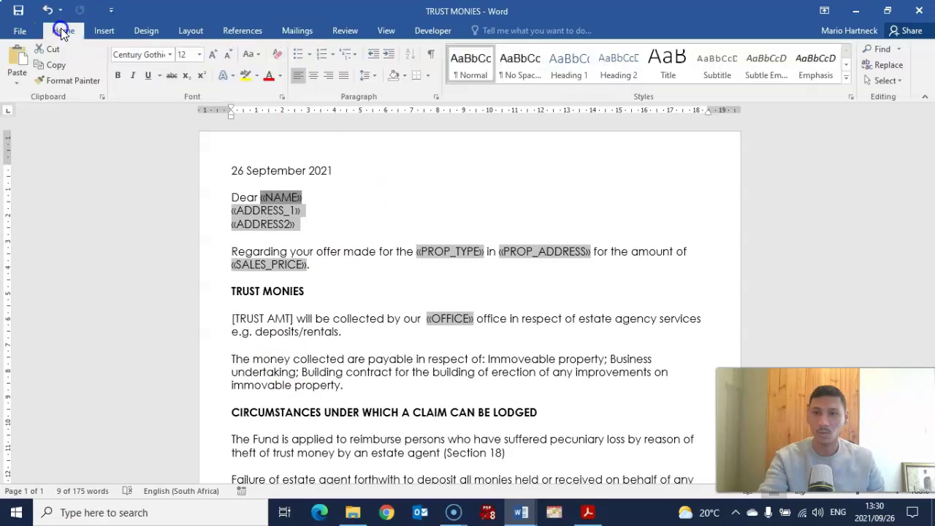
left_click(117, 78)
scroll(397, 246, "up", 5)
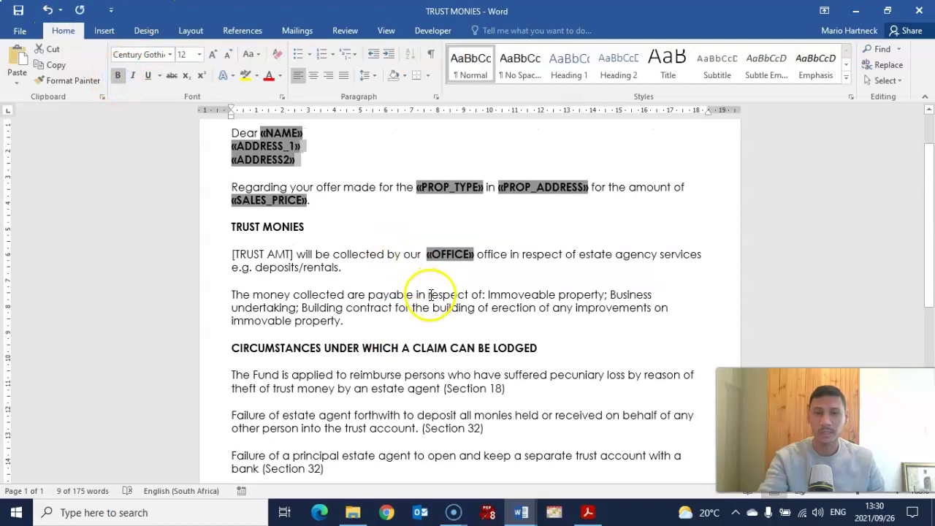
left_click(429, 294)
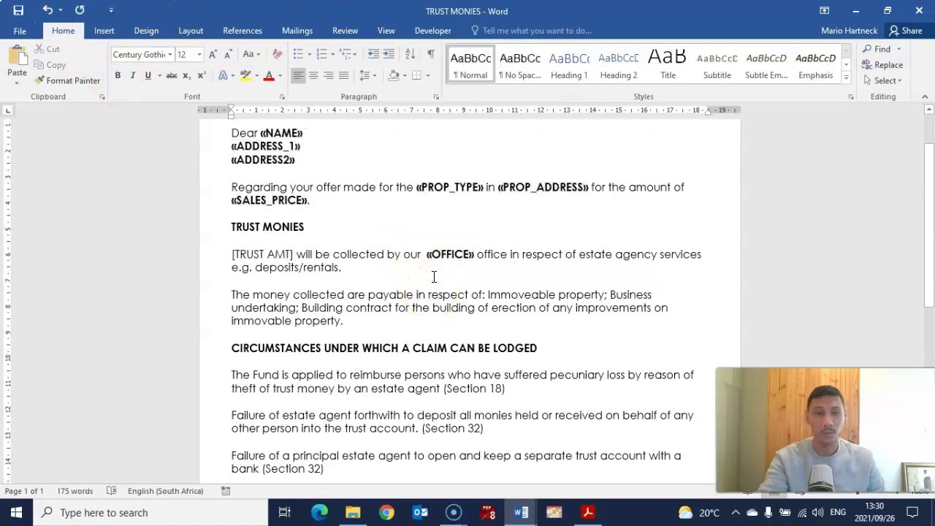
Switch to the question paper in Acrobat Reader and examine the footnote and numbering instructions and the example letter's layout
left_click(587, 511)
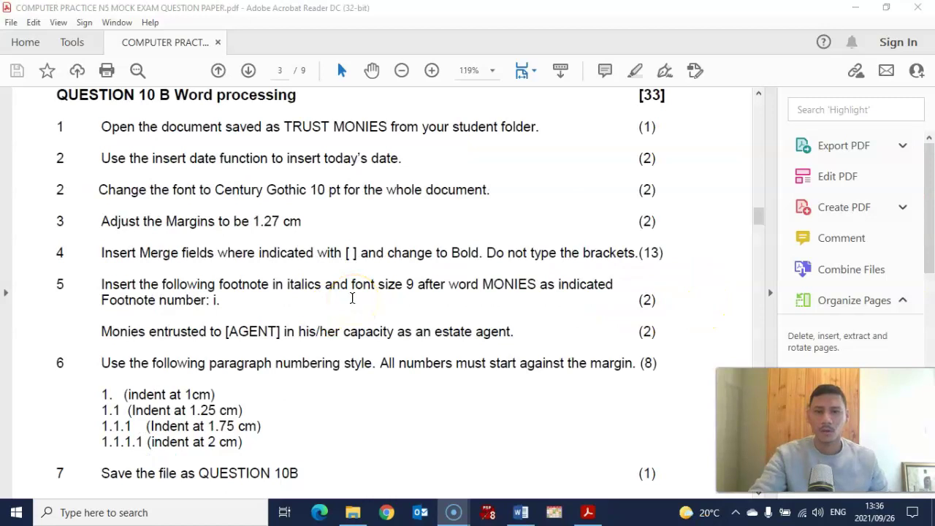
scroll(357, 285, "down", 3)
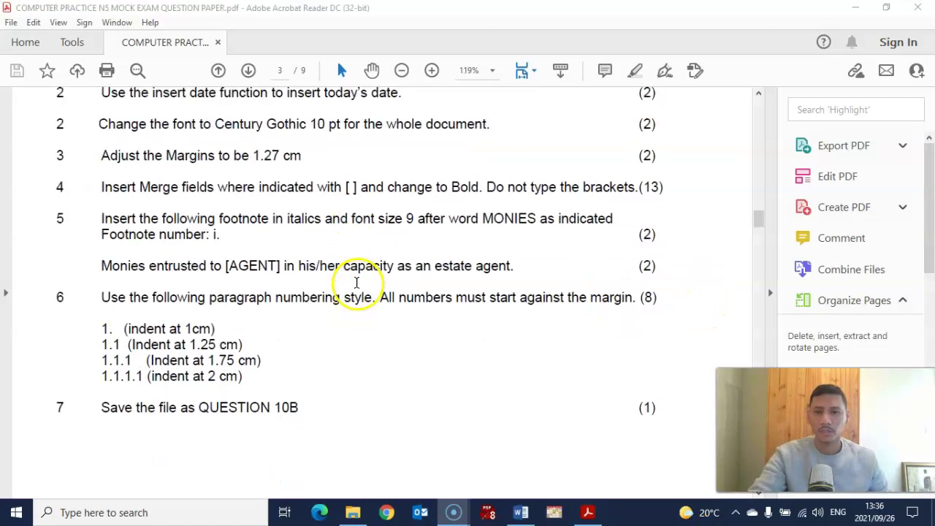
scroll(359, 274, "up", 4)
scroll(360, 277, "down", 9)
scroll(361, 279, "down", 3)
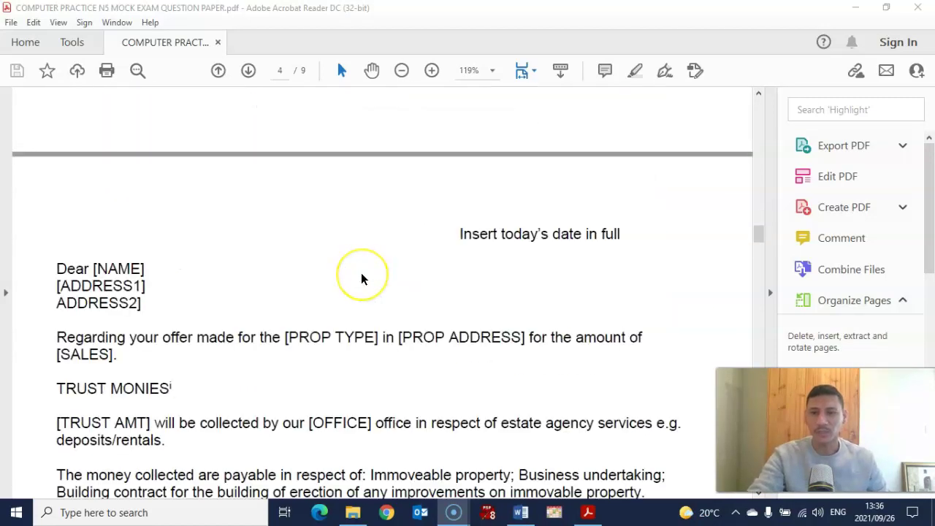
scroll(361, 279, "down", 4)
scroll(361, 278, "up", 2)
scroll(361, 278, "down", 4)
scroll(360, 272, "up", 3)
scroll(359, 272, "down", 3)
scroll(361, 274, "down", 2)
scroll(361, 273, "up", 5)
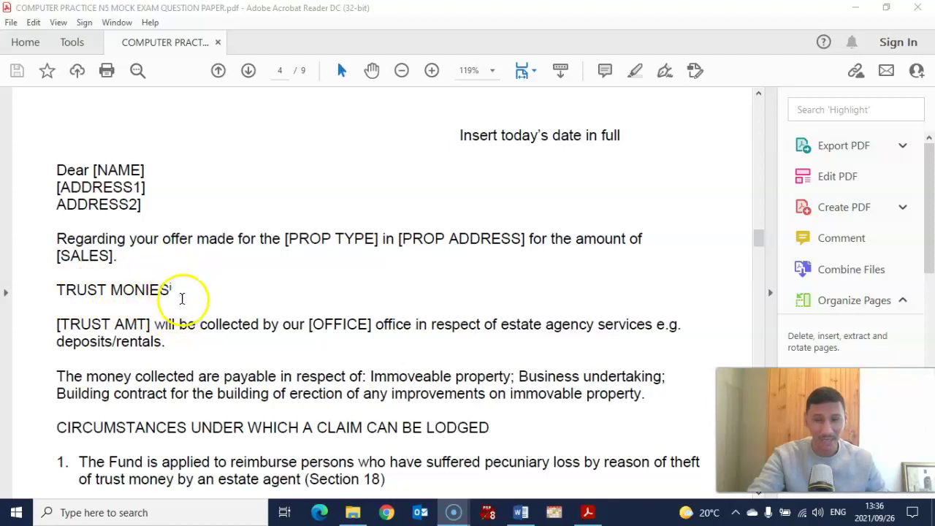
scroll(182, 298, "down", 10)
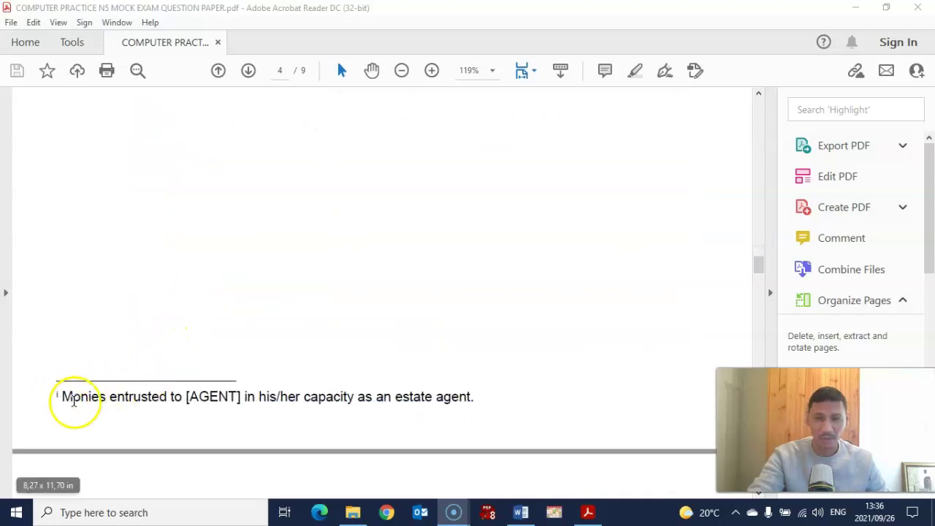
scroll(329, 391, "up", 5)
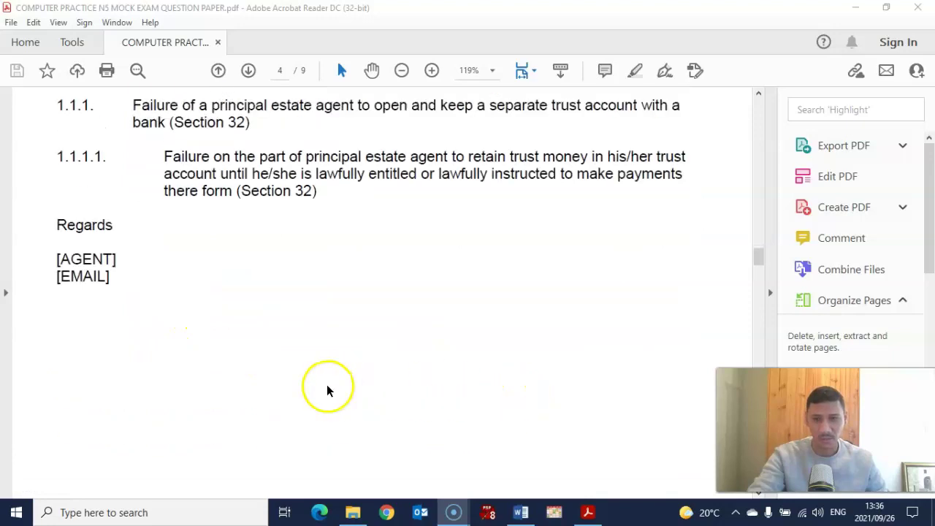
scroll(328, 391, "up", 4)
scroll(271, 301, "up", 2)
scroll(274, 301, "down", 2)
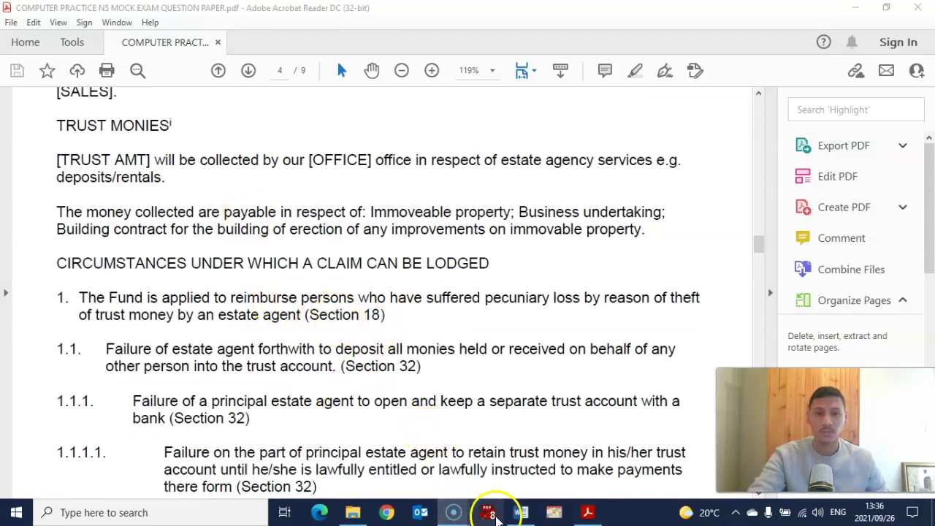
Switch back to the letter in Word and remove the bold formatting from the TRUST MONIES heading
left_click(521, 512)
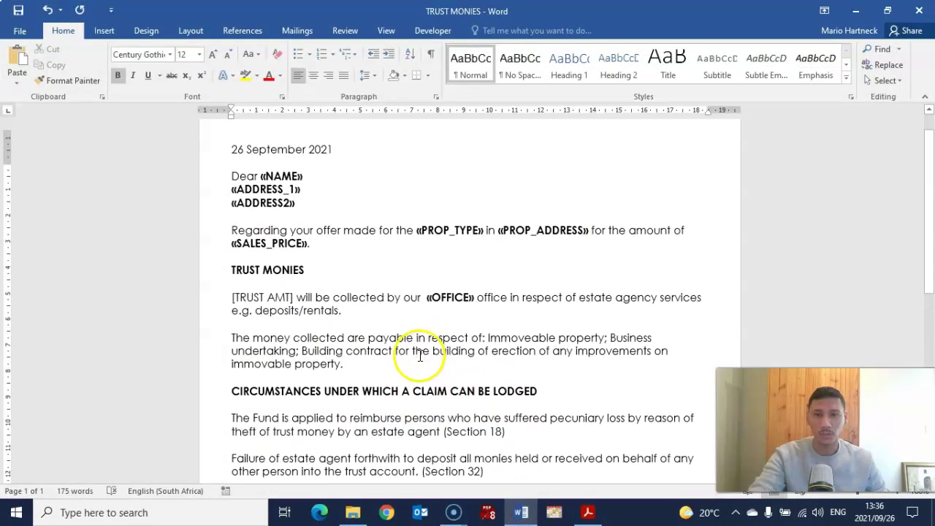
scroll(409, 351, "up", 1)
left_click(305, 290)
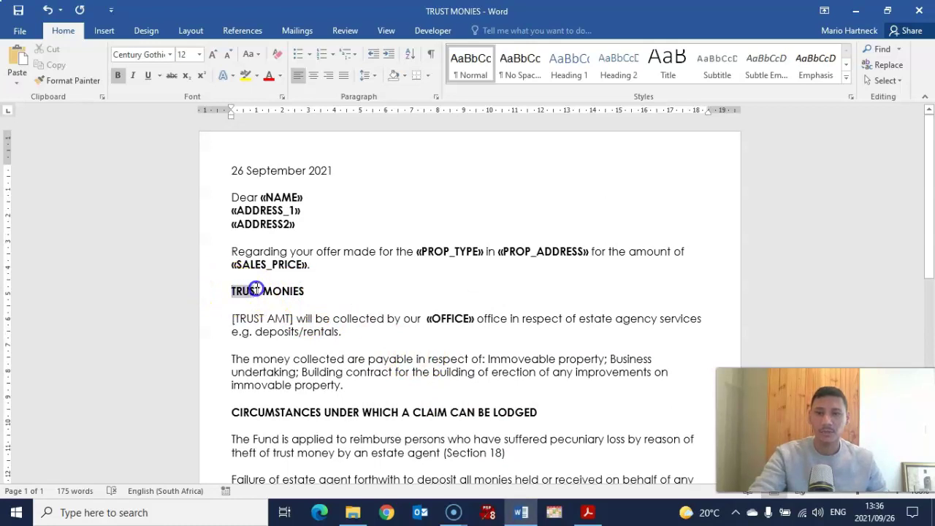
left_click(119, 76)
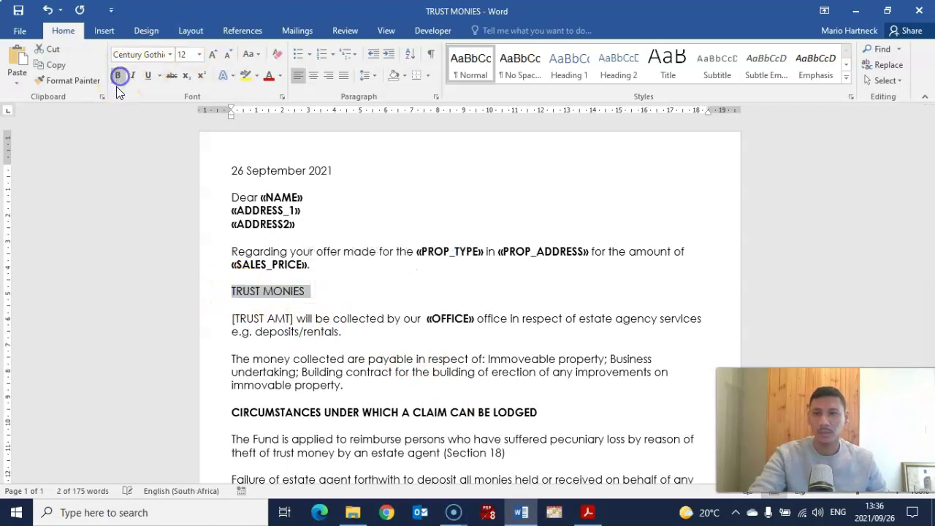
left_click(418, 330)
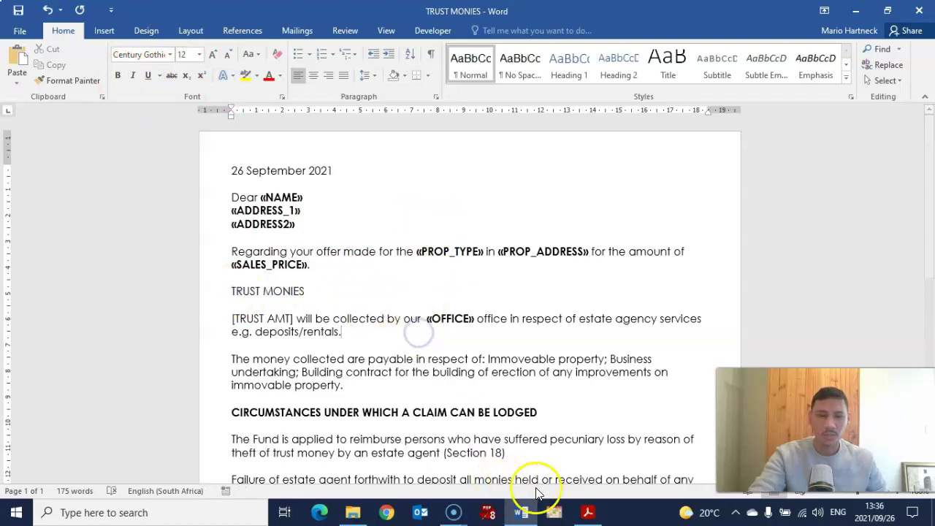
Check the date's position in the question paper's example letter, and right-align the date line in the Word letter
left_click(587, 514)
scroll(424, 315, "up", 5)
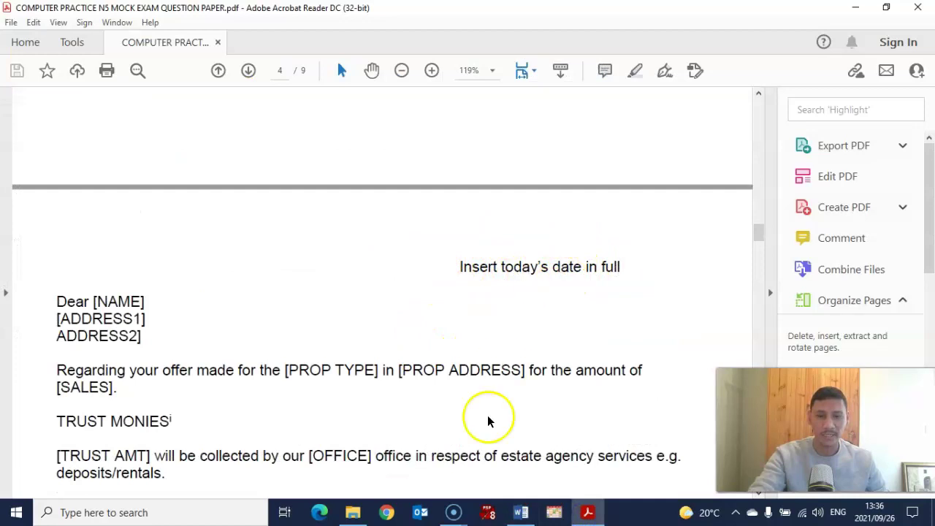
left_click(520, 512)
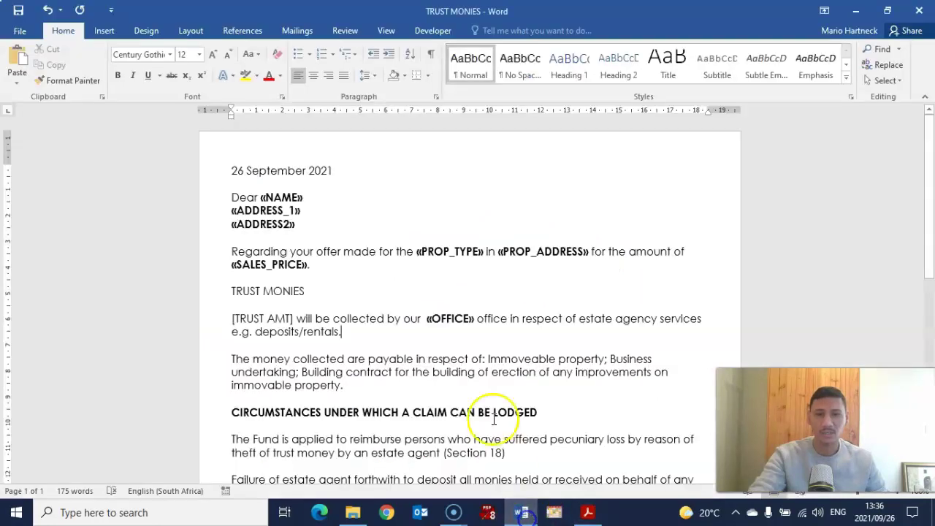
triple_click(231, 170)
left_click(331, 76)
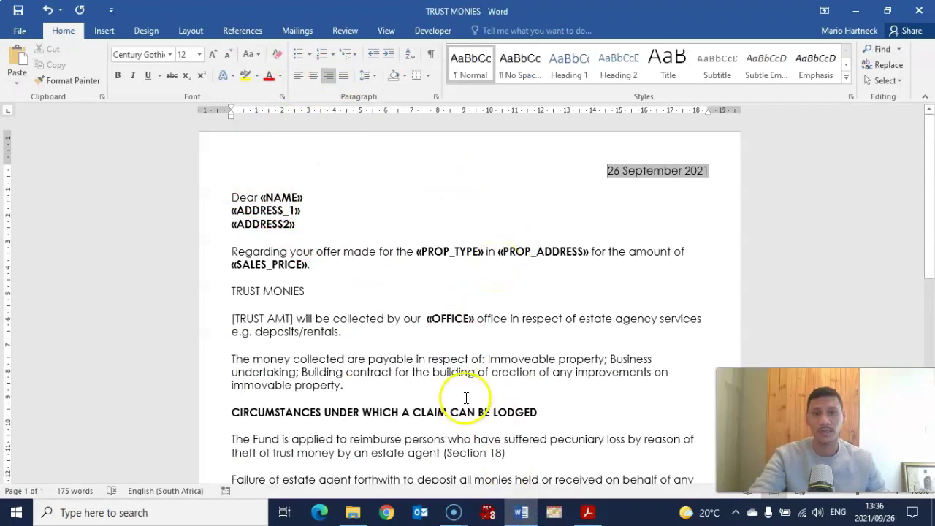
Insert a footnote directly after the TRUST MONIES heading
scroll(466, 398, "down", 4)
scroll(292, 278, "up", 3)
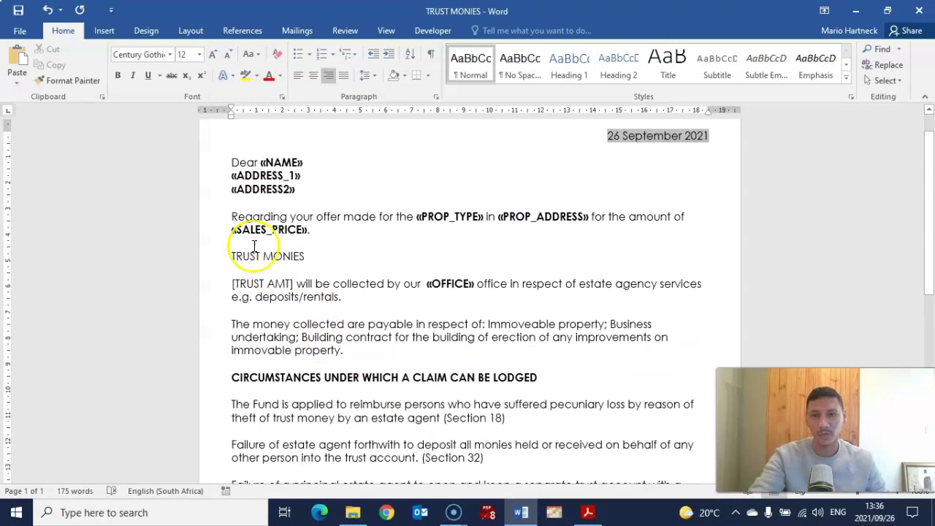
left_click(305, 258)
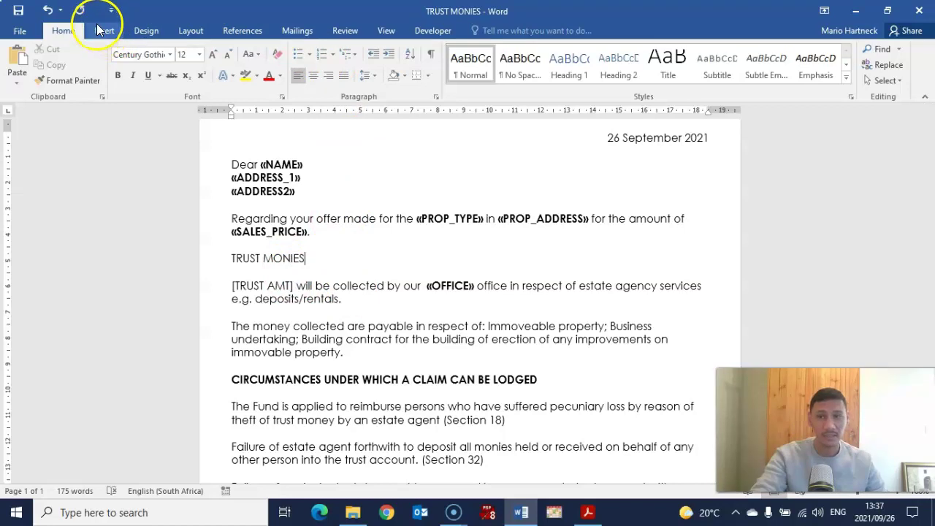
left_click(242, 33)
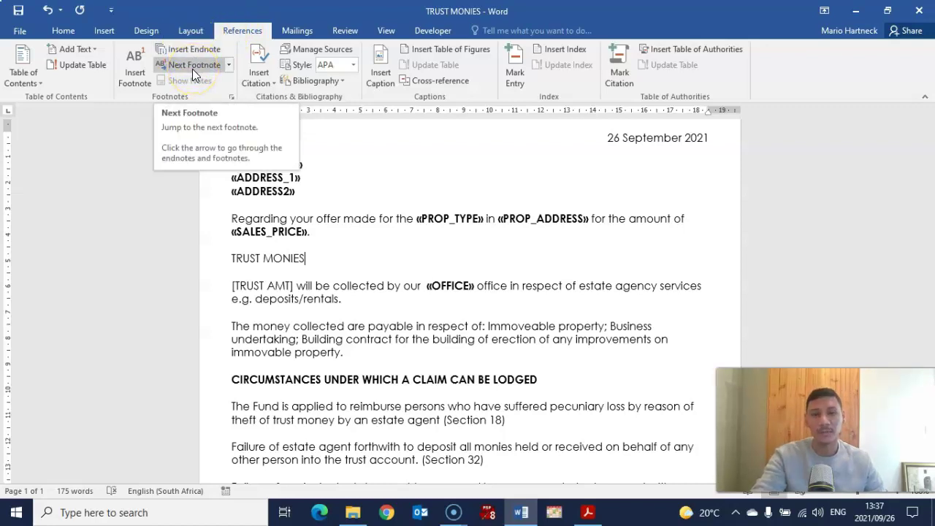
scroll(359, 379, "down", 10)
scroll(380, 376, "up", 10)
scroll(358, 382, "down", 10)
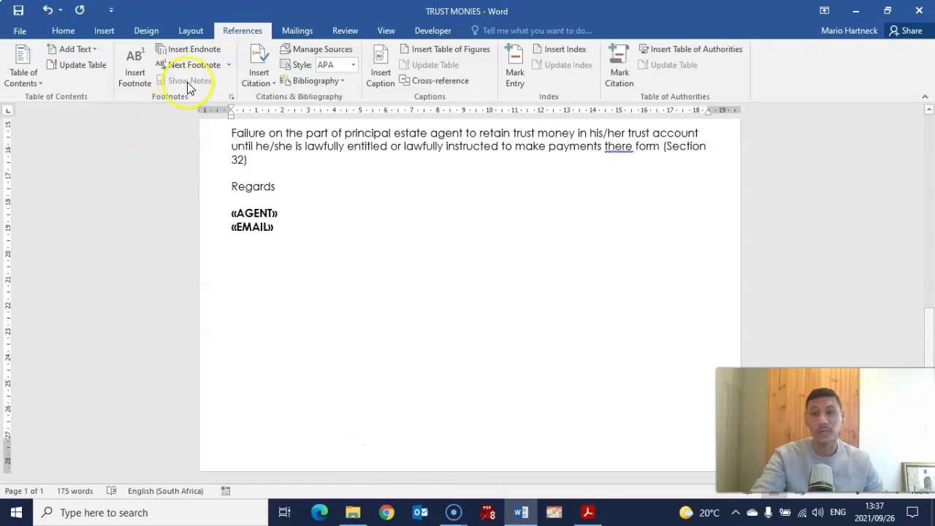
scroll(340, 443, "up", 1)
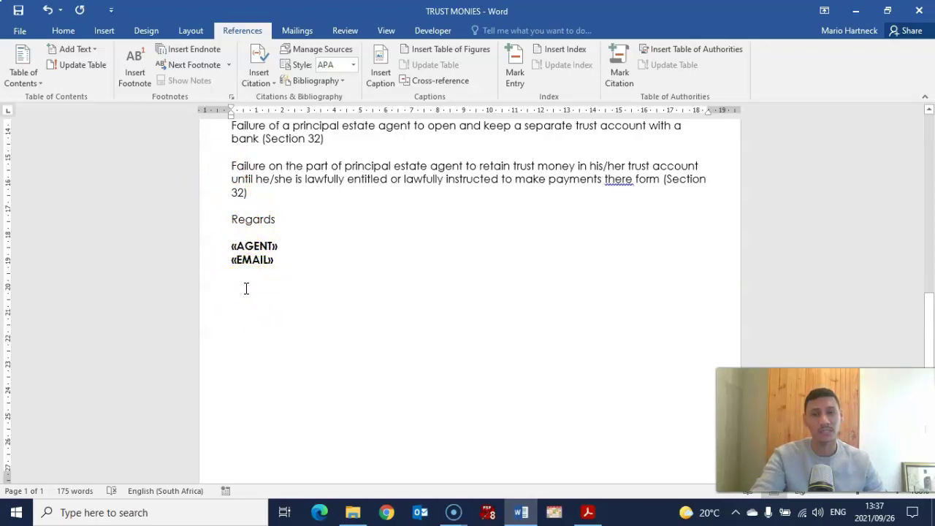
scroll(418, 297, "down", 1)
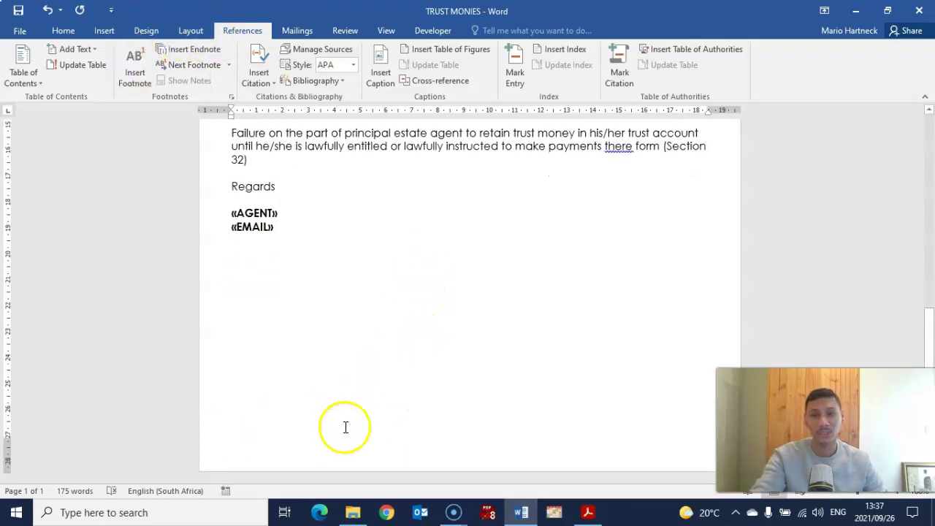
left_click(135, 71)
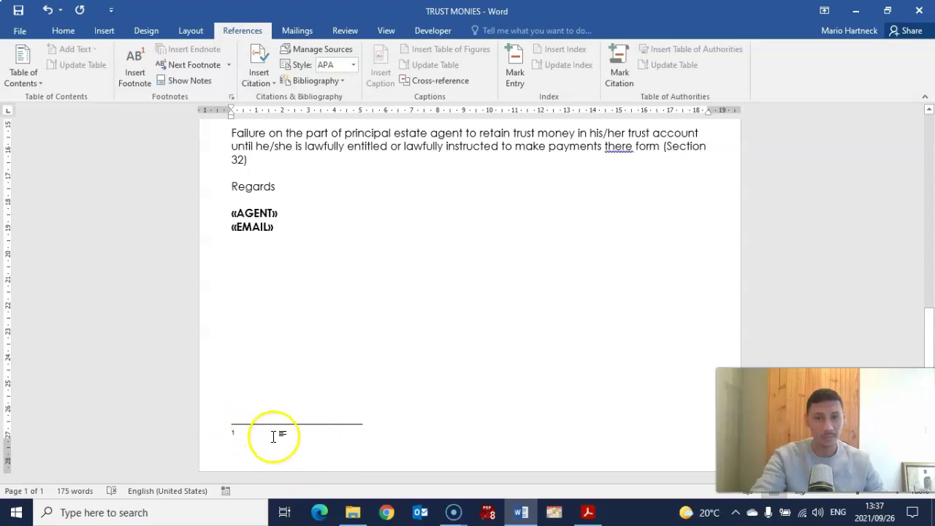
Change the footnote number format to i, ii, iii and apply it to the whole document
scroll(273, 436, "up", 10)
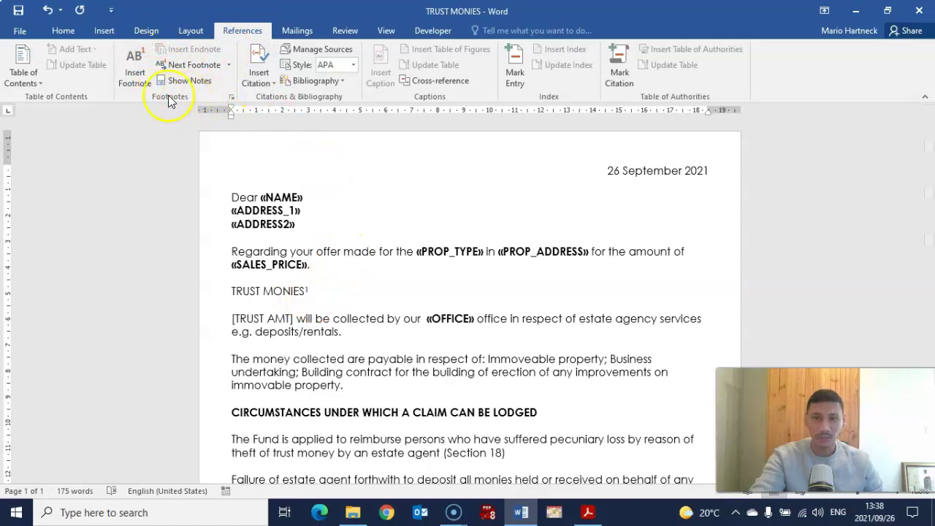
left_click(231, 100)
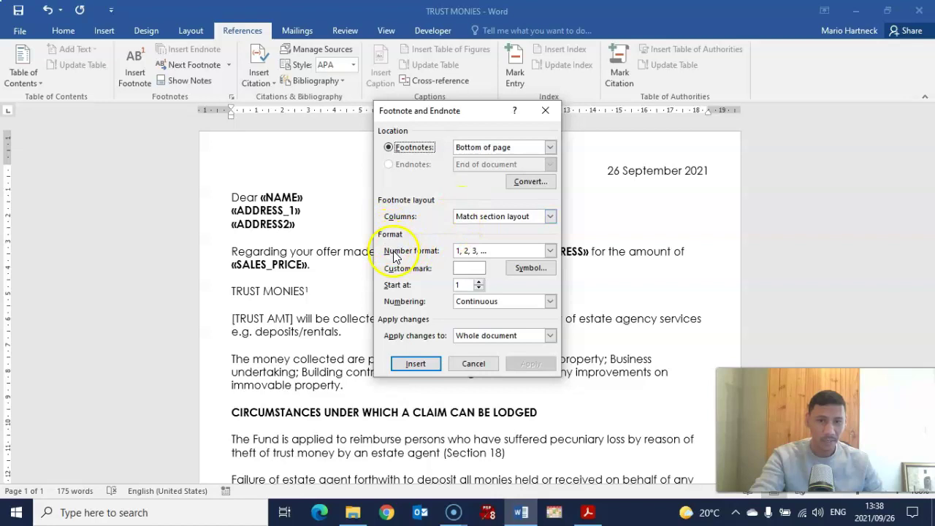
left_click(550, 251)
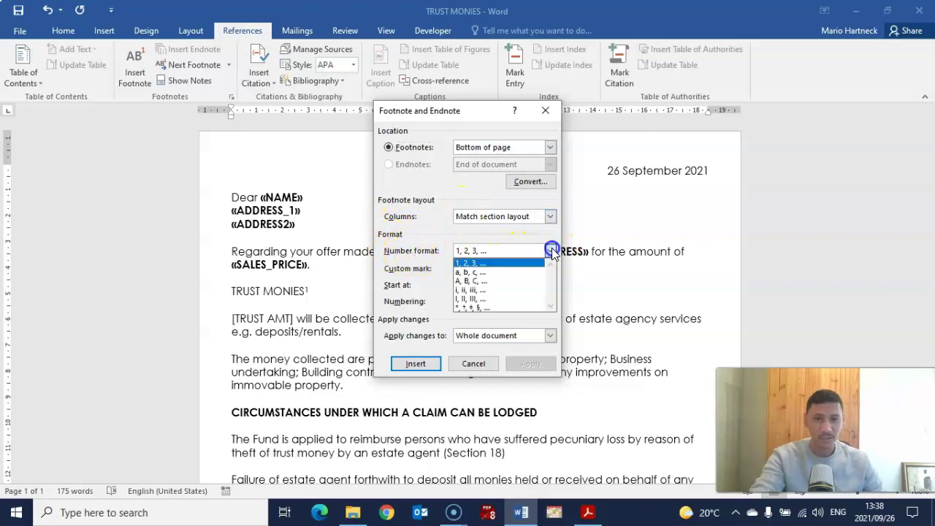
left_click(464, 290)
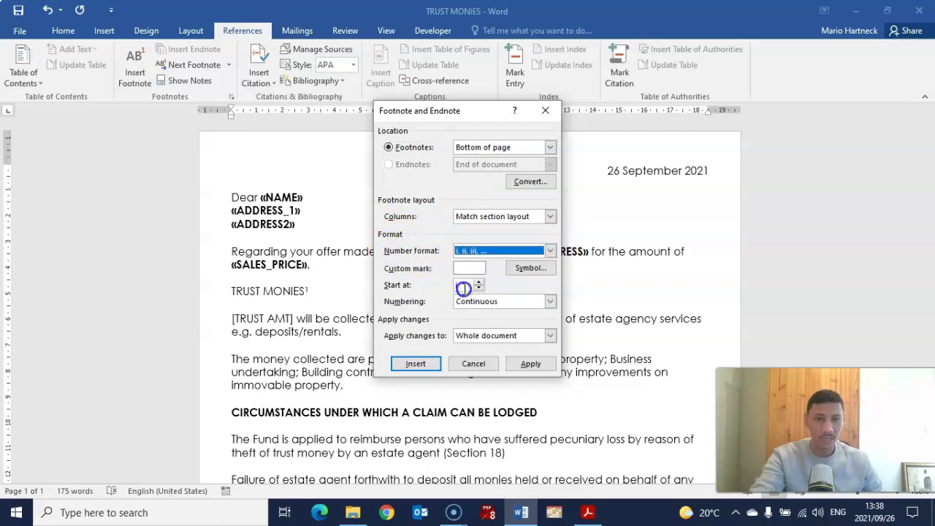
left_click(531, 364)
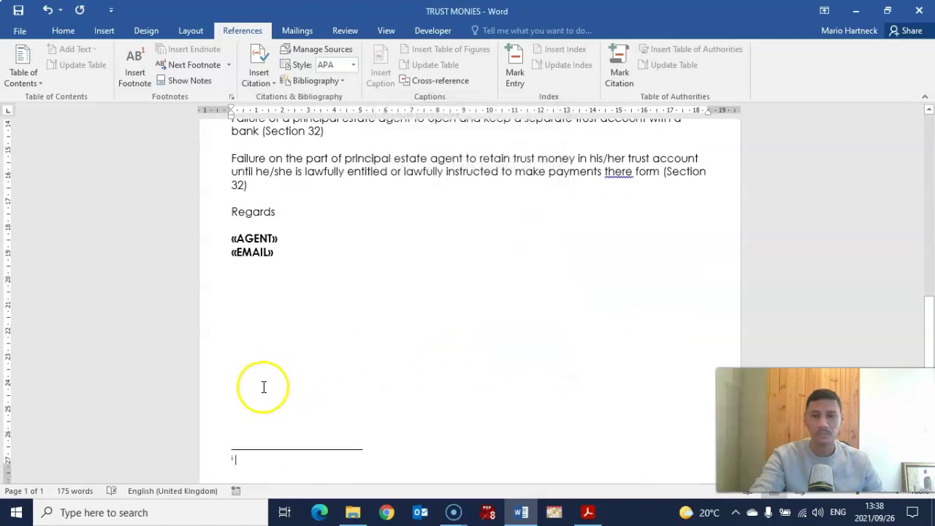
scroll(261, 386, "up", 2)
scroll(262, 388, "up", 7)
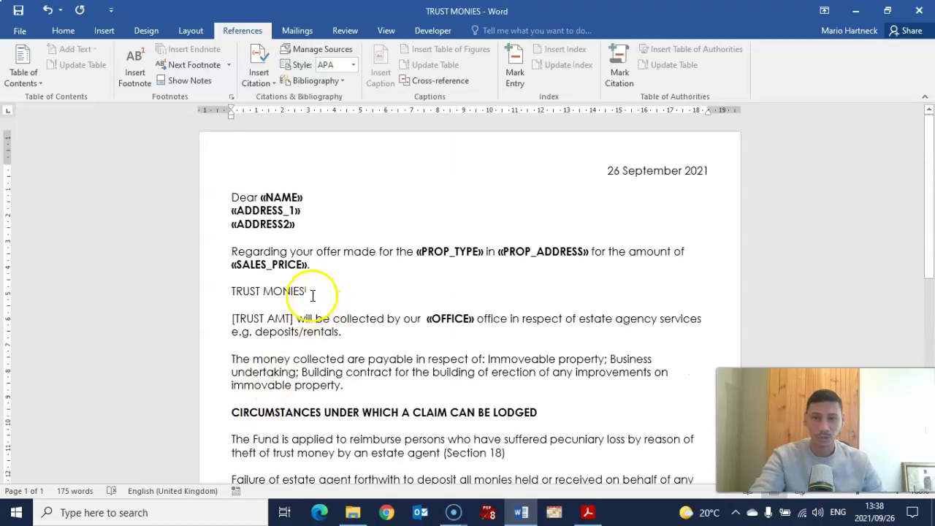
scroll(324, 300, "down", 10)
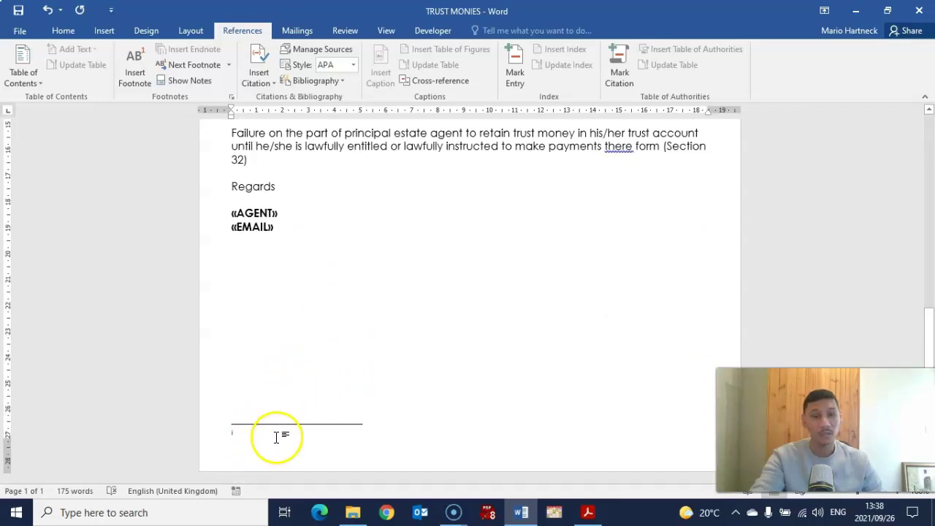
Copy "Monies entrusted to [AGENT] in his/her capacity as an estate agent" from the question paper in Acrobat Reader and paste it into the footnote in Word
left_click(589, 510)
scroll(343, 363, "down", 1)
scroll(328, 359, "down", 4)
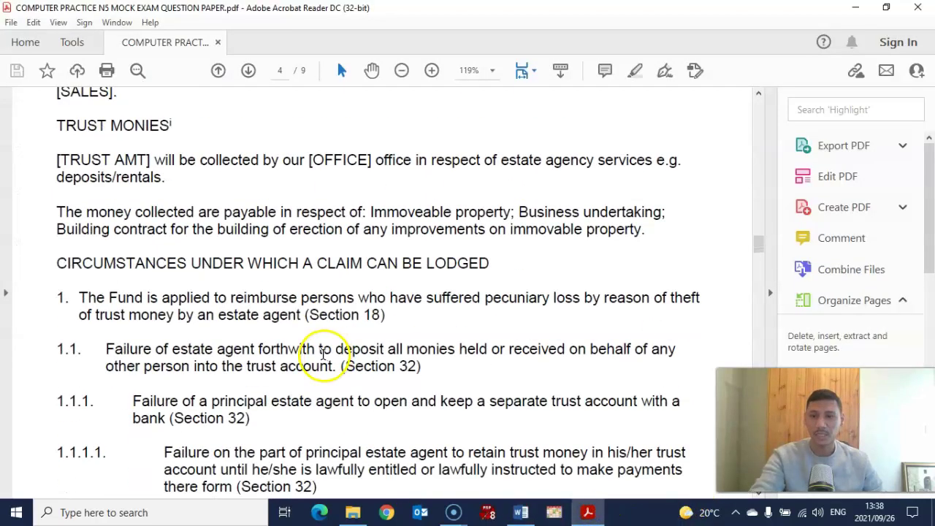
scroll(318, 357, "up", 3)
scroll(324, 356, "up", 8)
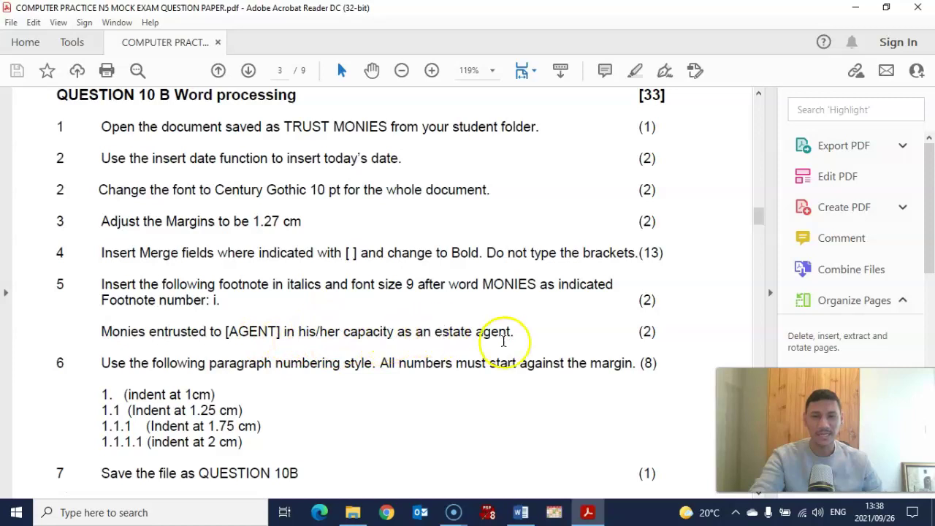
left_click_drag(102, 331, 507, 334)
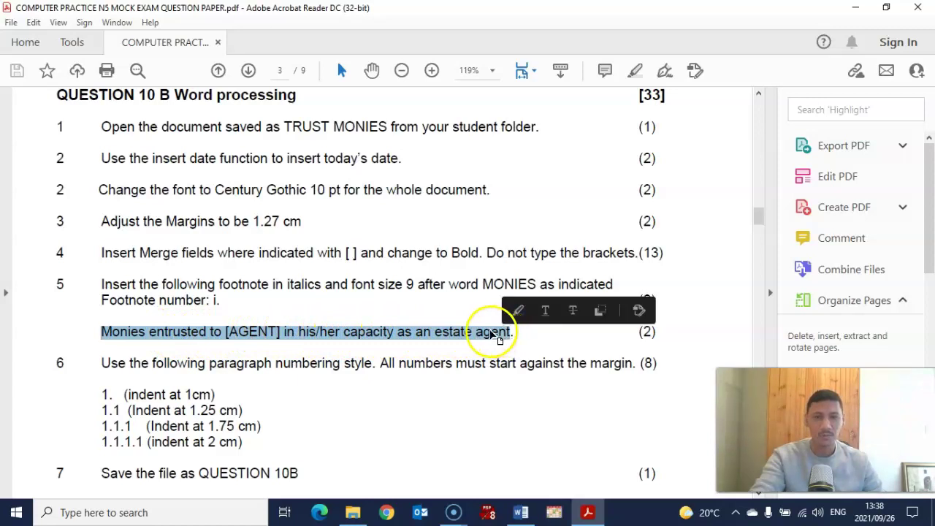
right_click(488, 334)
left_click(518, 348)
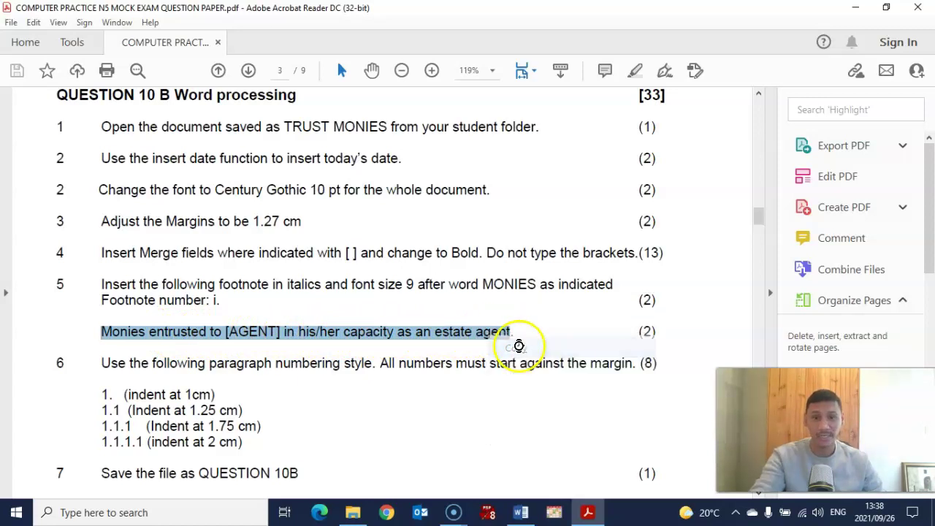
left_click(521, 511)
right_click(238, 433)
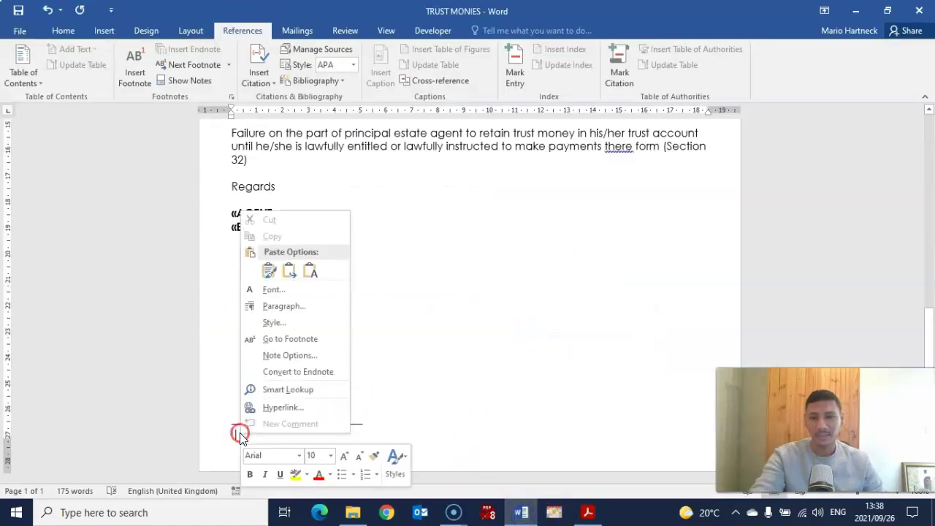
left_click(269, 272)
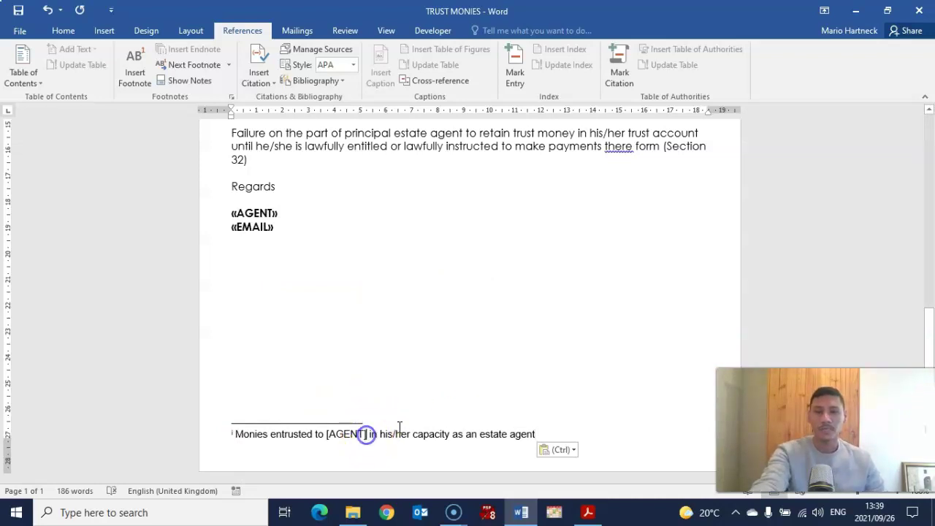
Replace the [AGENT] placeholder in the footnote text with the AGENT merge field
left_click(367, 434)
key("BackSpace")
key("BackSpace")
key("BackSpace")
key("BackSpace")
key("BackSpace")
key("BackSpace")
key("BackSpace")
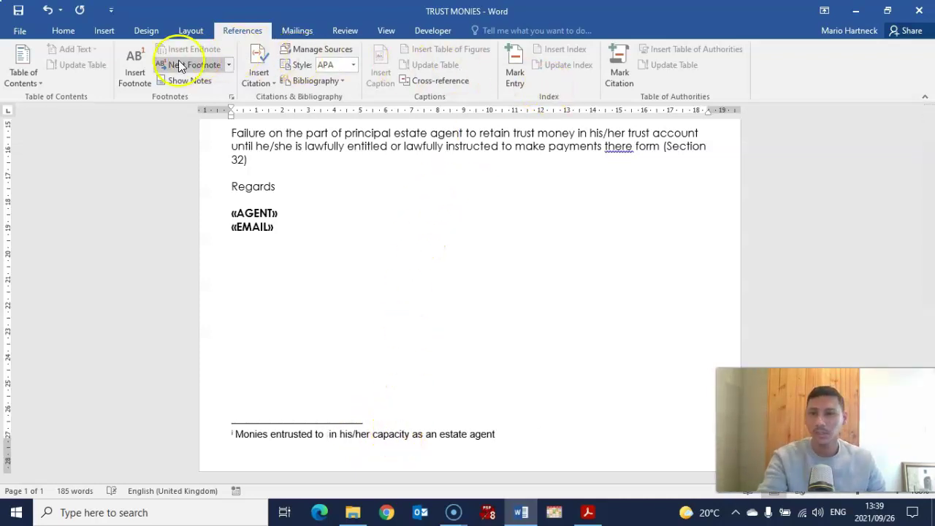
left_click(295, 31)
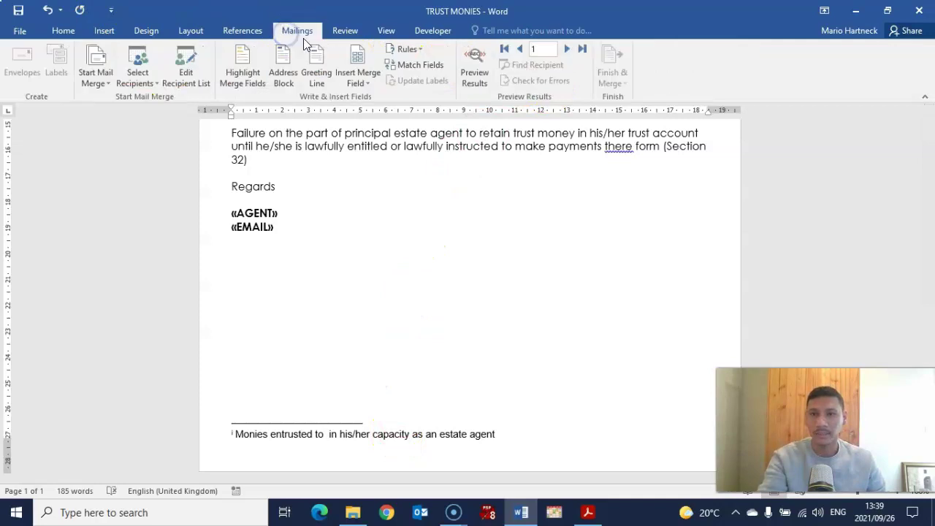
left_click(358, 77)
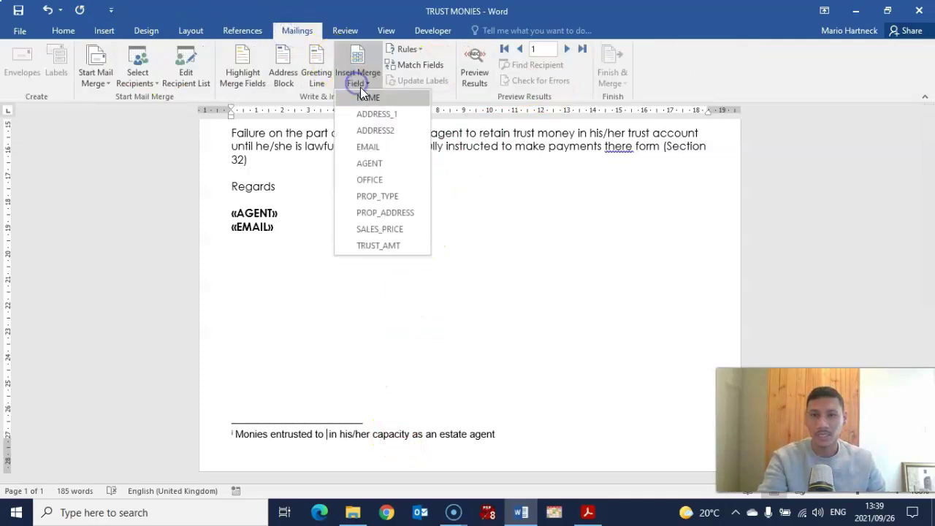
left_click(368, 163)
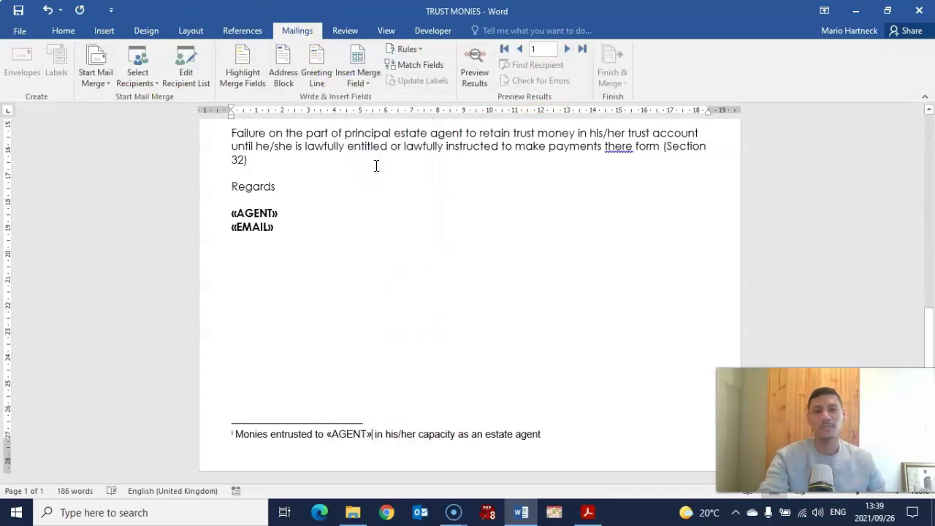
scroll(467, 313, "up", 10)
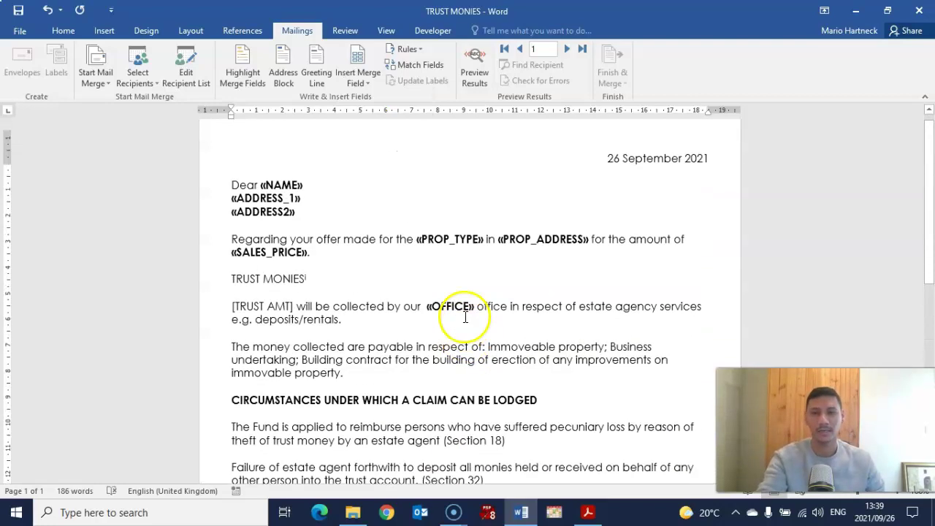
Switch to the question paper in Acrobat Reader and examine instruction 6 on the paragraph numbering style, its indents and the number position
left_click(587, 512)
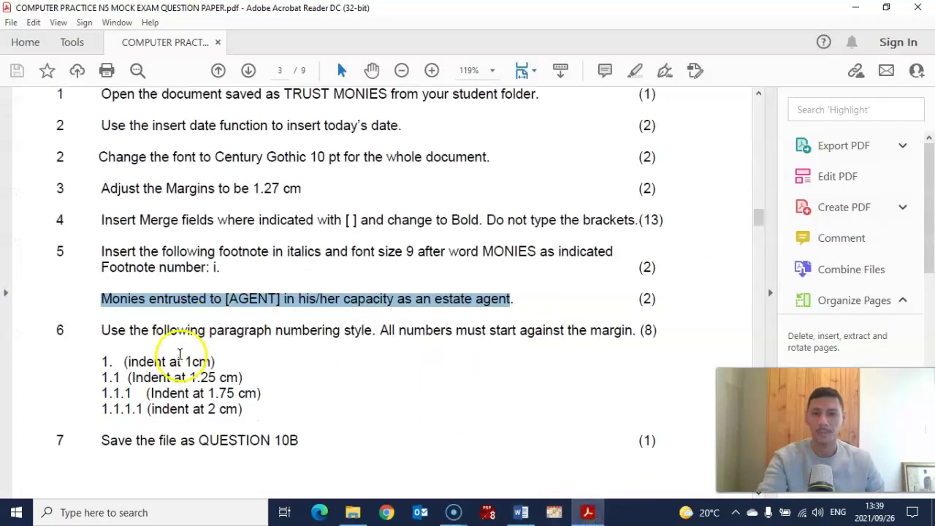
scroll(179, 355, "down", 2)
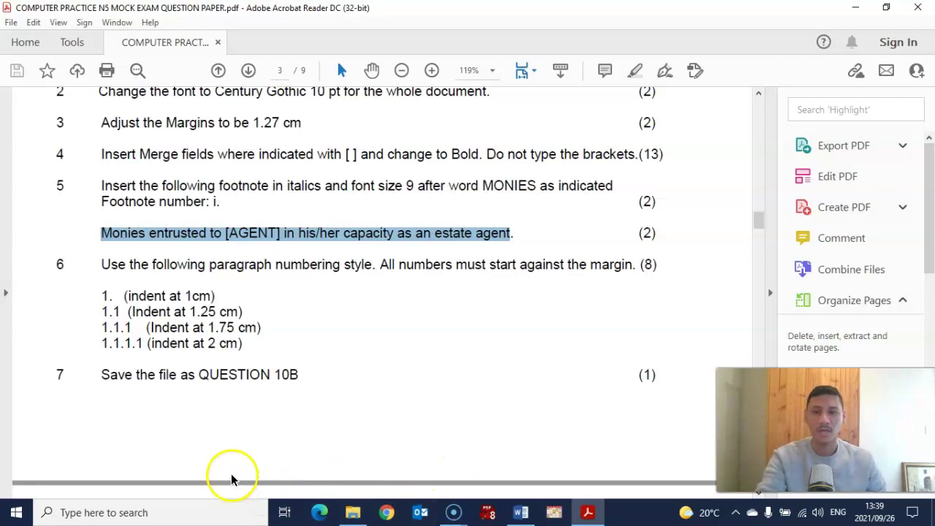
scroll(193, 321, "down", 2)
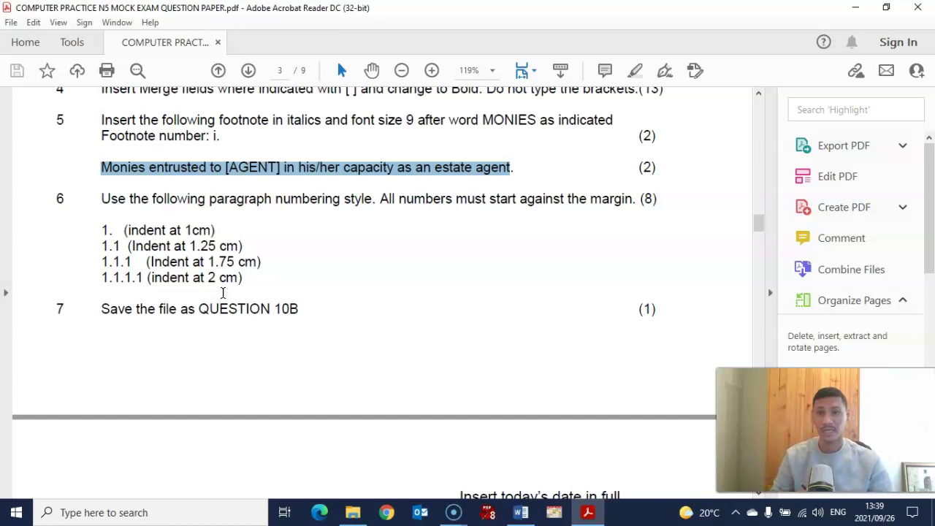
double_click(129, 230)
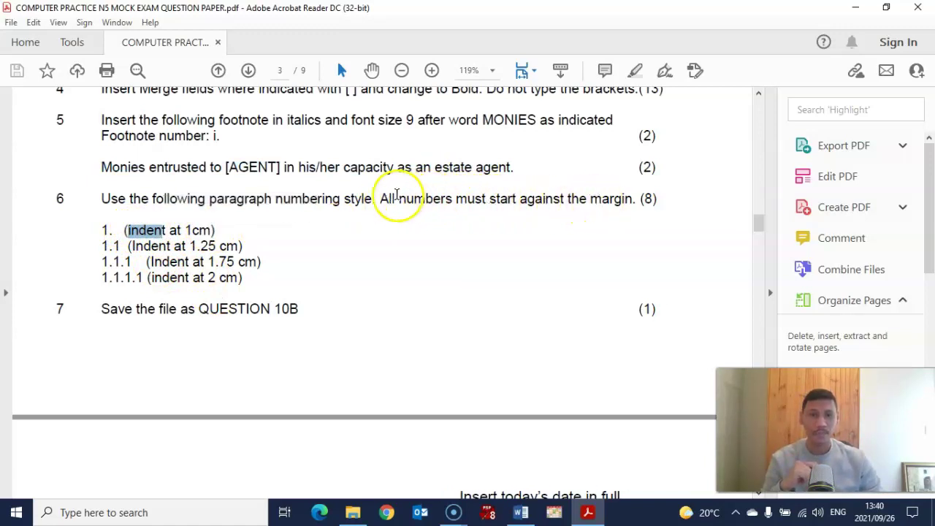
left_click_drag(520, 202, 608, 206)
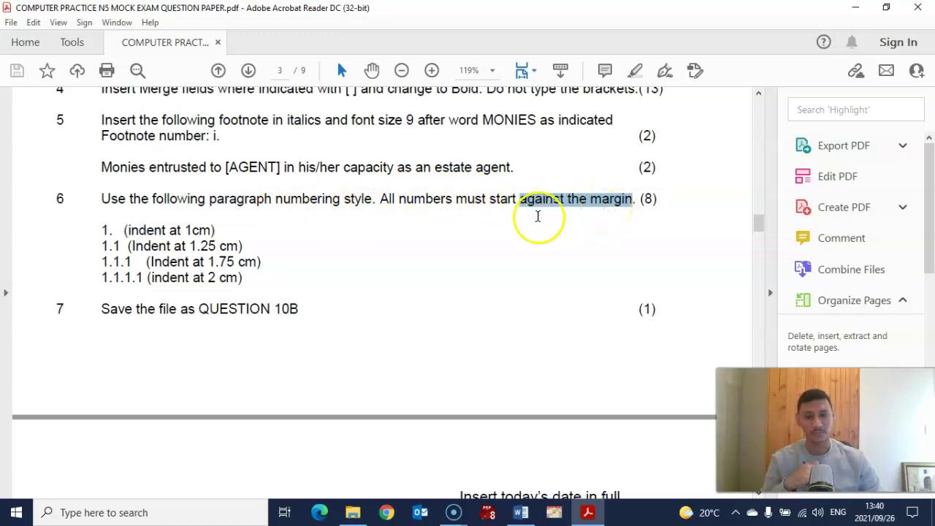
Compare the paragraphs under CIRCUMSTANCES UNDER WHICH A CLAIM CAN BE LODGED in the Word letter with the question paper's numbered example
left_click(520, 512)
scroll(485, 377, "down", 2)
scroll(484, 377, "down", 5)
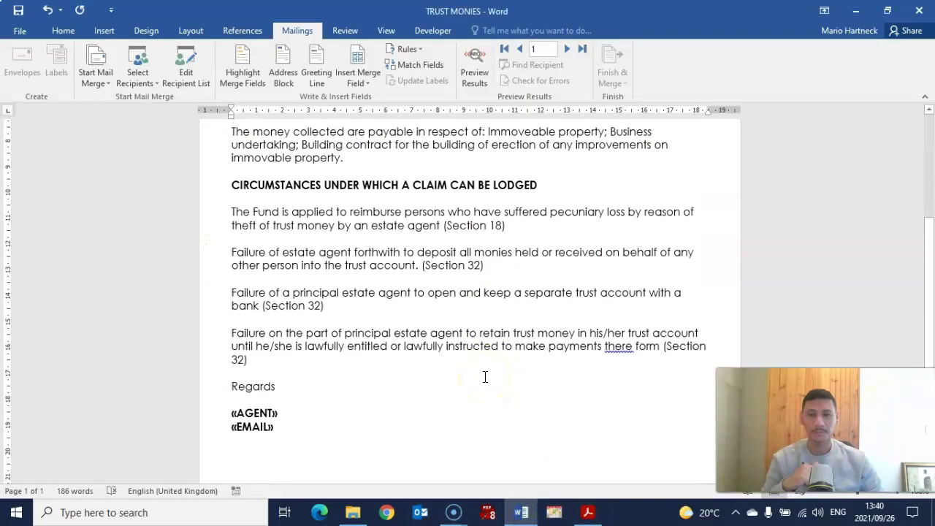
scroll(484, 378, "up", 3)
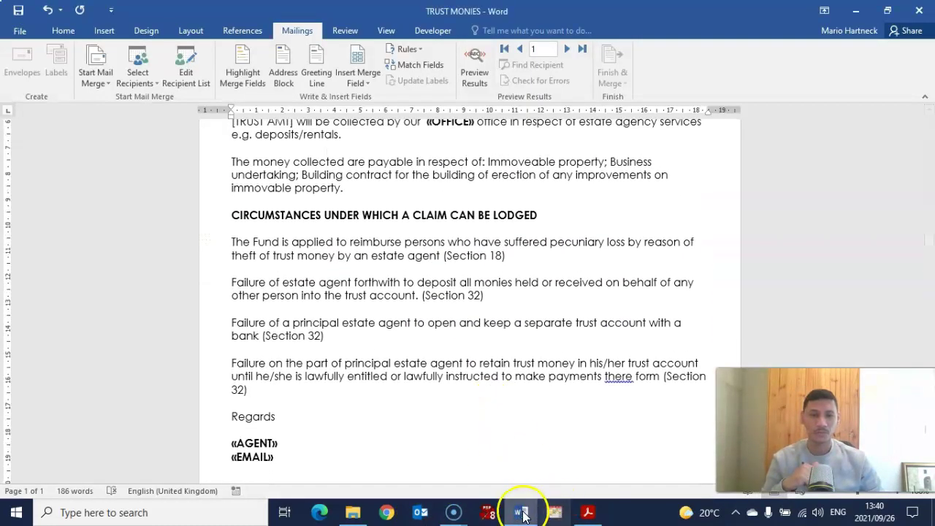
left_click(588, 512)
scroll(236, 331, "down", 15)
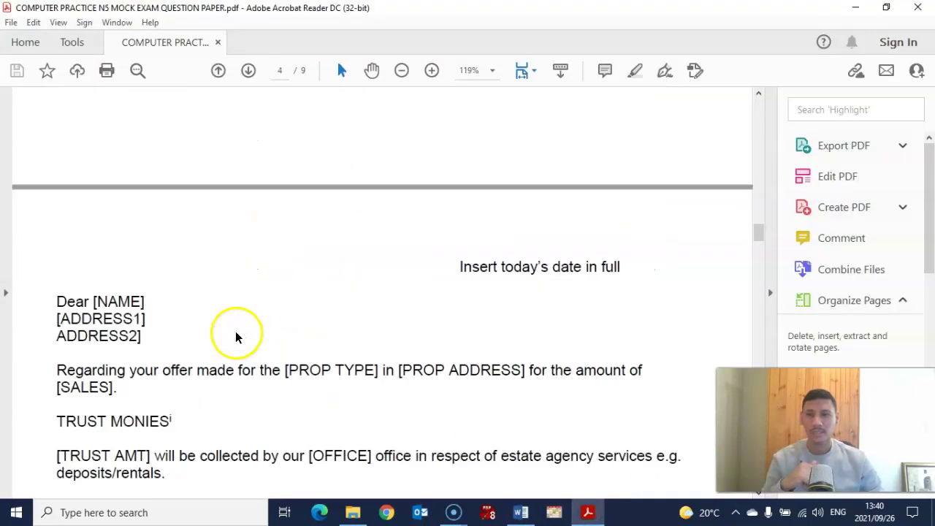
scroll(235, 331, "up", 1)
scroll(237, 331, "down", 2)
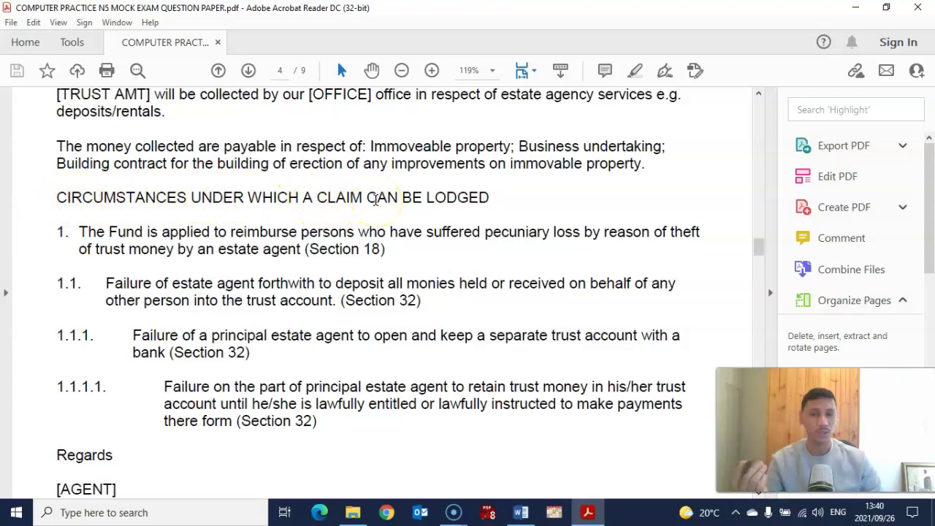
left_click_drag(16, 229, 323, 434)
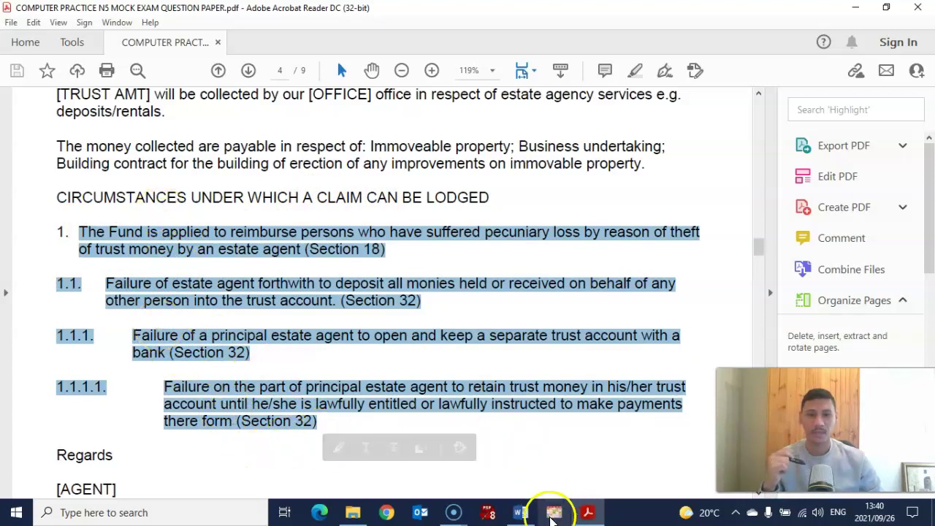
Switch to Word and apply the 1., 1.1., 1.1.1. multilevel list to the four paragraphs under CIRCUMSTANCES UNDER WHICH A CLAIM CAN BE LODGED
left_click(521, 513)
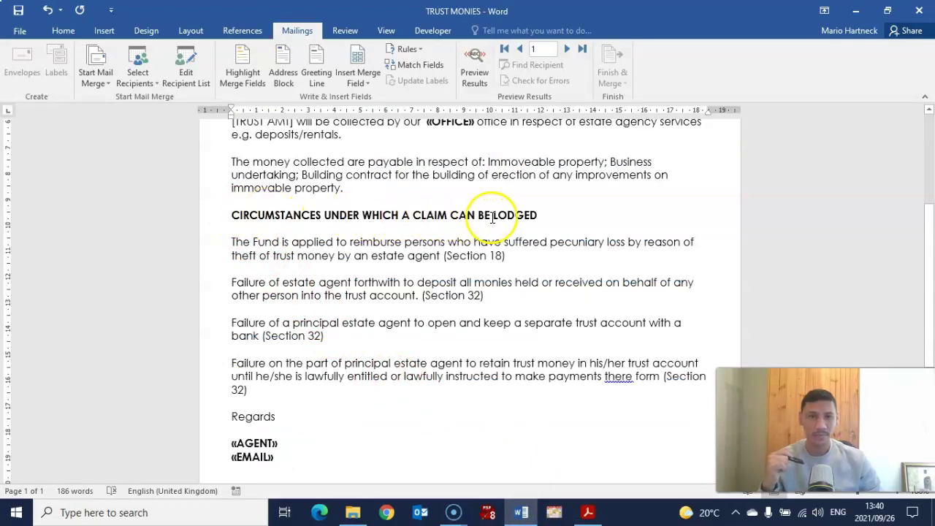
left_click_drag(232, 241, 271, 390)
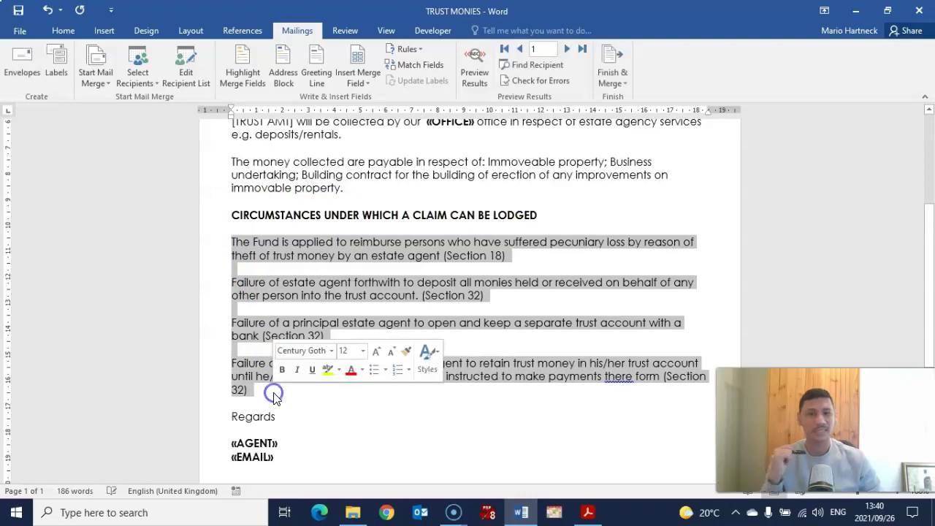
left_click(238, 269)
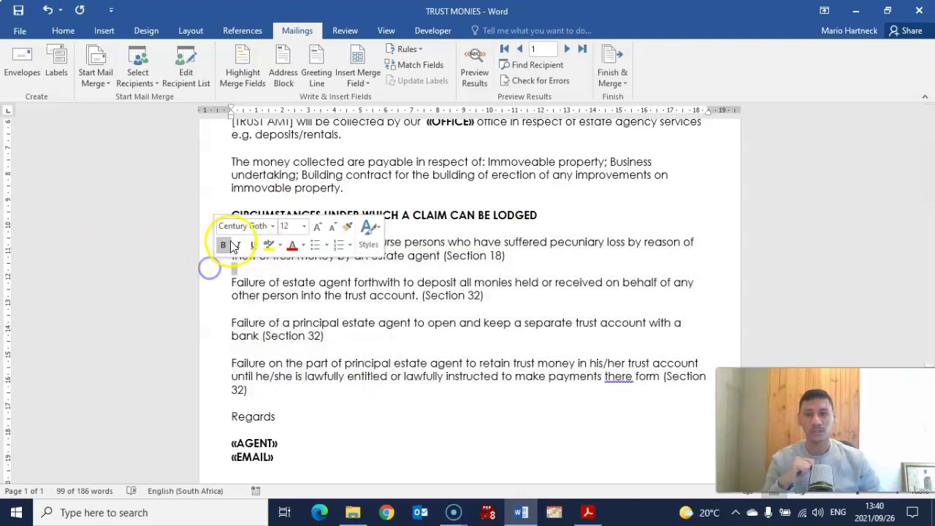
left_click_drag(232, 242, 288, 394)
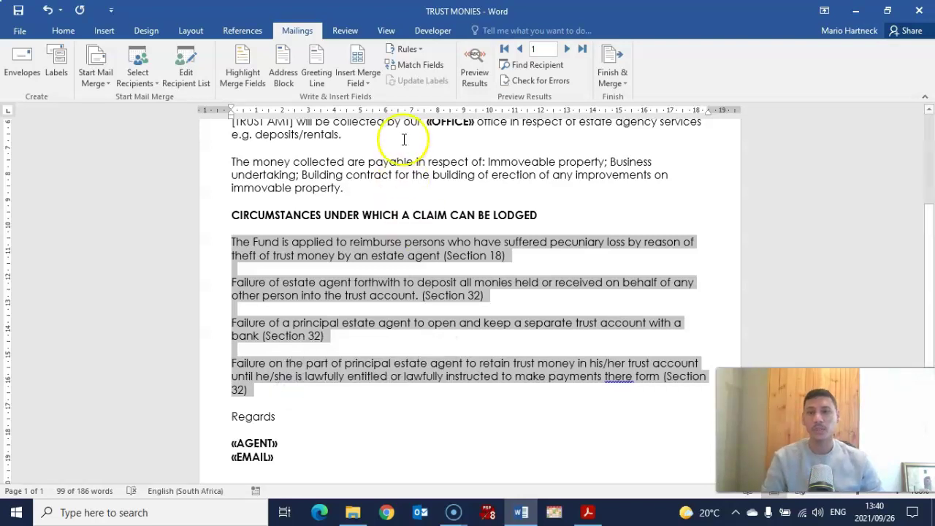
left_click(57, 31)
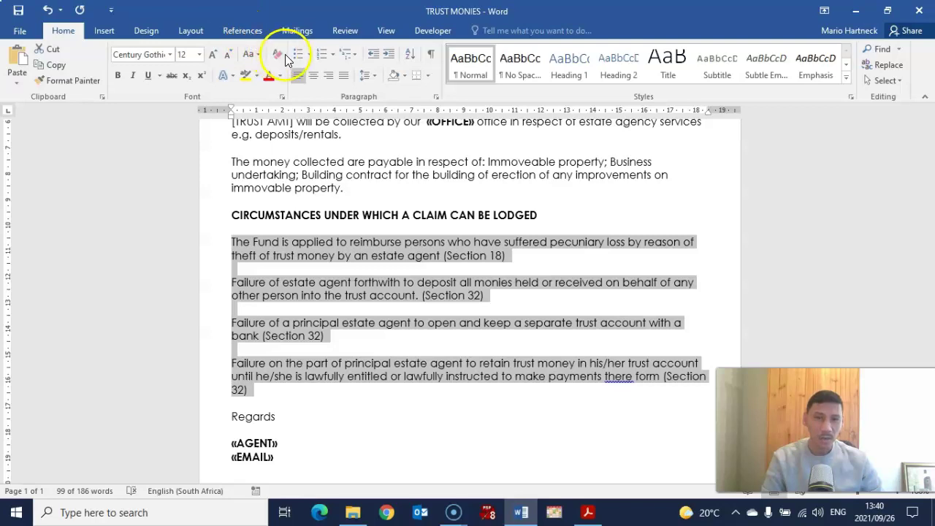
left_click(321, 57)
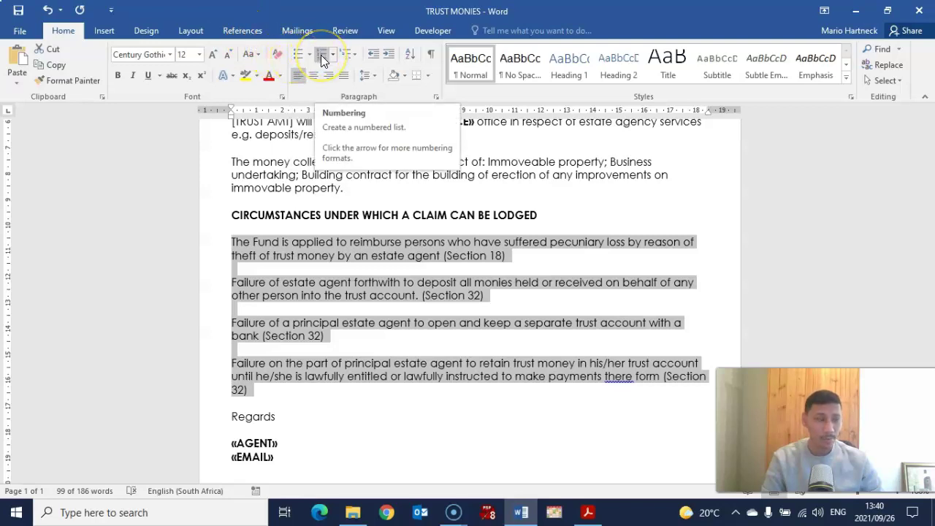
left_click(345, 49)
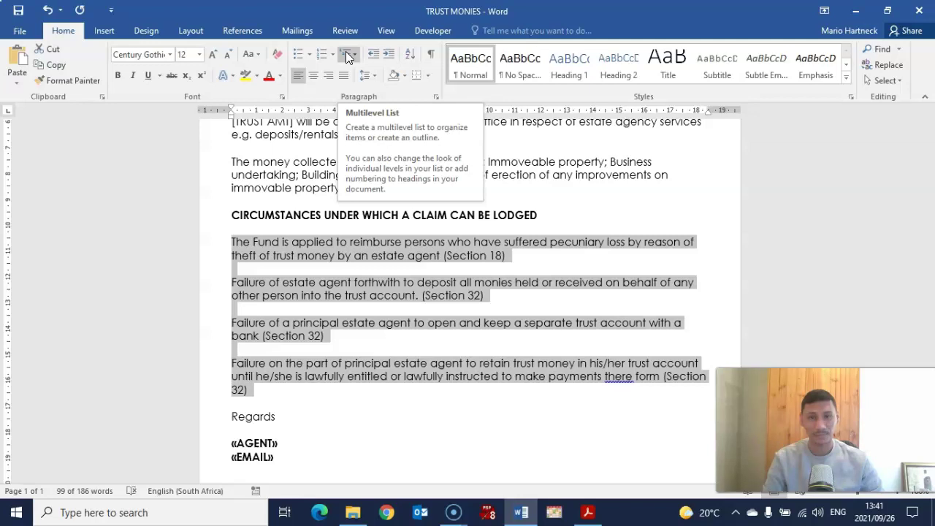
left_click(355, 58)
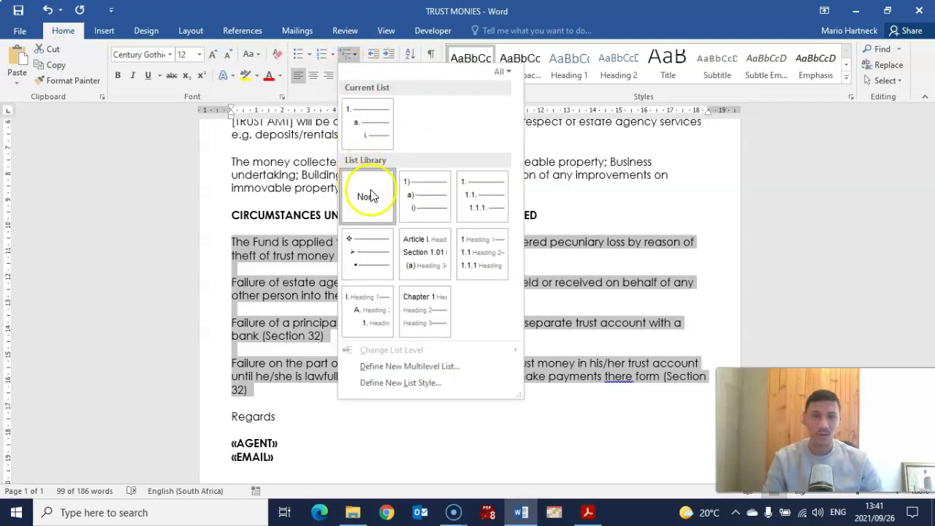
mouse_move(474, 255)
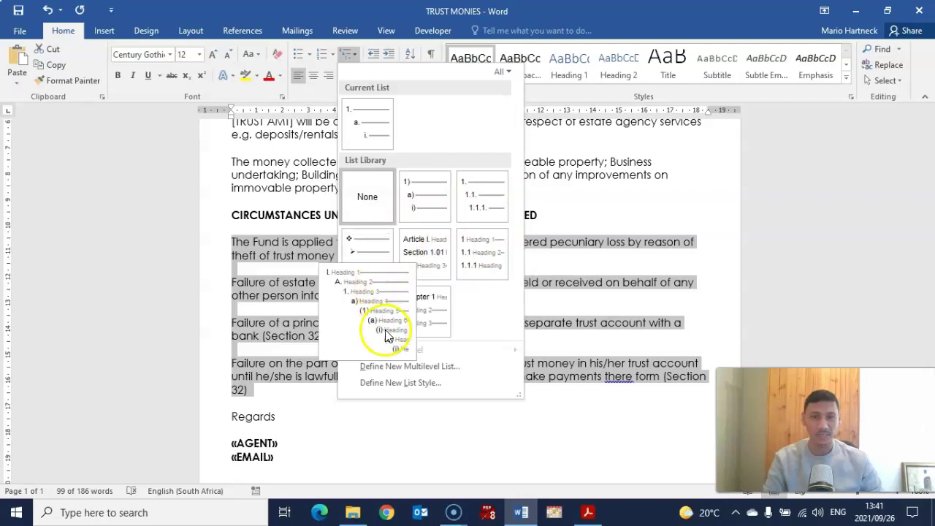
mouse_move(379, 149)
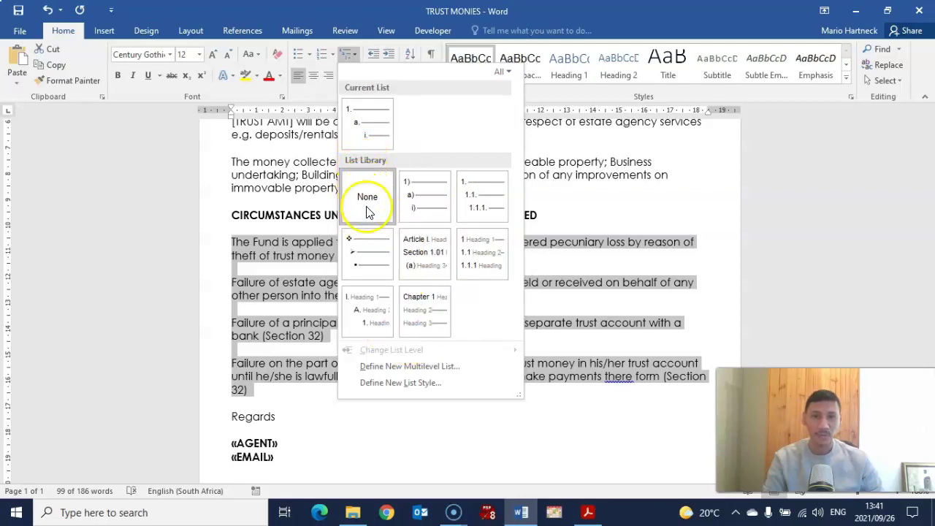
mouse_move(456, 196)
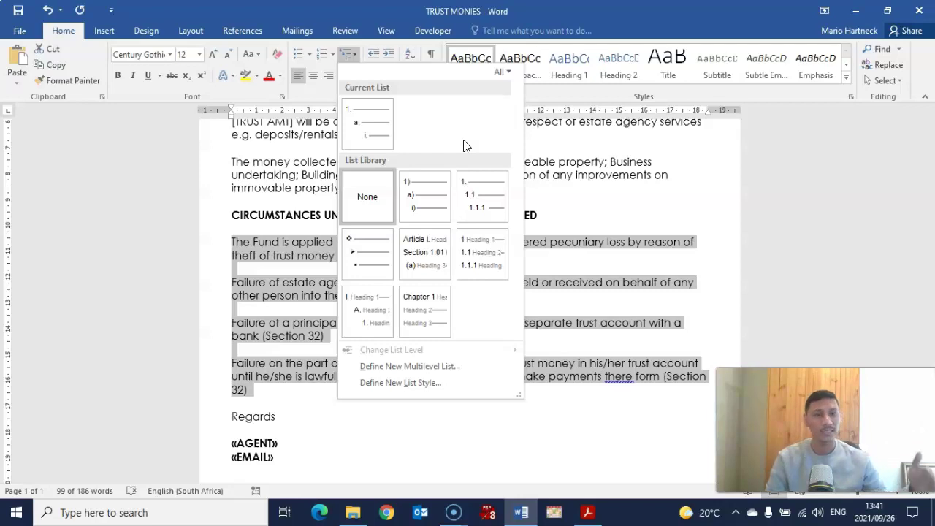
left_click(486, 192)
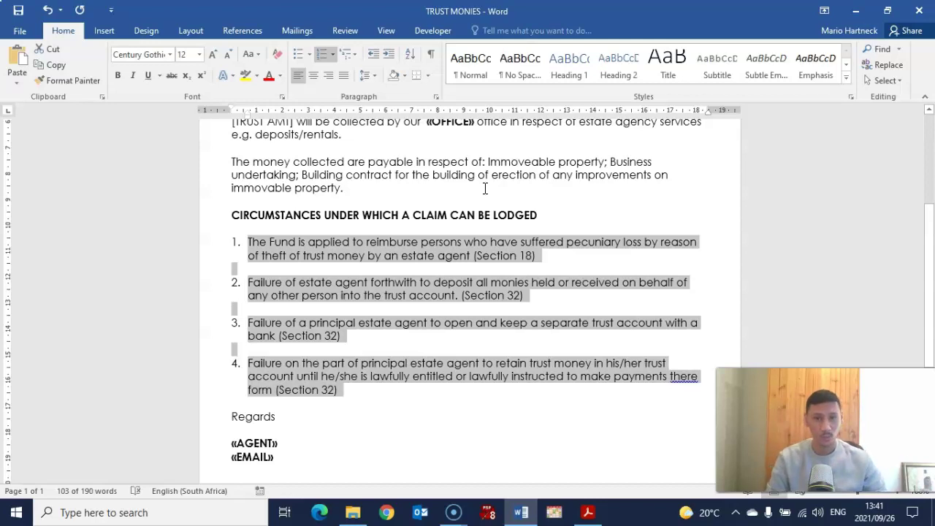
Open the definition of a new multilevel list, check instruction 6's indents in the question paper in Acrobat Reader, and return to Word
left_click(356, 53)
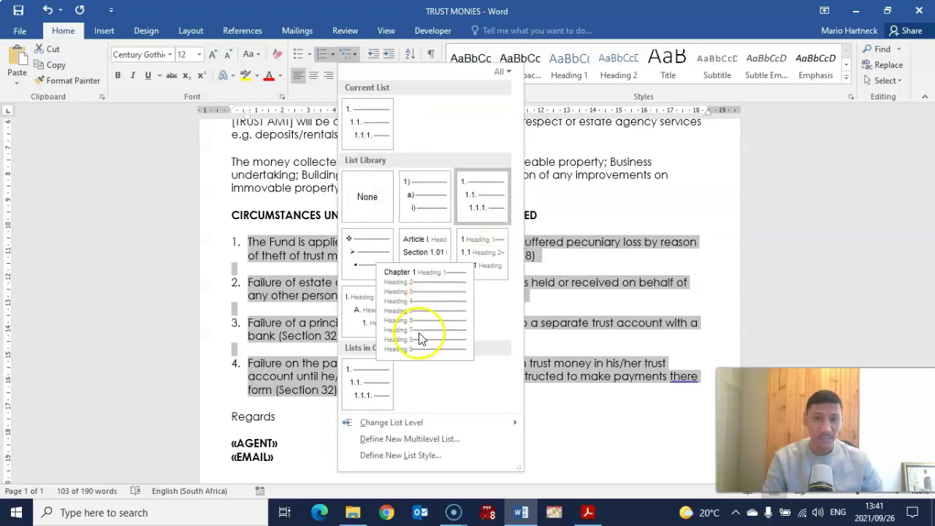
left_click(420, 440)
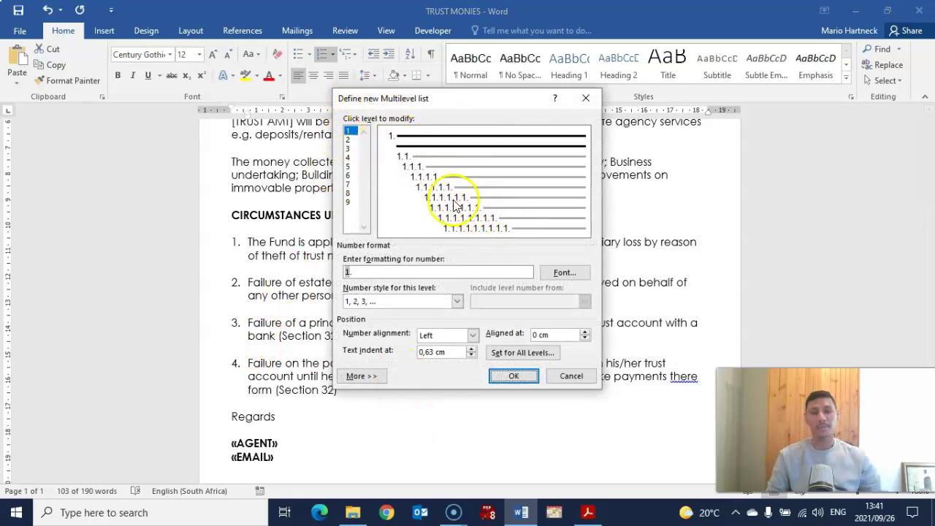
left_click(587, 512)
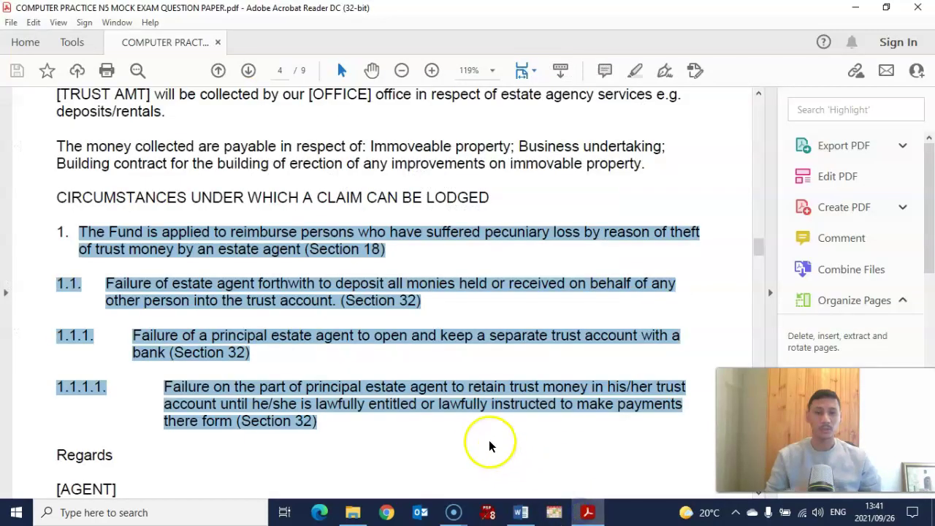
scroll(433, 332, "up", 6)
scroll(433, 333, "up", 5)
scroll(433, 334, "down", 2)
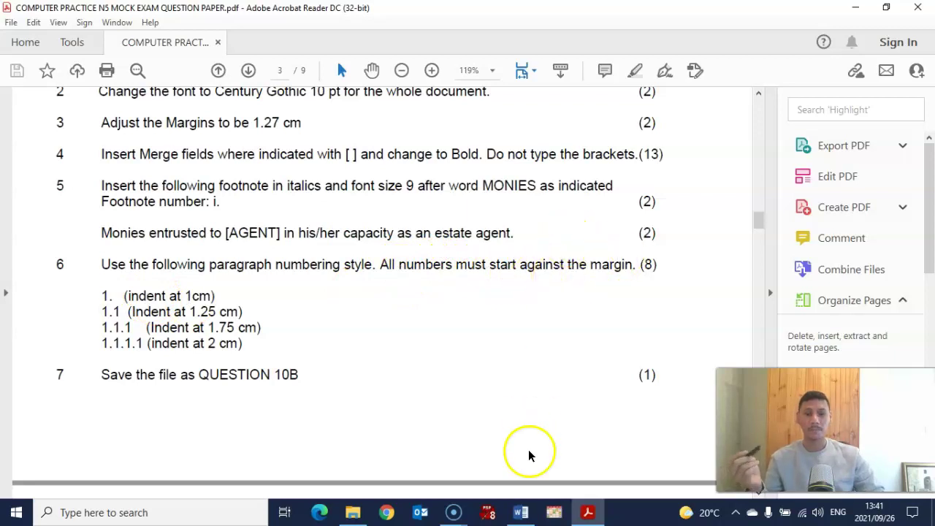
left_click(520, 510)
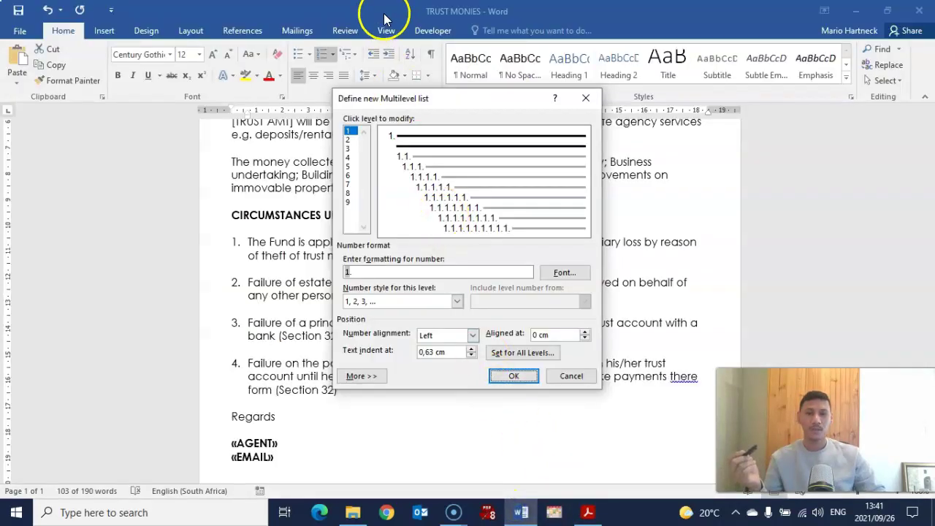
Expand the multilevel list definition options and set the level 1 text indent to 1 cm
left_click(348, 130)
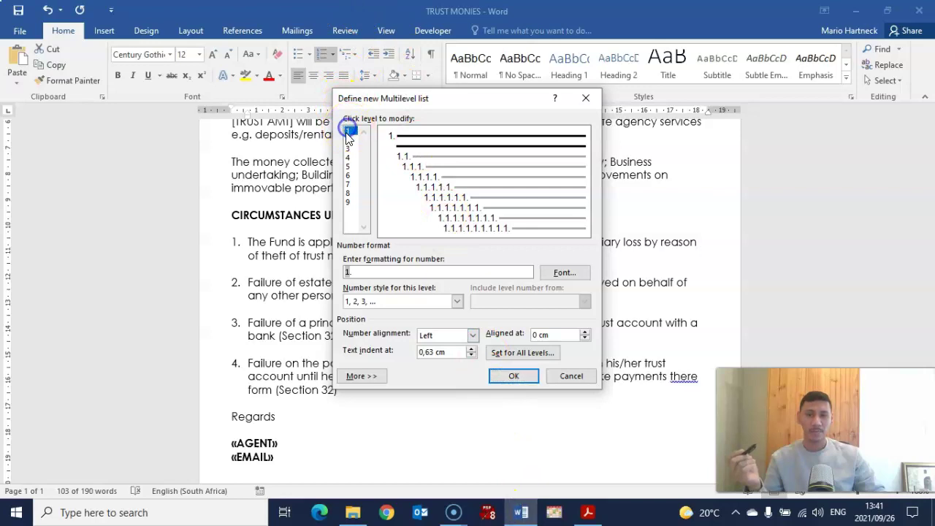
left_click(347, 139)
left_click(349, 157)
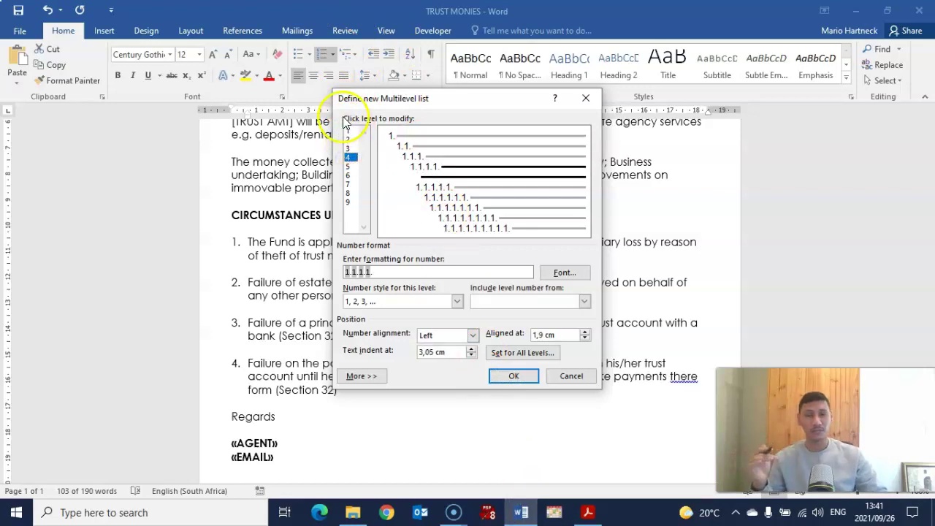
left_click(349, 131)
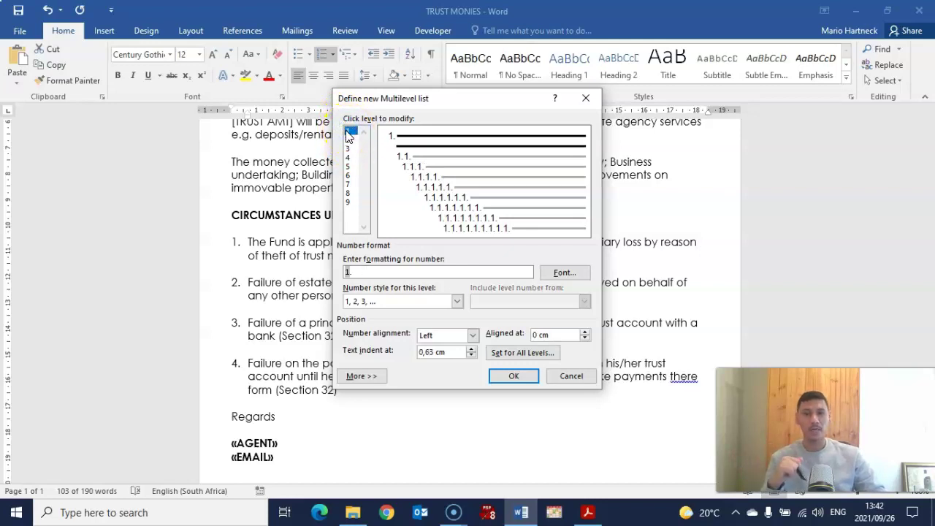
left_click(363, 377)
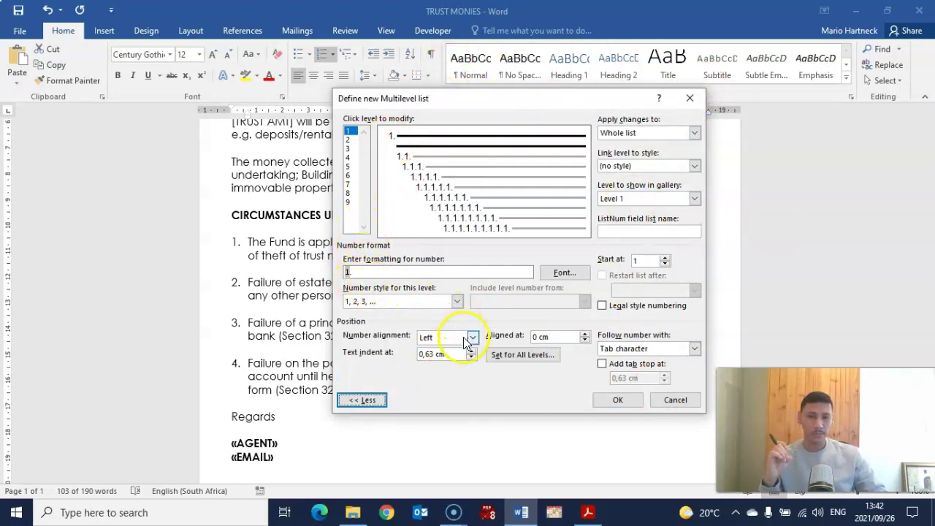
left_click(555, 337)
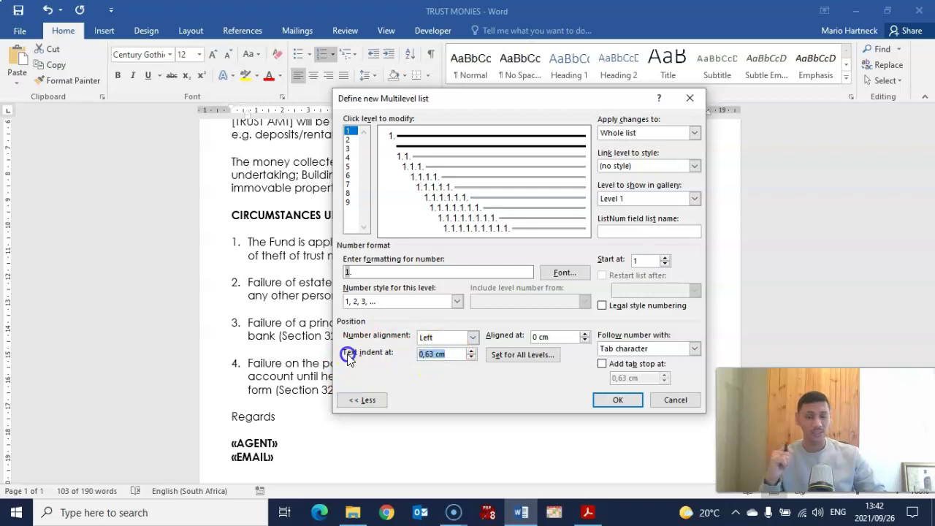
type("1")
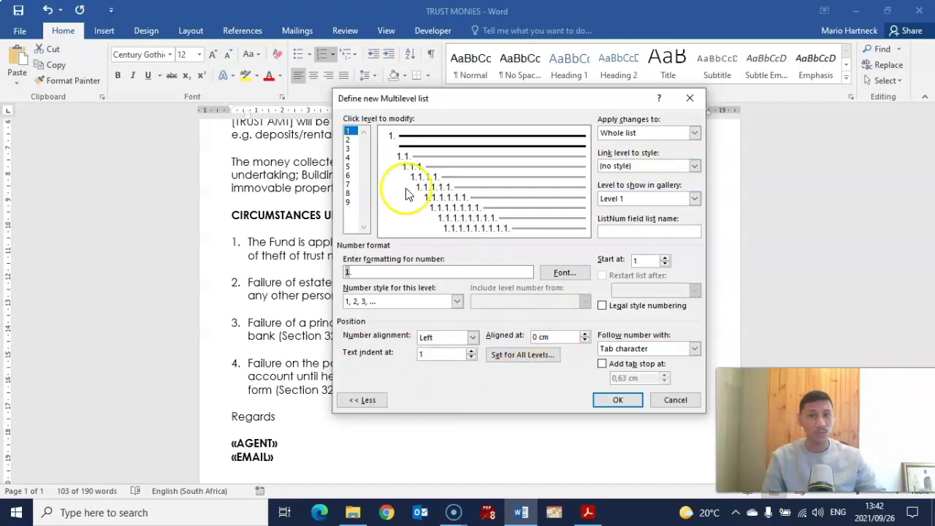
Align the level 2 and level 3 numbers at 0 cm, with text indents of 1.25 cm and 1.75 cm respectively
left_click(347, 140)
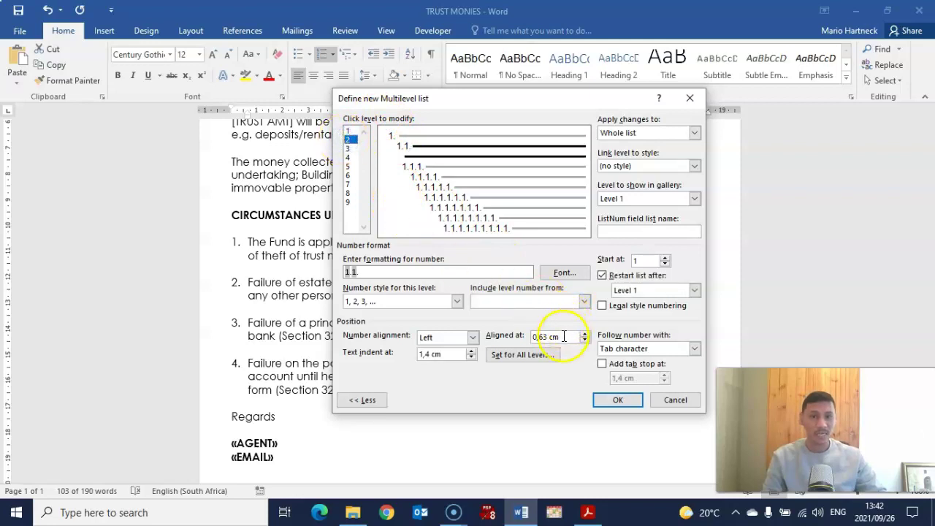
type("0")
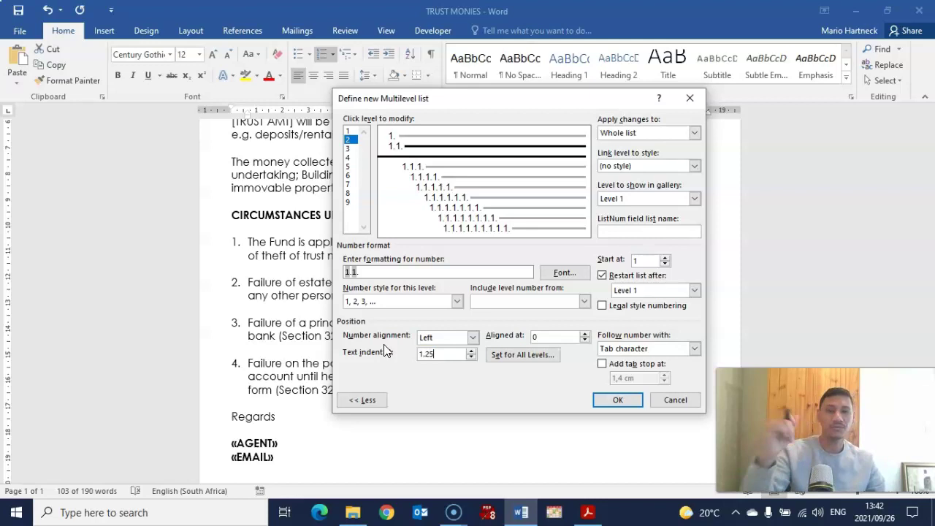
left_click(347, 149)
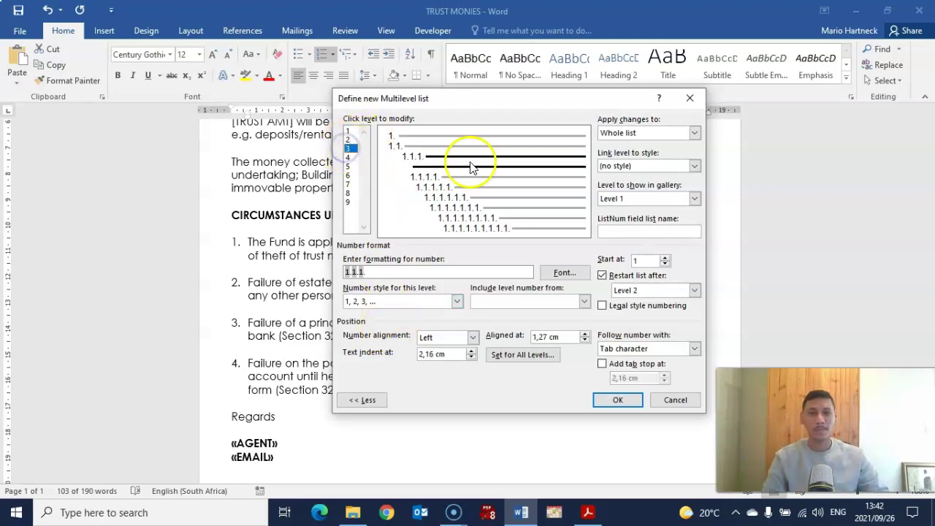
left_click_drag(564, 338, 461, 340)
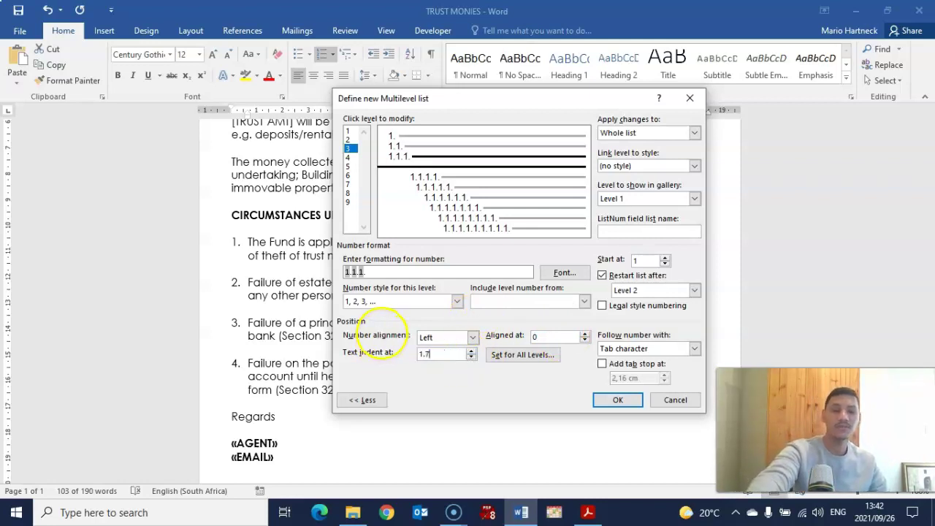
Align the level 4 number at 0 cm with a 2 cm text indent and apply the list definition to the selected paragraphs
left_click(349, 157)
left_click_drag(558, 336, 493, 336)
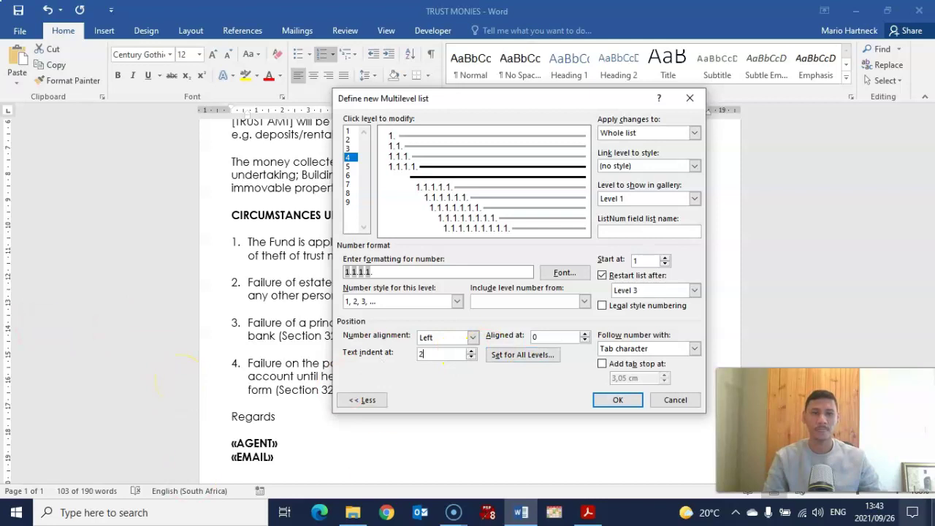
left_click(619, 401)
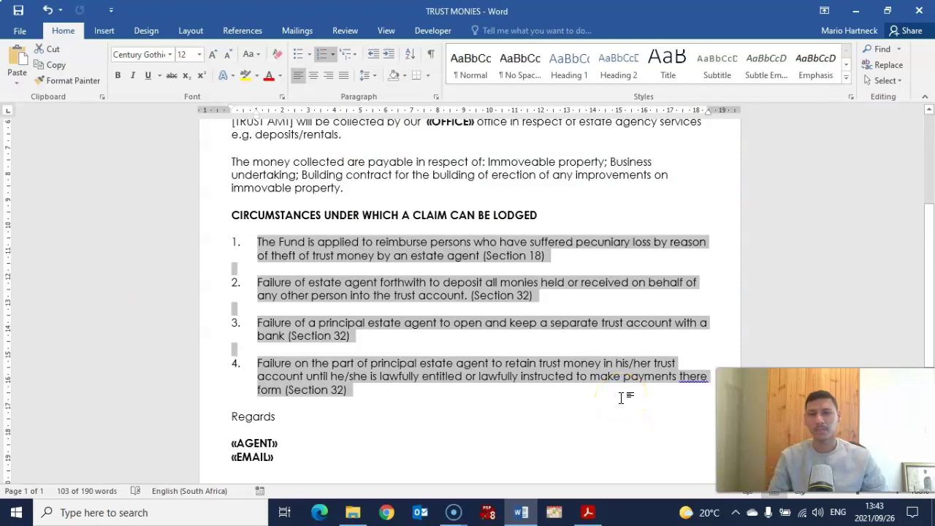
left_click(429, 268)
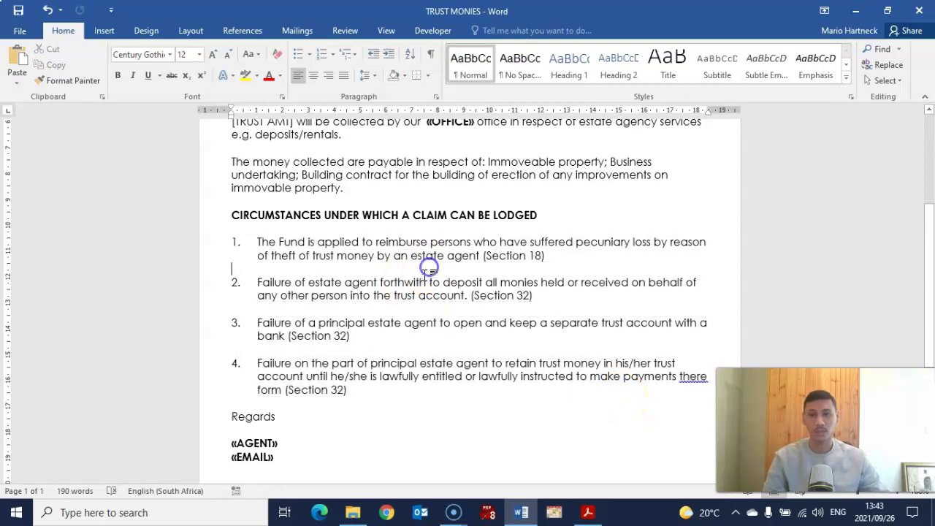
Demote the paragraph "Failure of estate agent forthwith to deposit all monies" to list level 1.1
left_click(253, 243)
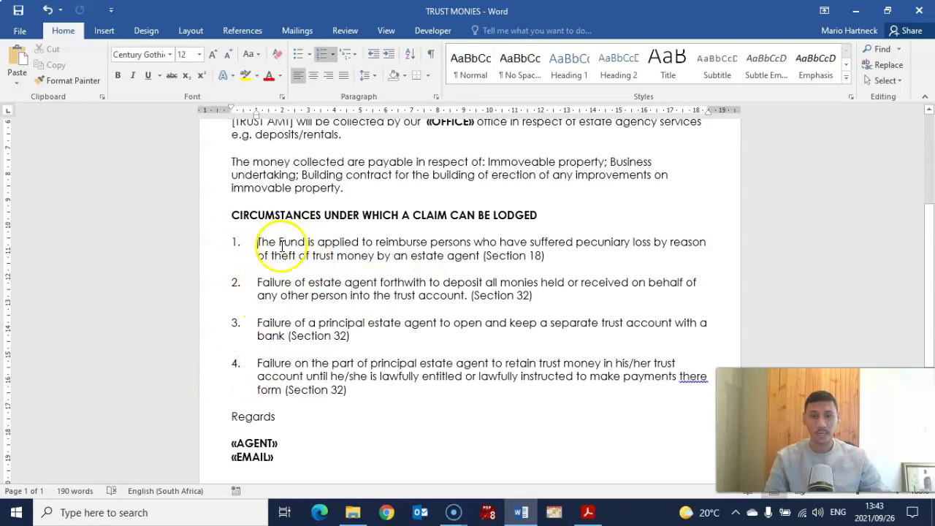
left_click_drag(256, 282, 541, 300)
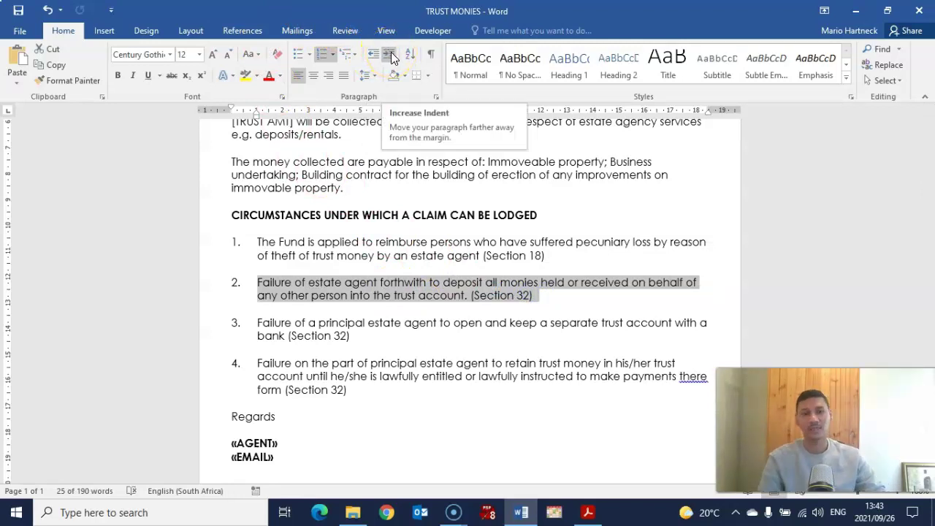
left_click(260, 243)
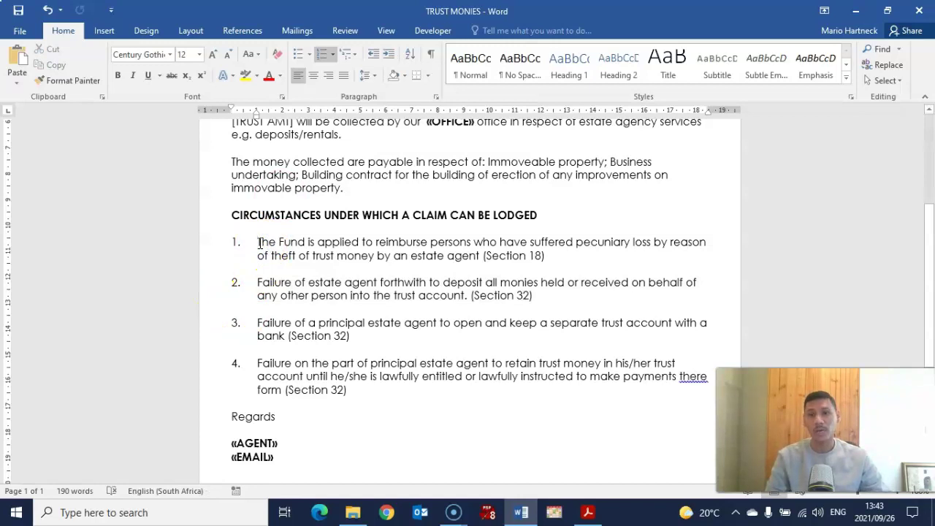
left_click(256, 281)
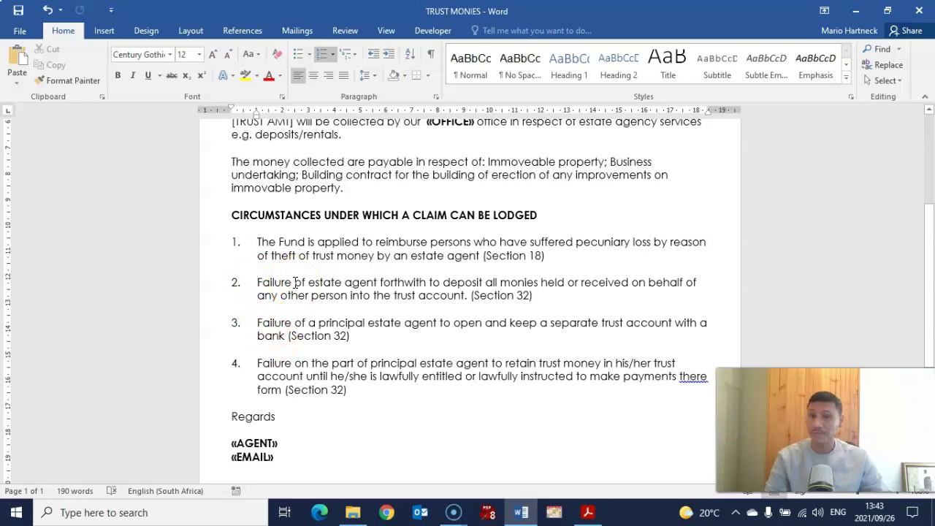
left_click(388, 58)
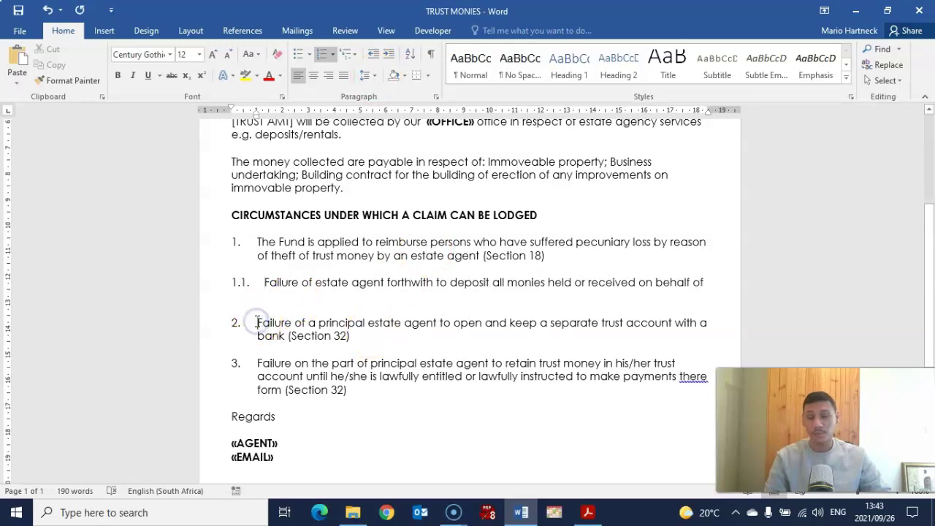
Demote the "Failure of a principal estate agent" paragraph to level 1.1.1 and the "Failure on the part of principal estate agent" paragraph to level 1.1.1.1
left_click(387, 55)
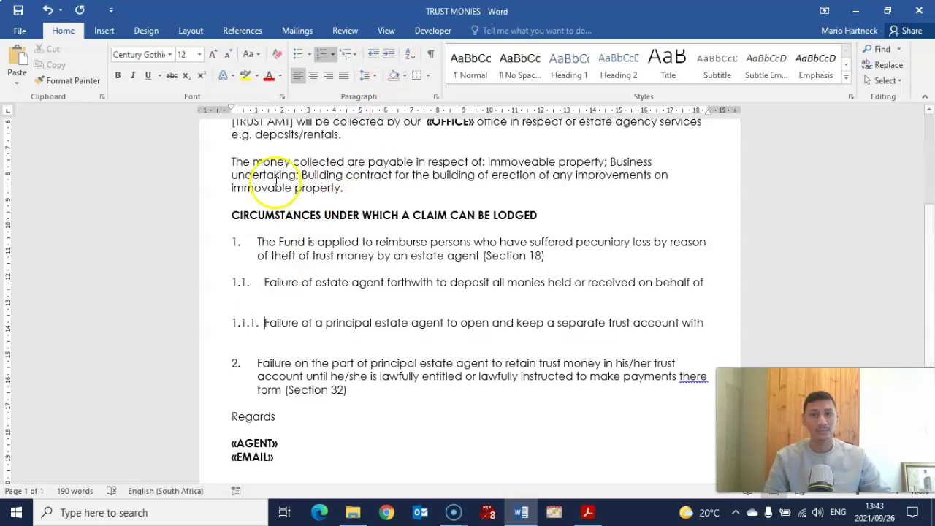
left_click(256, 363)
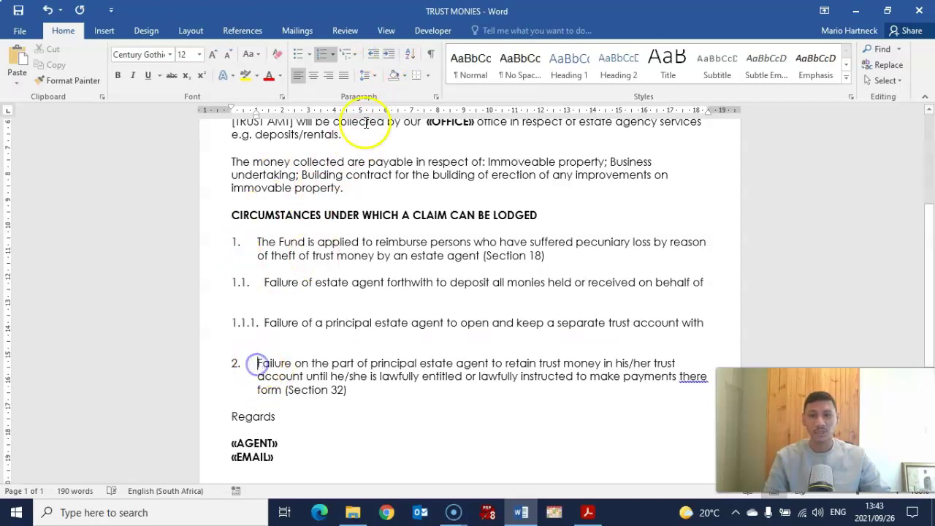
left_click(388, 54)
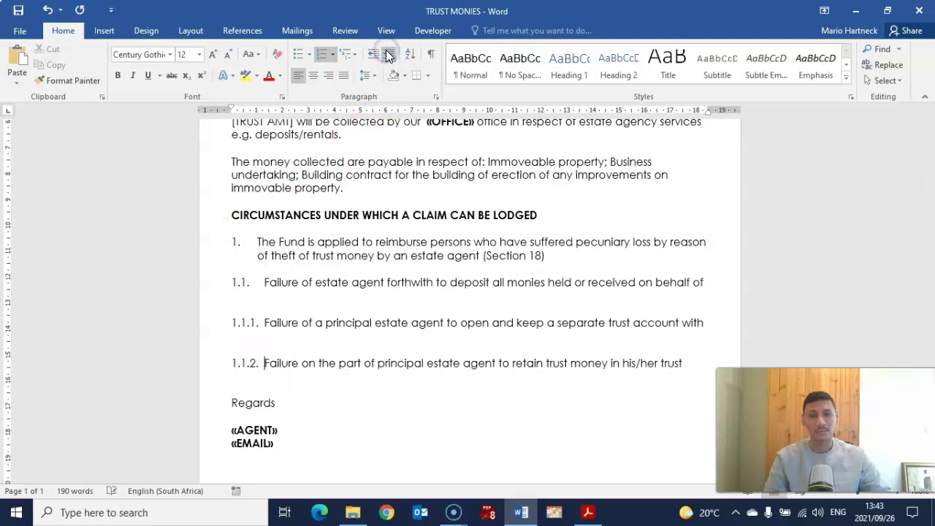
left_click(387, 54)
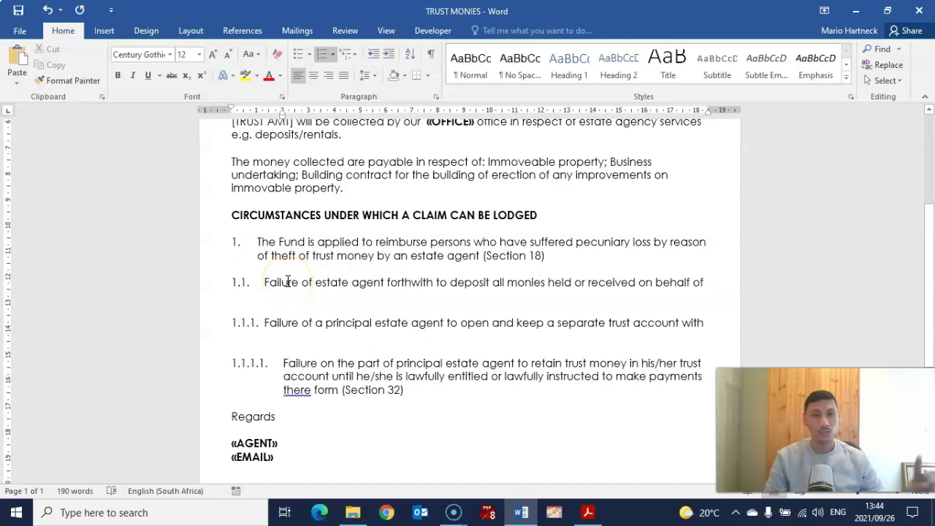
Check the paragraph numbering, file-saving instructions and sample letter in the exam paper in Acrobat Reader, and return to the letter in Word
left_click(289, 323)
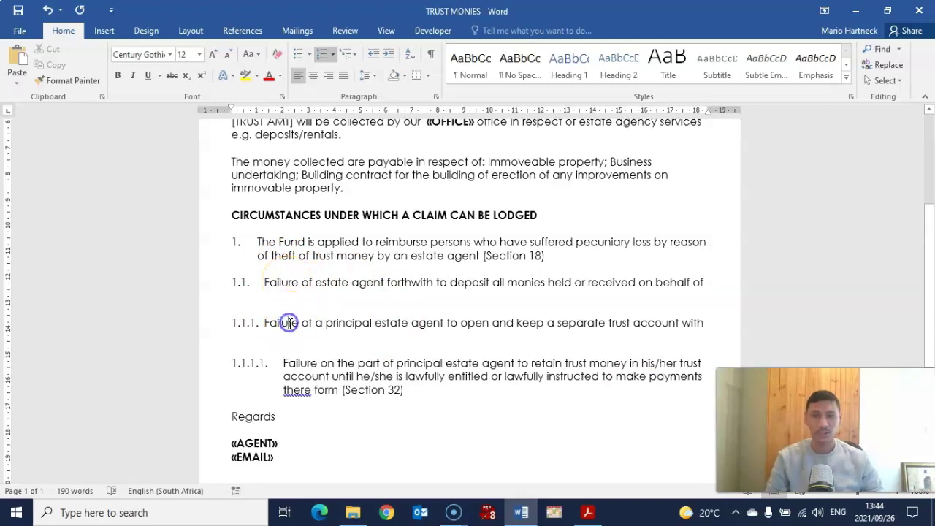
left_click(298, 362)
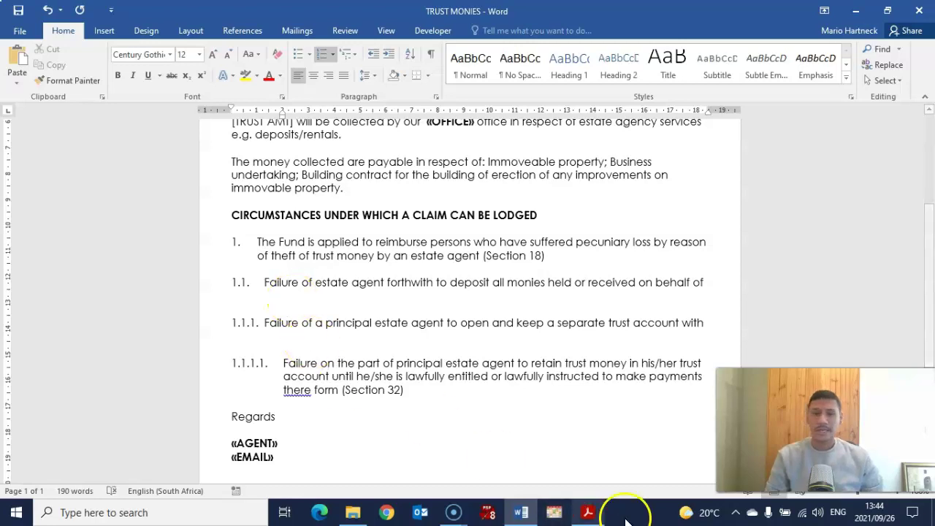
left_click(588, 512)
scroll(217, 319, "down", 2)
scroll(211, 314, "down", 1)
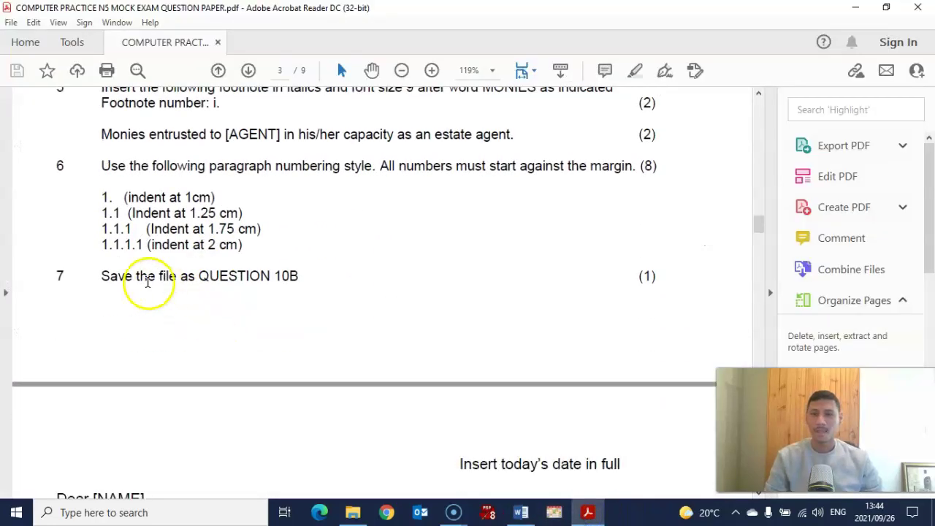
scroll(297, 302, "up", 2)
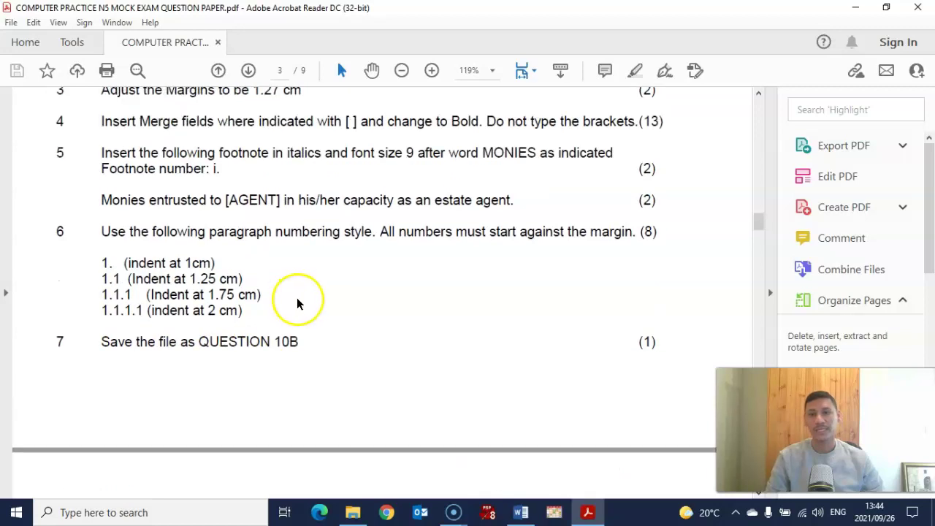
scroll(296, 304, "up", 4)
scroll(295, 304, "down", 11)
scroll(295, 304, "down", 20)
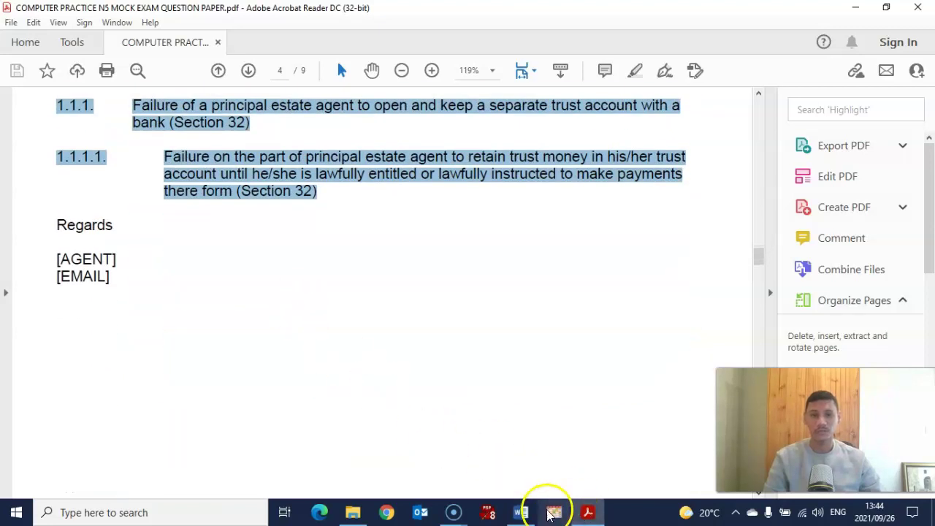
left_click(521, 512)
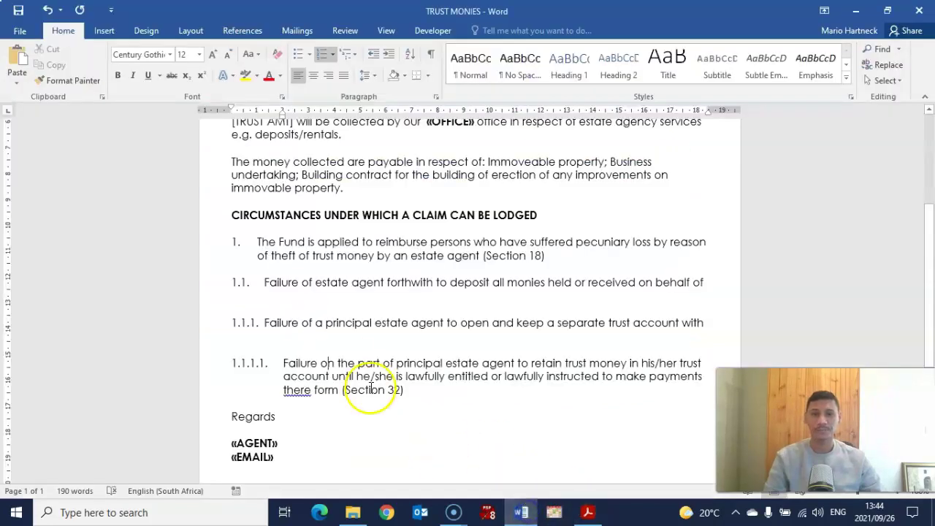
left_click(19, 30)
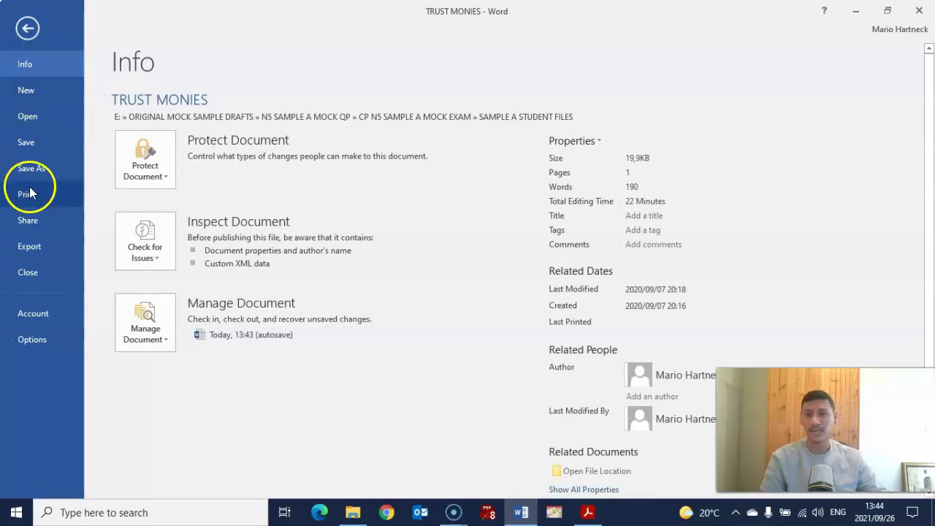
left_click(26, 169)
left_click(420, 130)
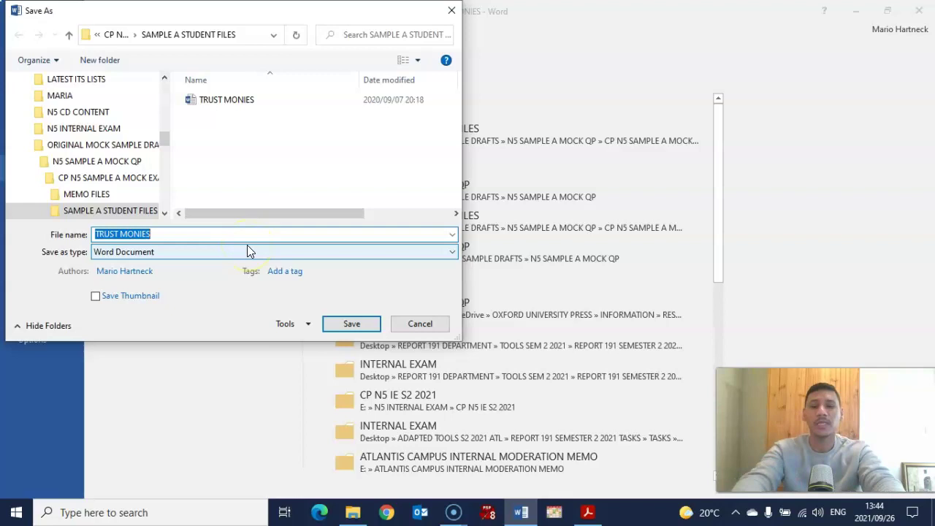
type("QUES")
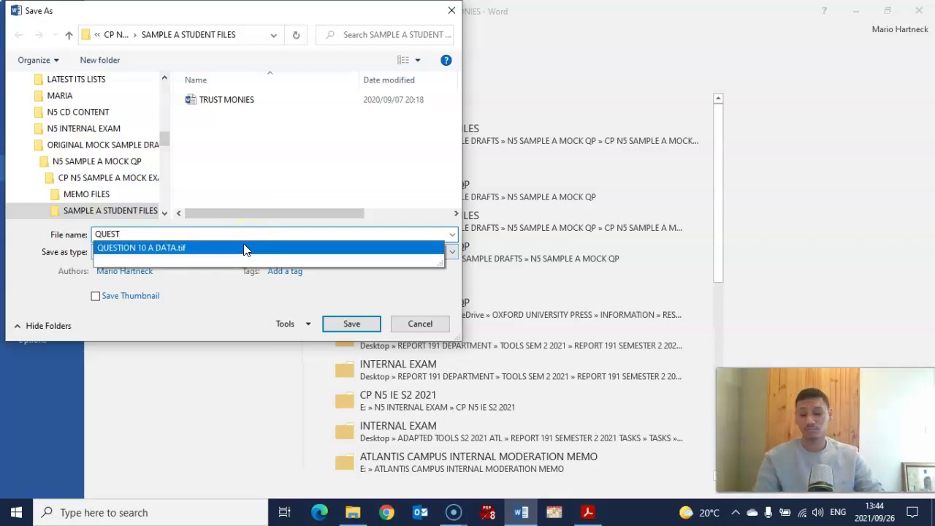
type("T")
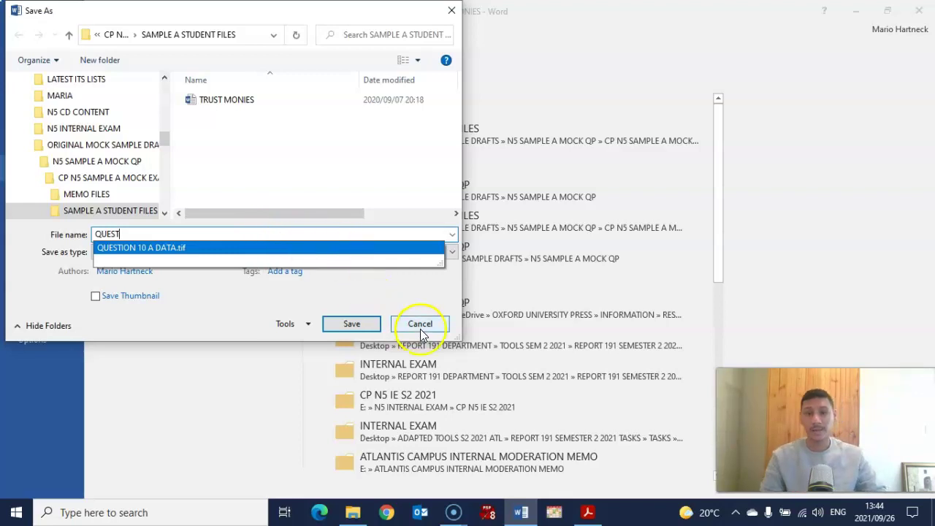
left_click(420, 326)
left_click(28, 29)
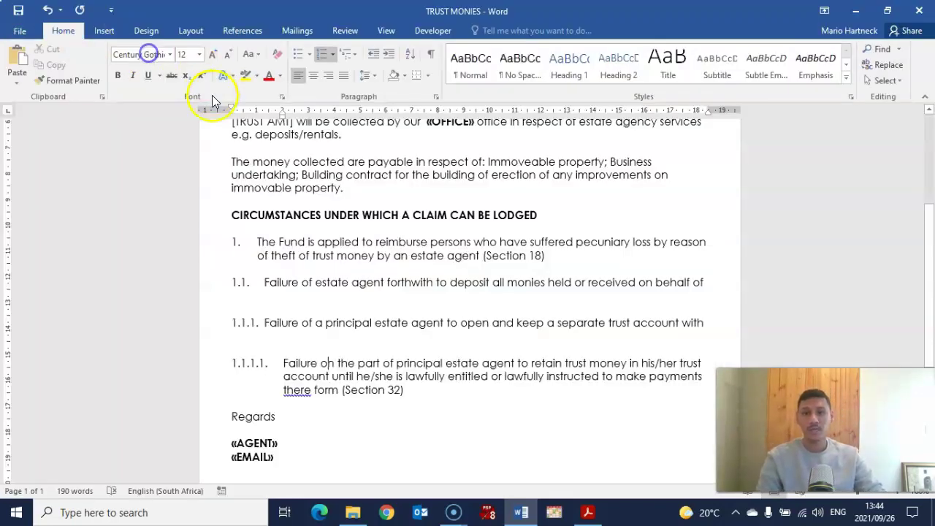
scroll(431, 303, "up", 1)
scroll(424, 298, "down", 8)
scroll(422, 296, "up", 5)
scroll(417, 299, "up", 5)
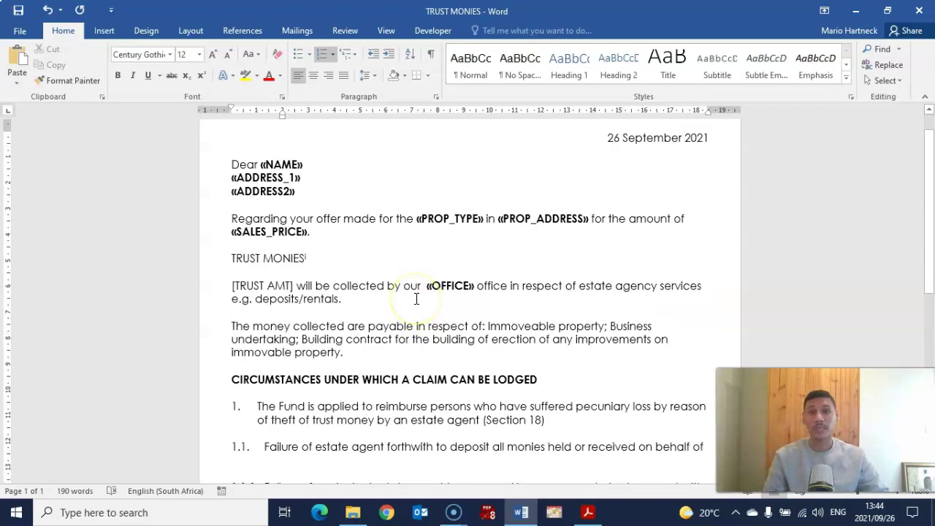
scroll(404, 294, "down", 4)
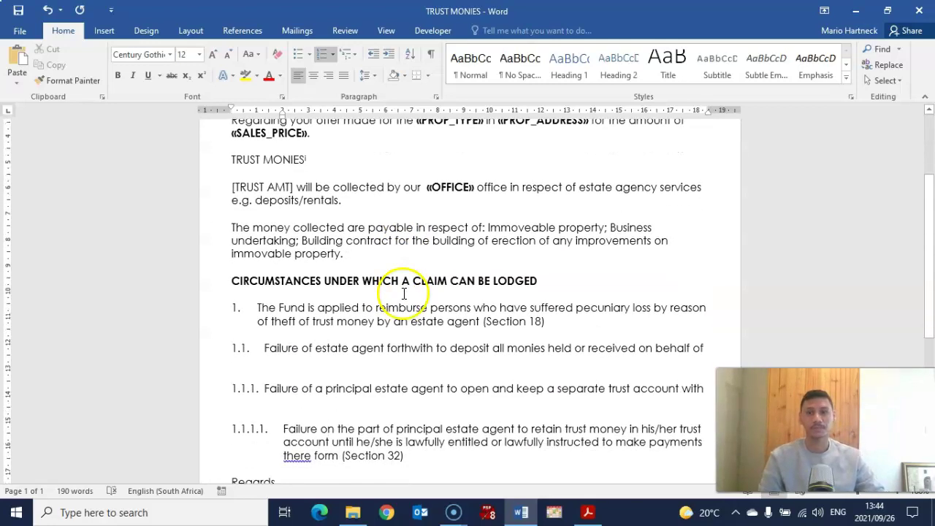